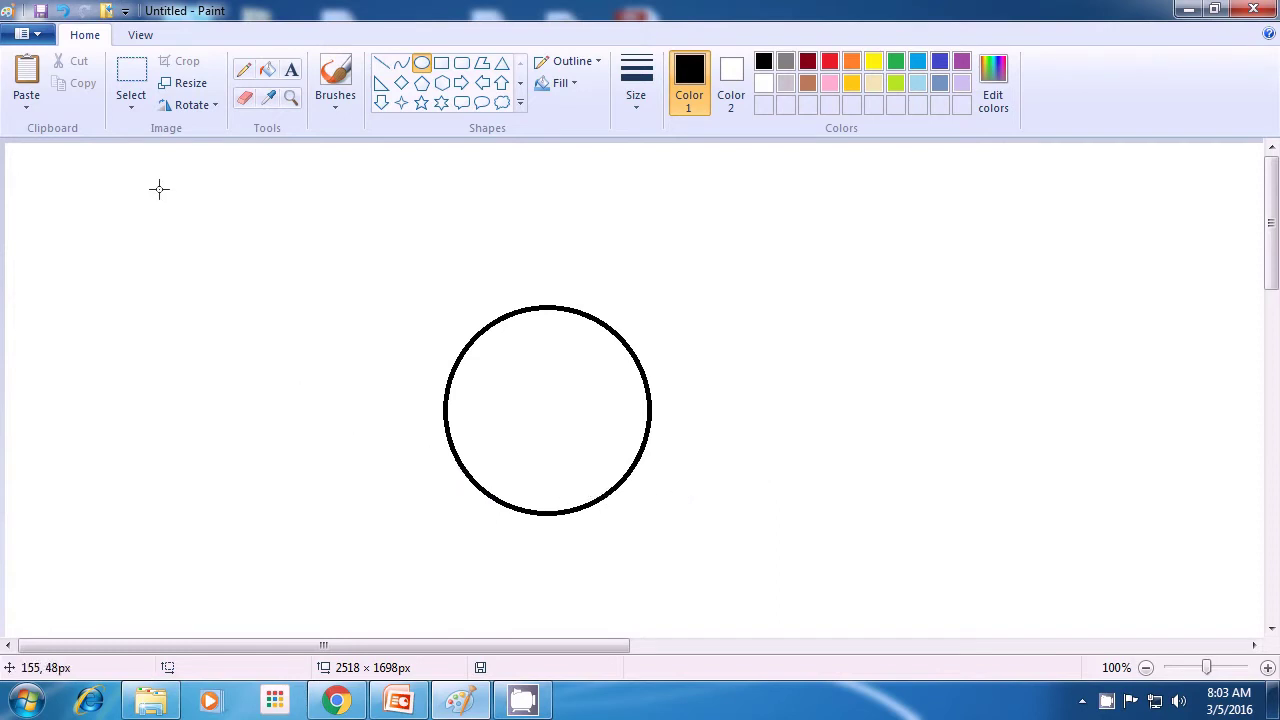
- Cut out the lower half of the black circle using a rectangular selection of about 315 × 140 px
{"action": "left_click", "coordinate": [133, 104]}
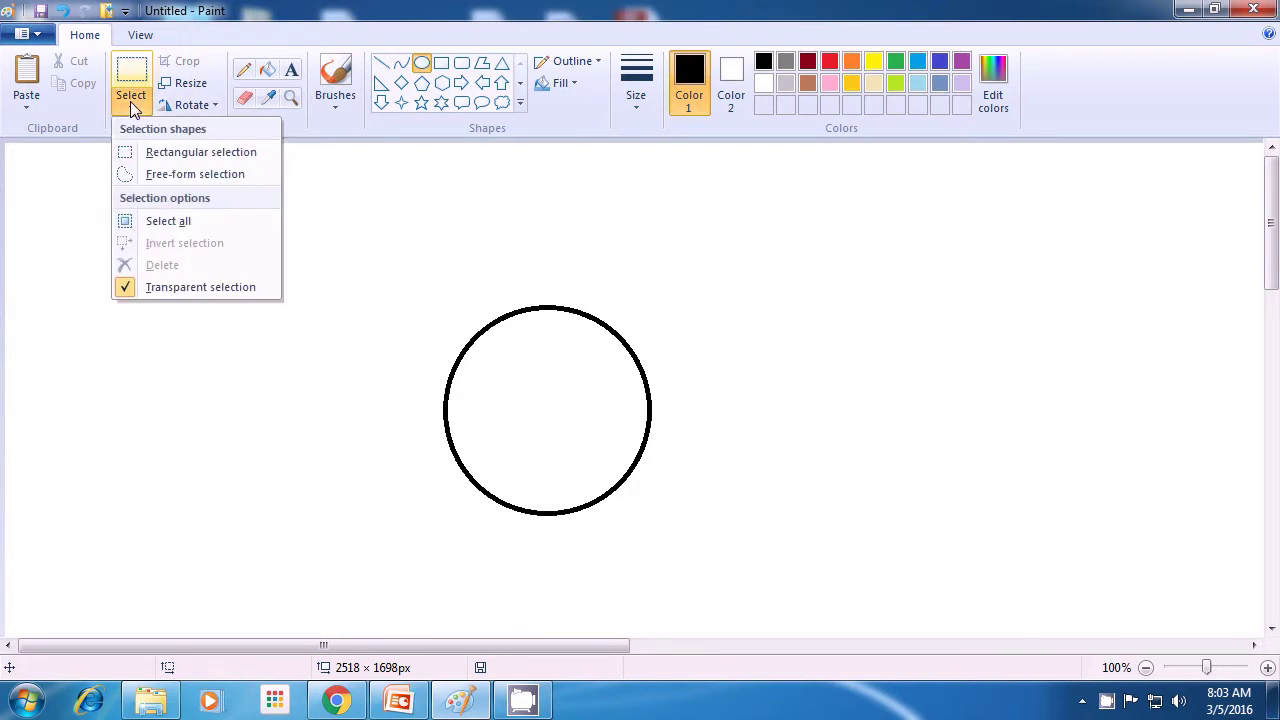
{"action": "left_click", "coordinate": [137, 156]}
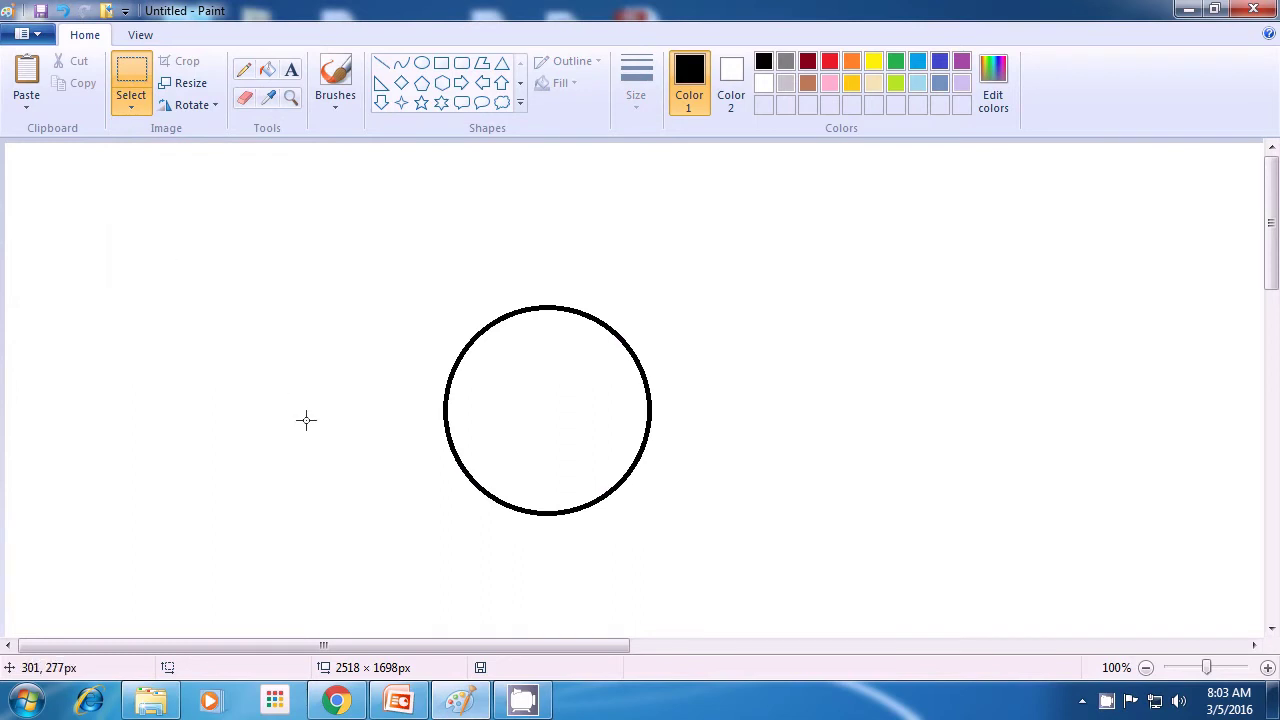
{"action": "left_click_drag", "start_coordinate": [375, 415], "coordinate": [689, 554]}
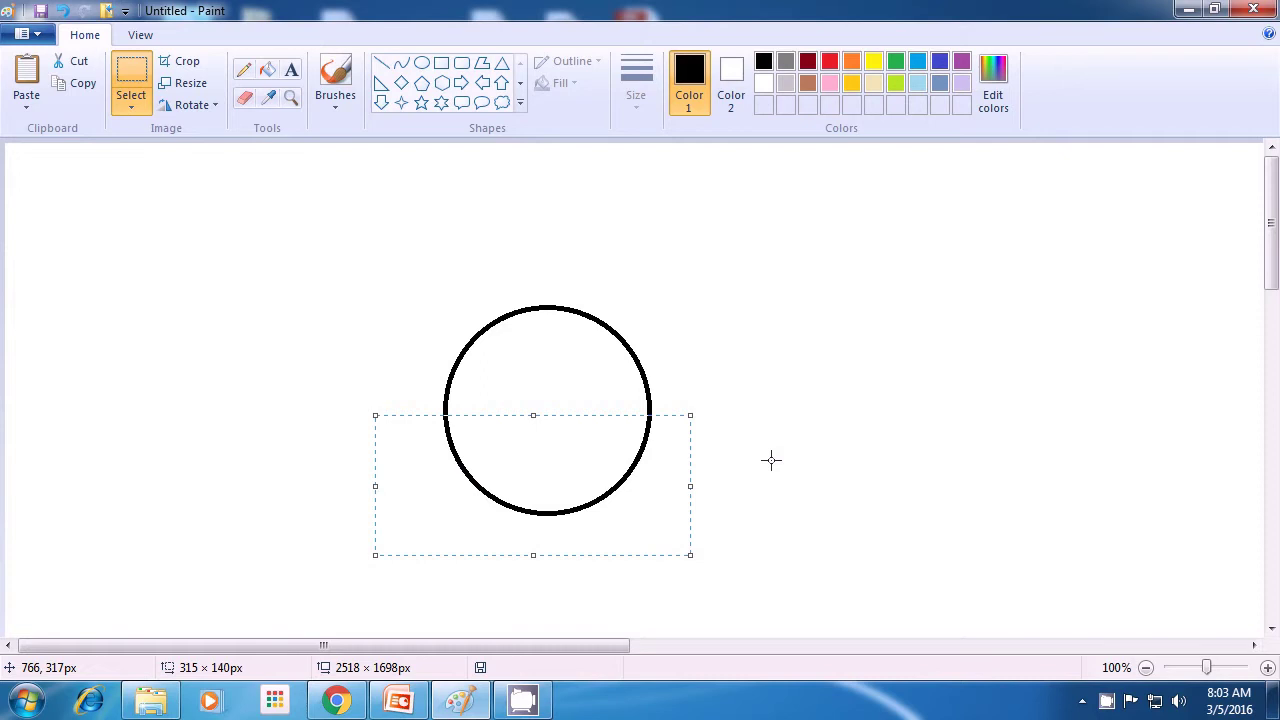
{"action": "key", "text": "Delete"}
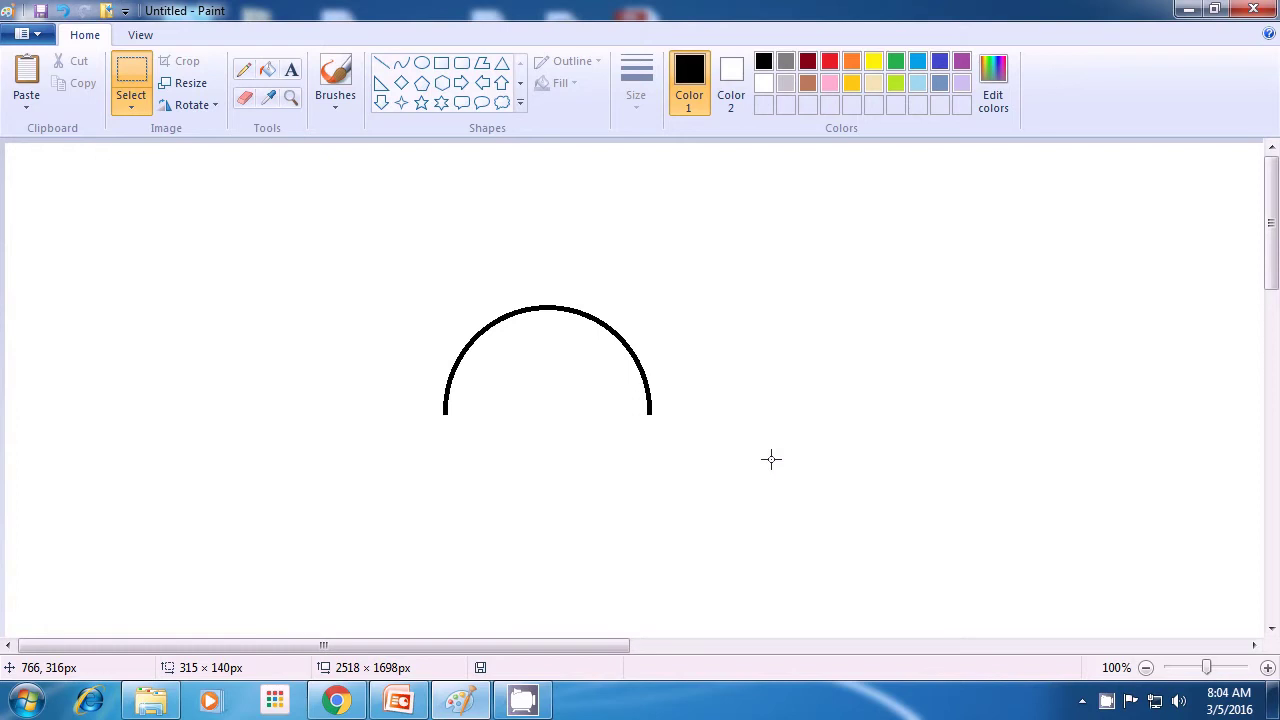
- Paste the lower half-circle, place it at the upper arc's right end to form a wave, and move it back beneath the arc
{"action": "key", "text": "ctrl+v"}
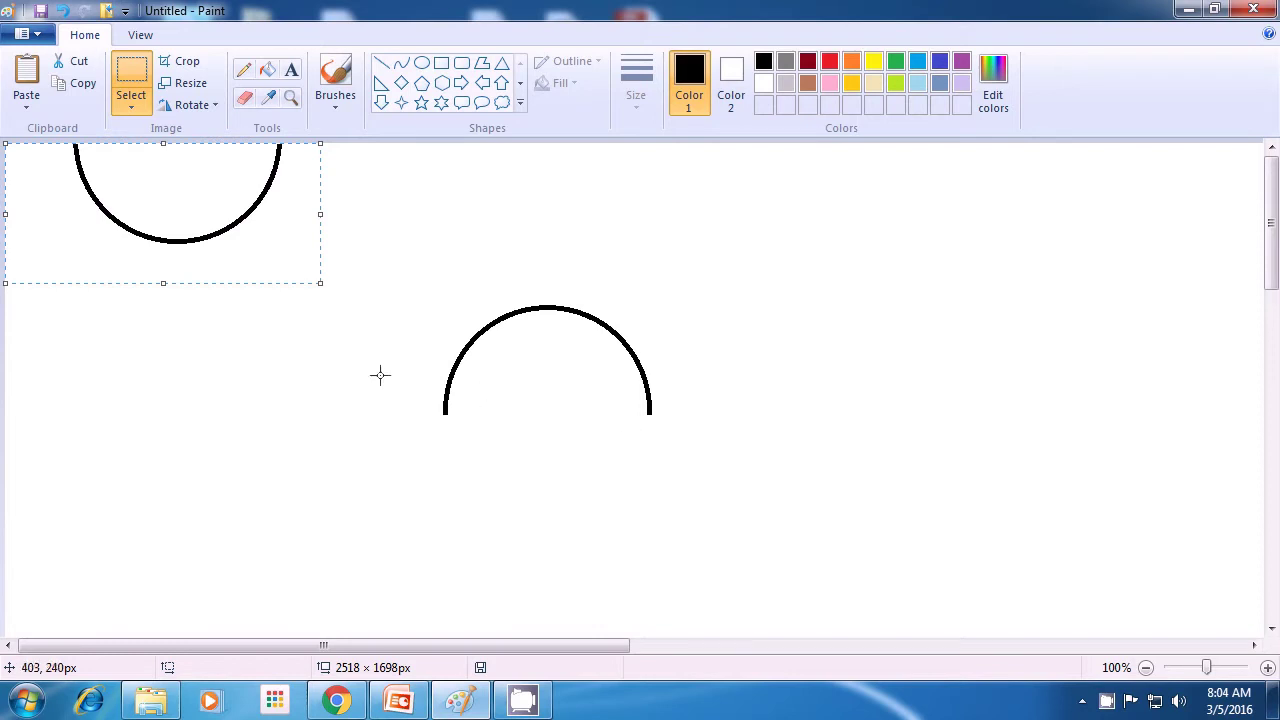
{"action": "left_click_drag", "start_coordinate": [171, 249], "coordinate": [744, 516]}
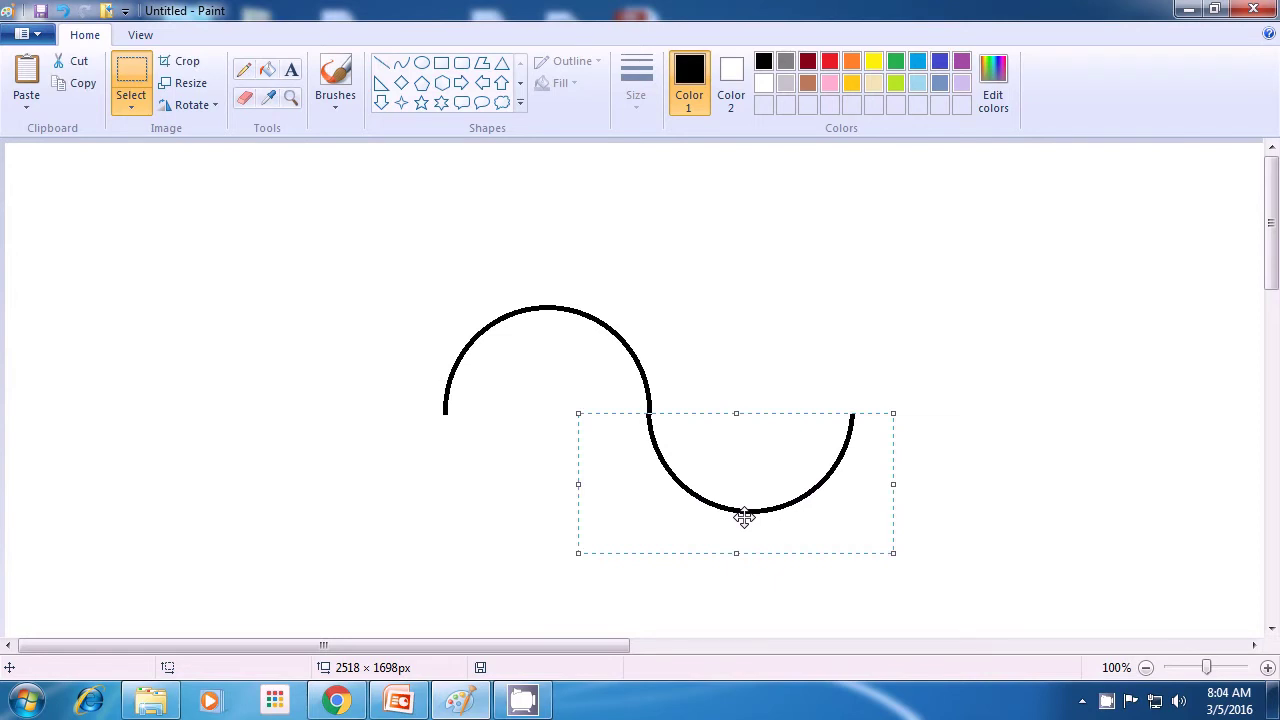
{"action": "left_click_drag", "start_coordinate": [744, 516], "coordinate": [541, 519]}
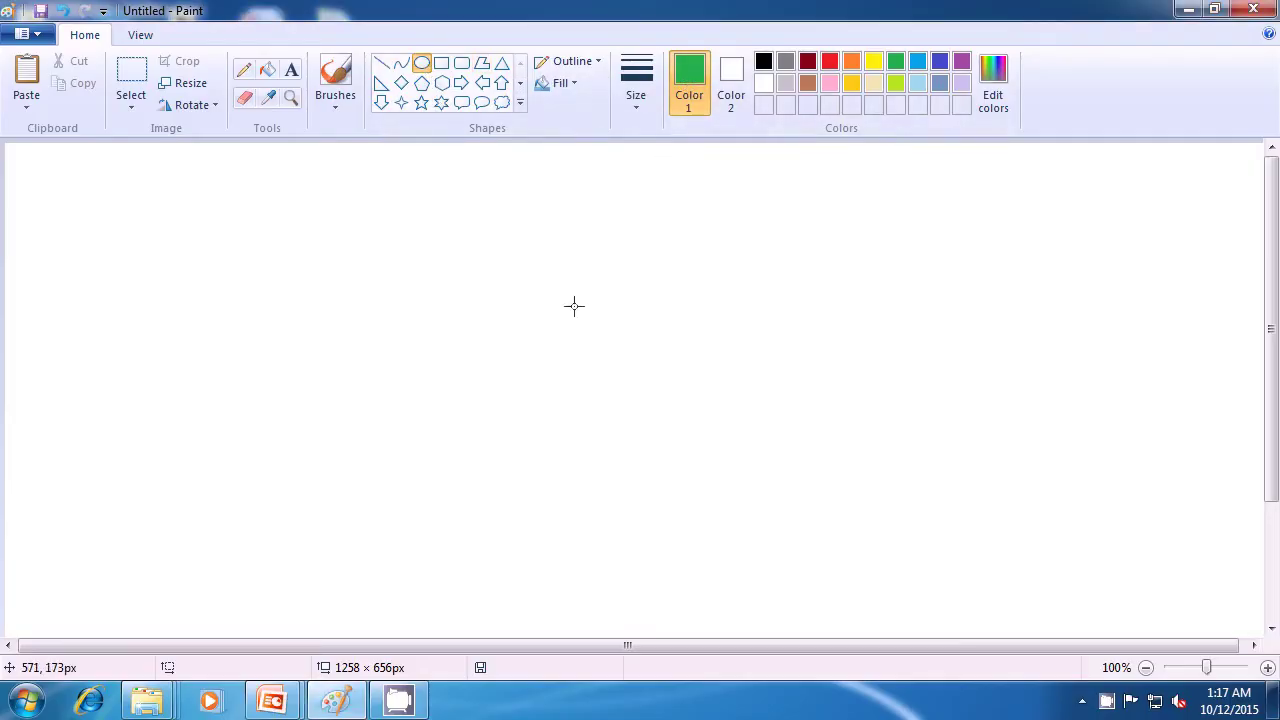
- Draw a large green circle as the face and a flat dark red ellipse inside it as the mouth
{"action": "left_click_drag", "start_coordinate": [511, 270], "coordinate": [736, 511]}
{"action": "left_click", "coordinate": [853, 491]}
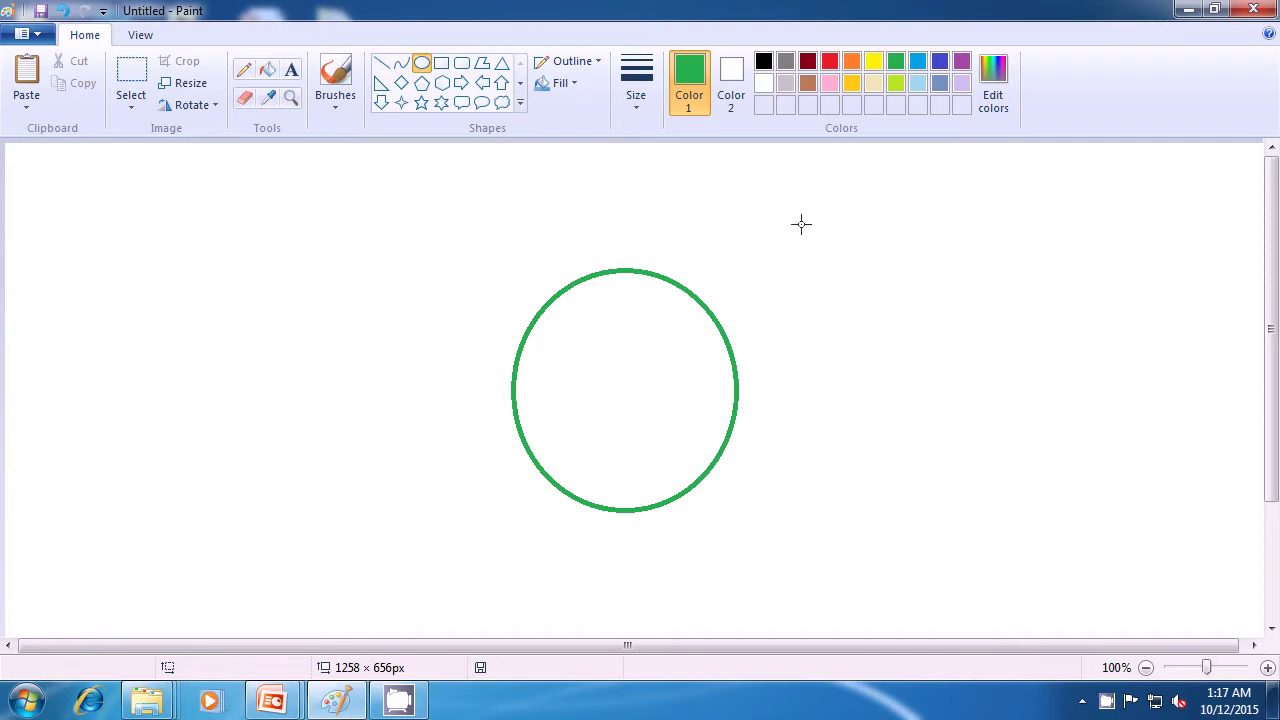
{"action": "left_click", "coordinate": [808, 63]}
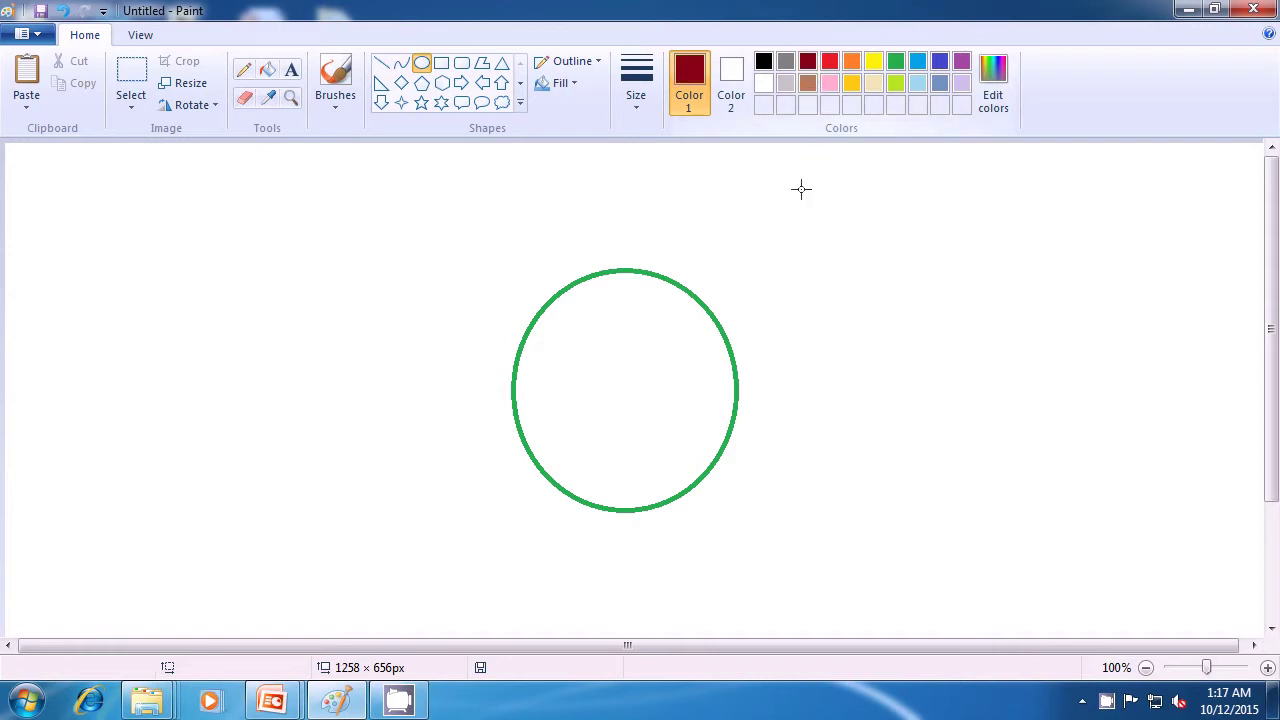
{"action": "left_click_drag", "start_coordinate": [581, 418], "coordinate": [687, 443]}
{"action": "left_click", "coordinate": [797, 427]}
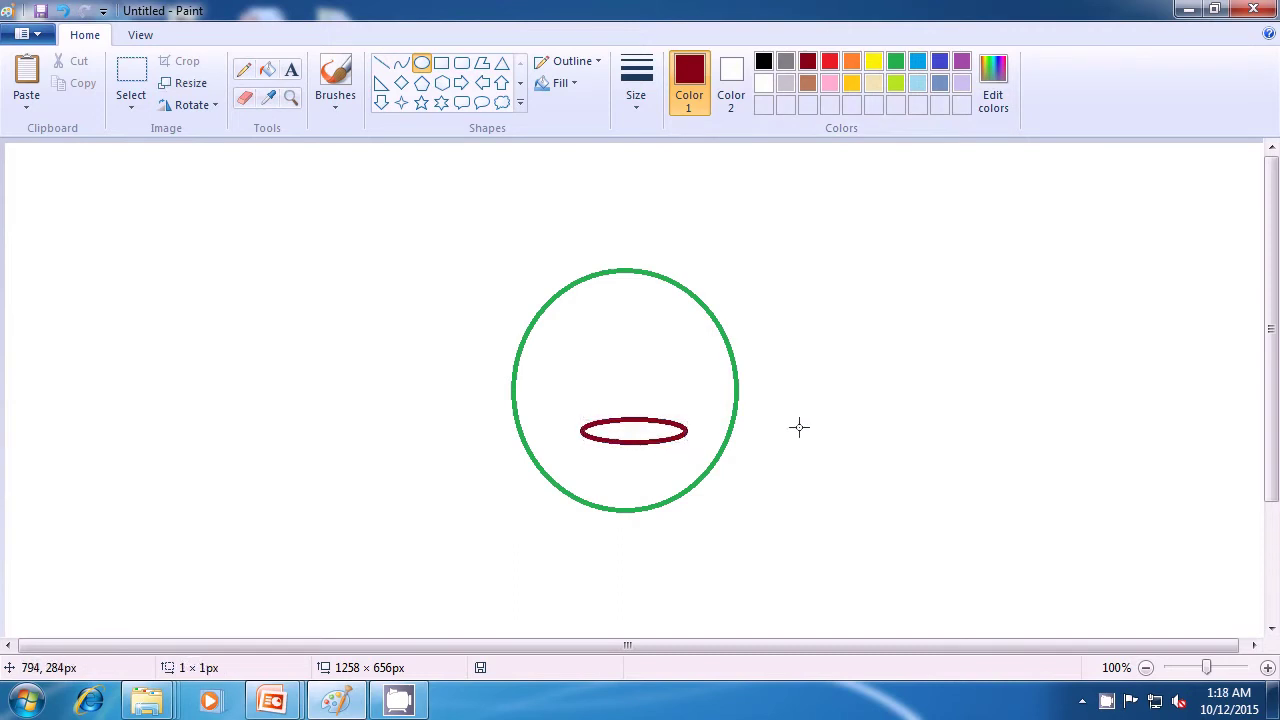
- Draw a small black circle outside the face, to its upper right
{"action": "left_click", "coordinate": [762, 64]}
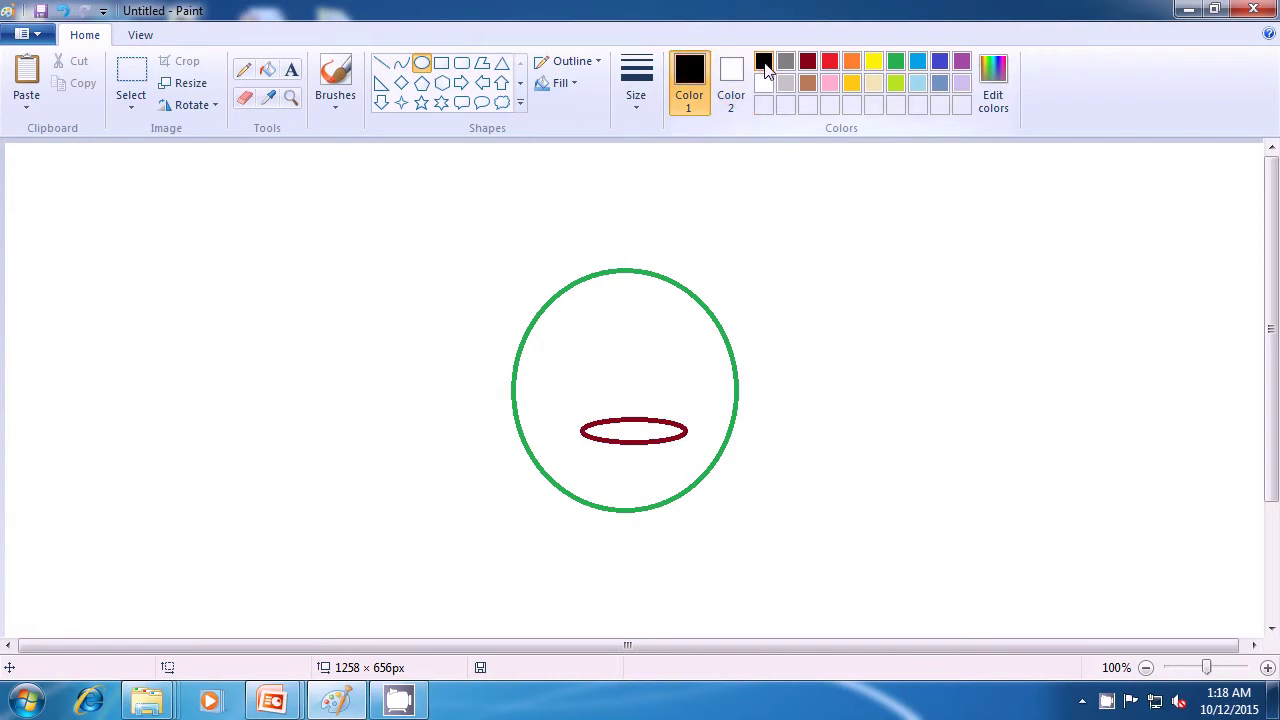
{"action": "left_click_drag", "start_coordinate": [824, 225], "coordinate": [848, 251]}
{"action": "left_click", "coordinate": [900, 254]}
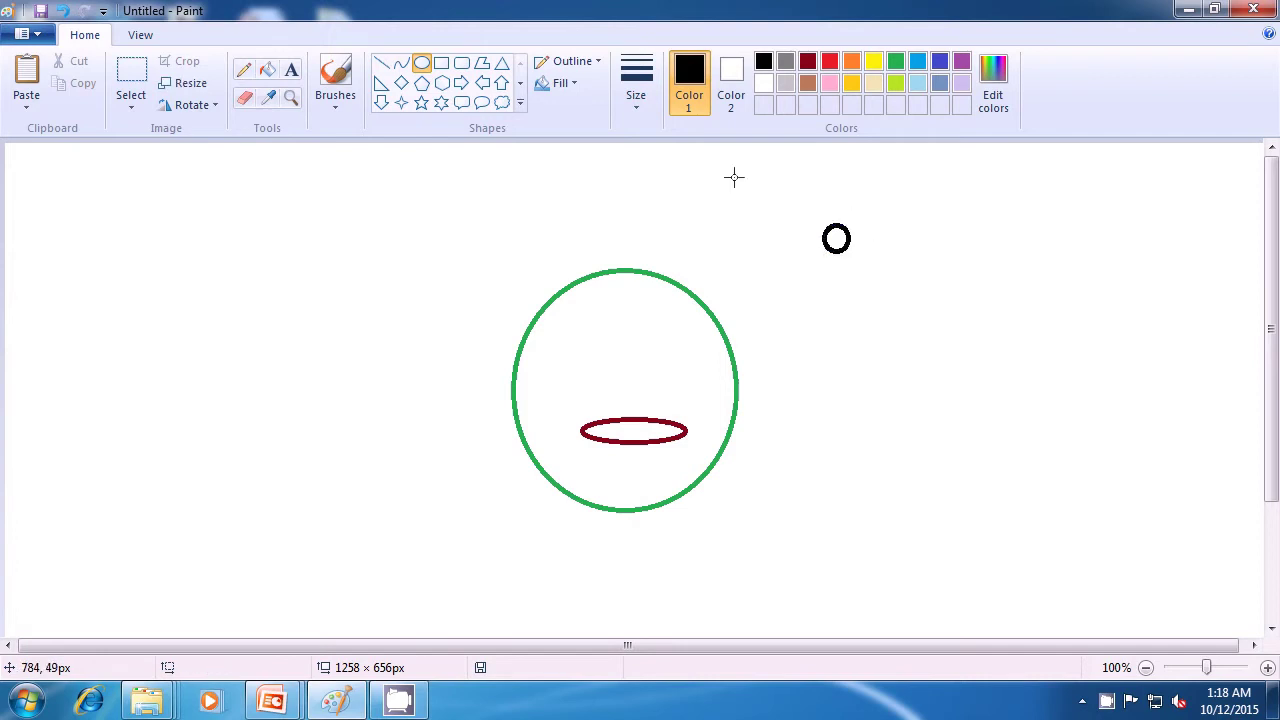
- Copy the small black circle, place the copy inside the face as the left eye, and enable transparent selection
{"action": "left_click", "coordinate": [138, 92]}
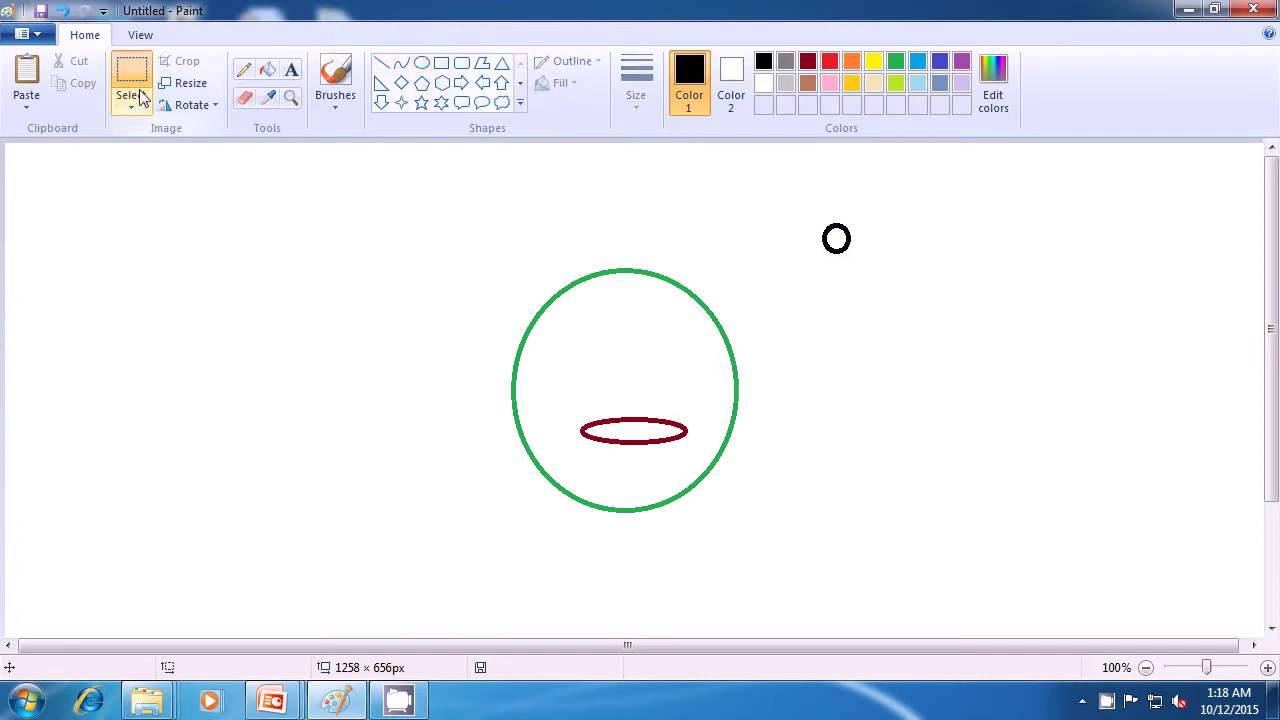
{"action": "left_click_drag", "start_coordinate": [812, 211], "coordinate": [857, 265]}
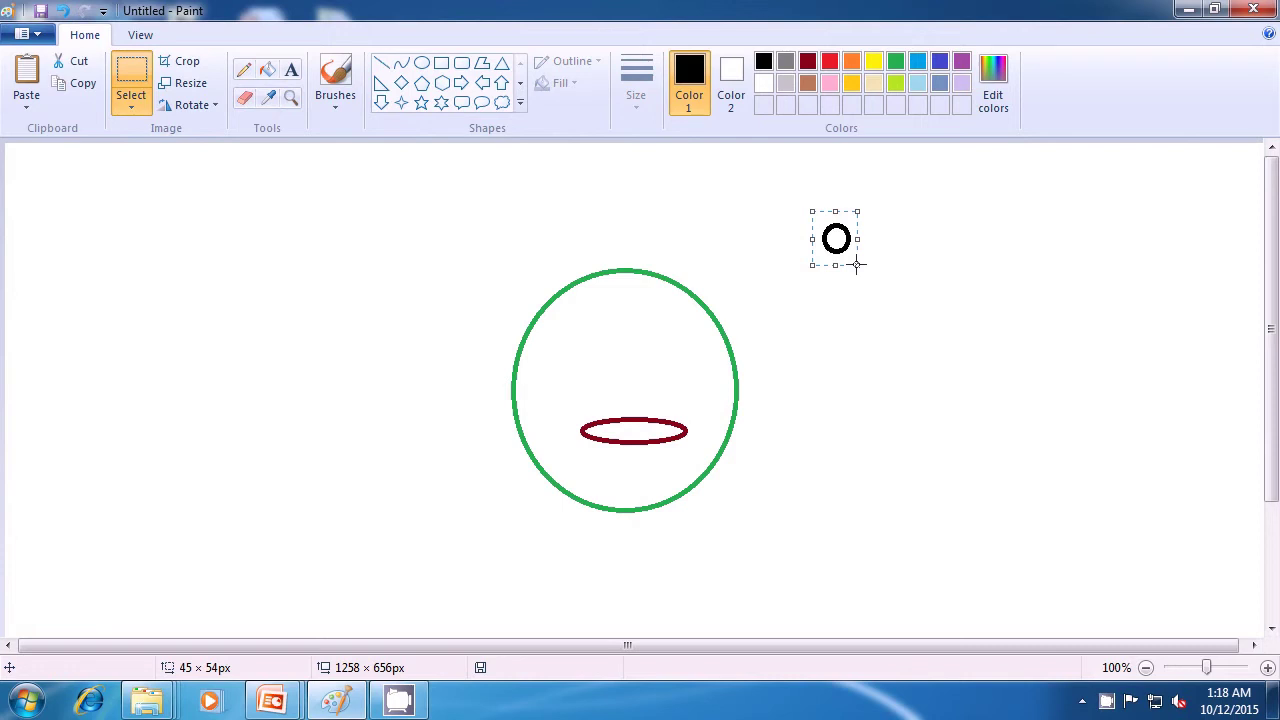
{"action": "key", "text": "ctrl+v"}
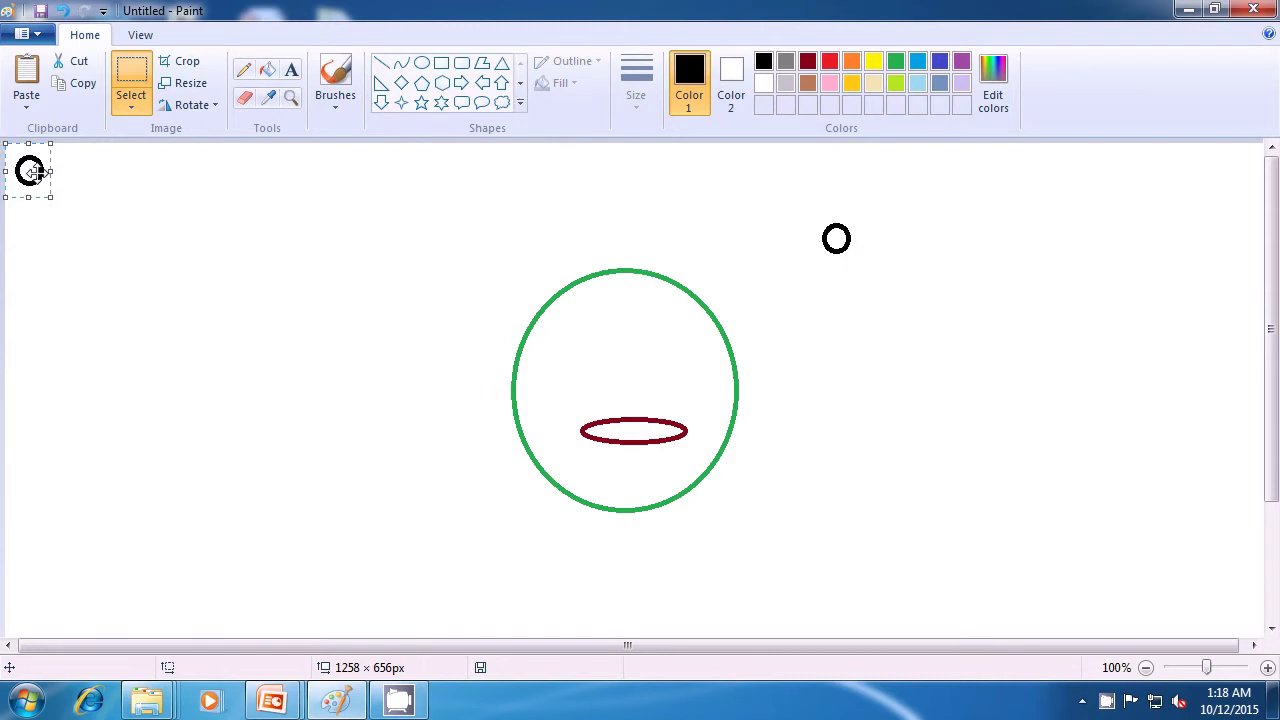
{"action": "left_click_drag", "start_coordinate": [35, 173], "coordinate": [543, 358]}
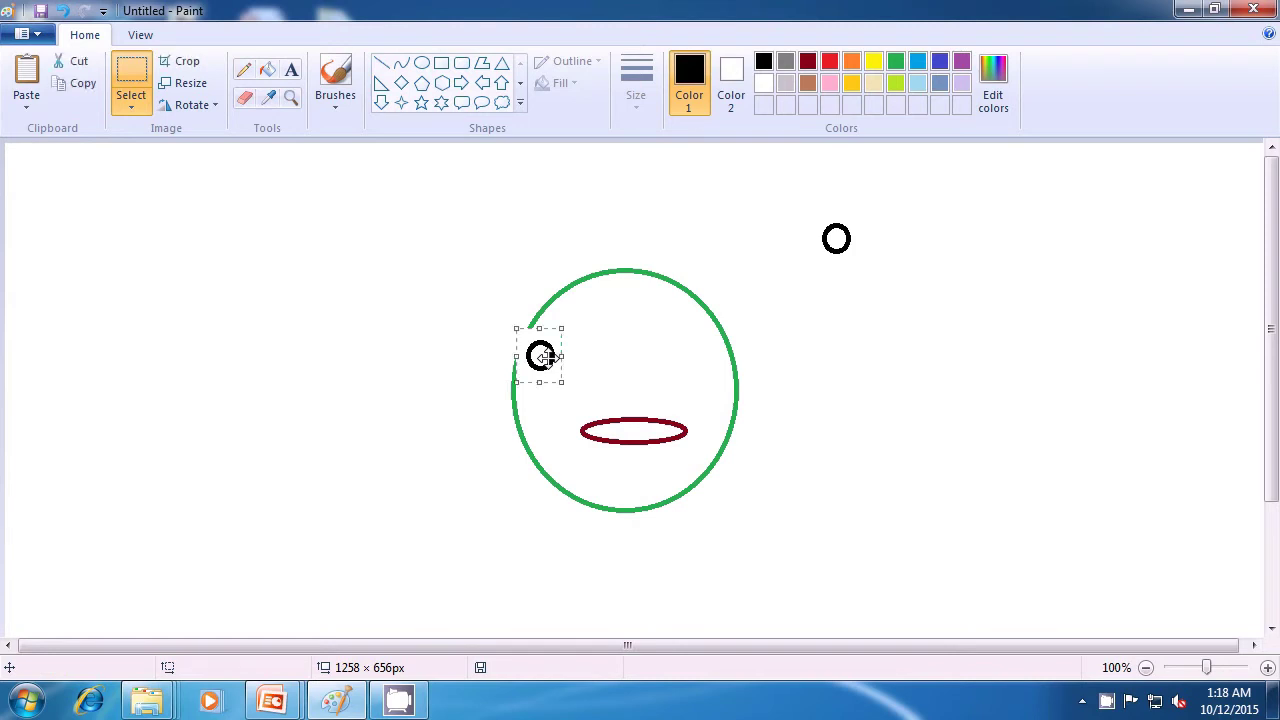
{"action": "left_click", "coordinate": [133, 105]}
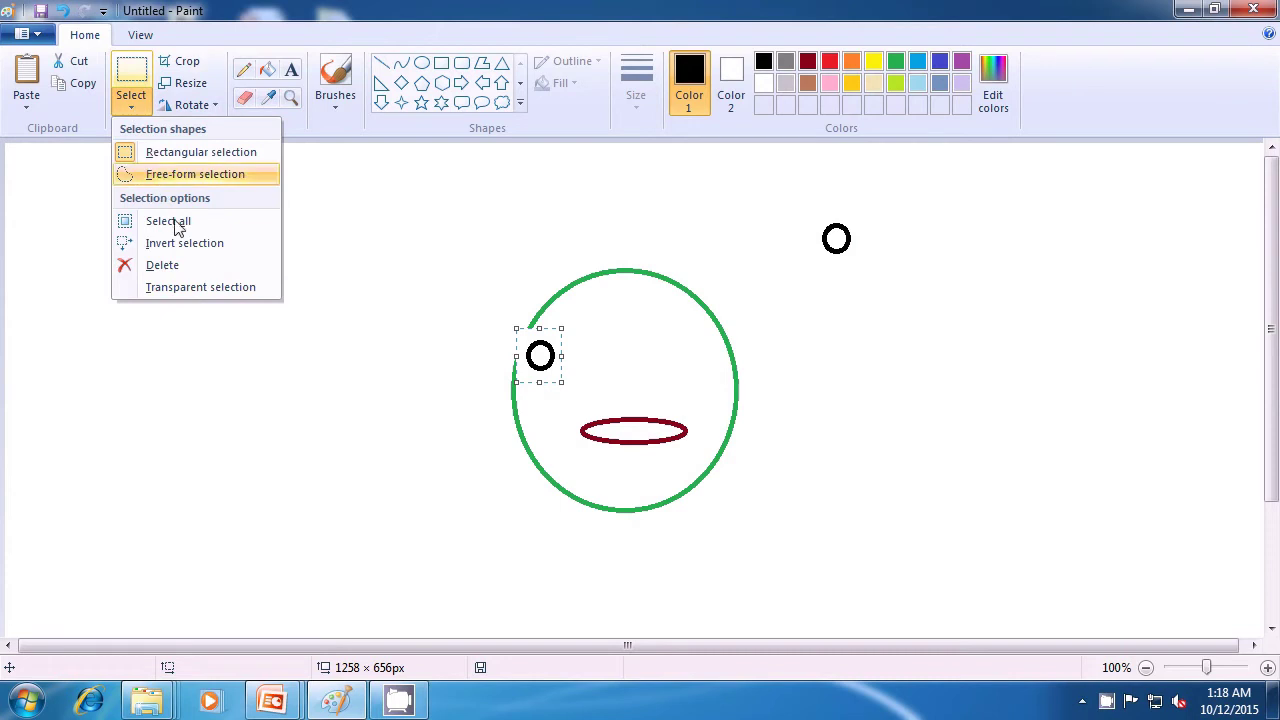
{"action": "left_click", "coordinate": [184, 287]}
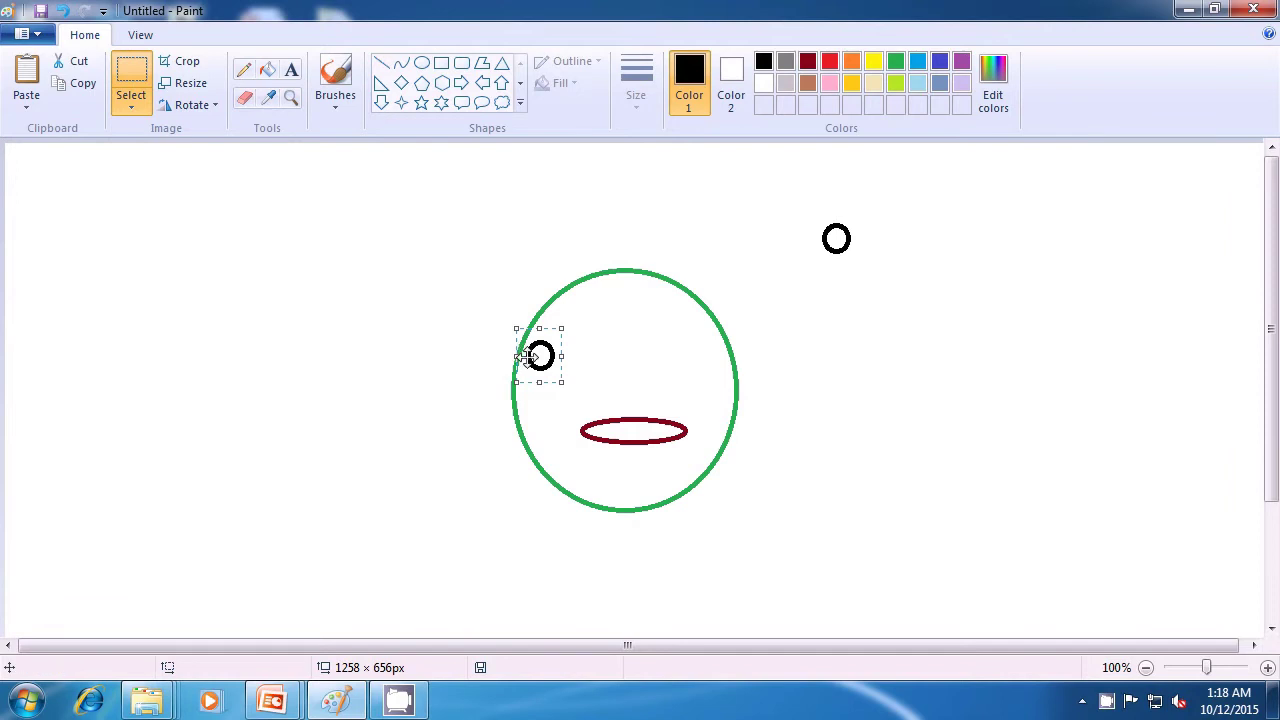
{"action": "mouse_move", "coordinate": [535, 362]}
{"action": "left_mouse_down"}
{"action": "mouse_move", "coordinate": [550, 376]}
{"action": "mouse_move", "coordinate": [540, 371]}
{"action": "left_mouse_up"}
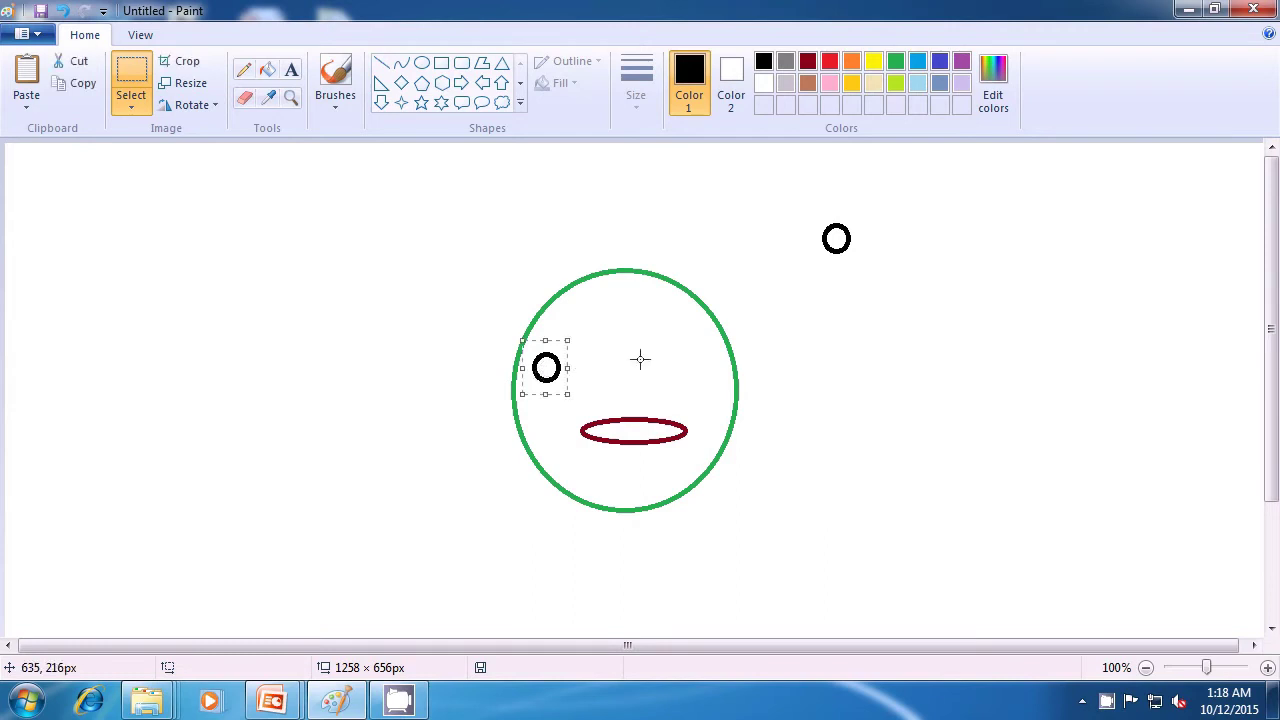
- Paste another copy of the small black circle inside the face as the right eye
{"action": "key", "text": "ctrl+v"}
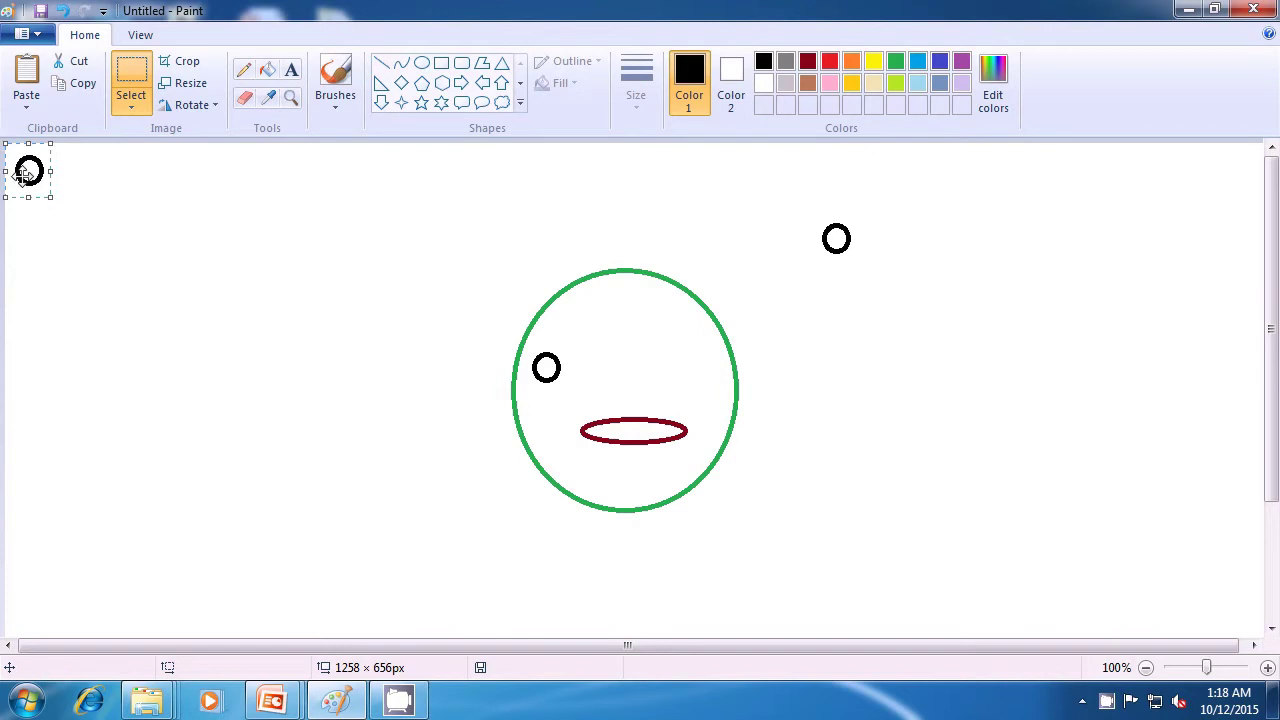
{"action": "left_click_drag", "start_coordinate": [17, 170], "coordinate": [680, 363]}
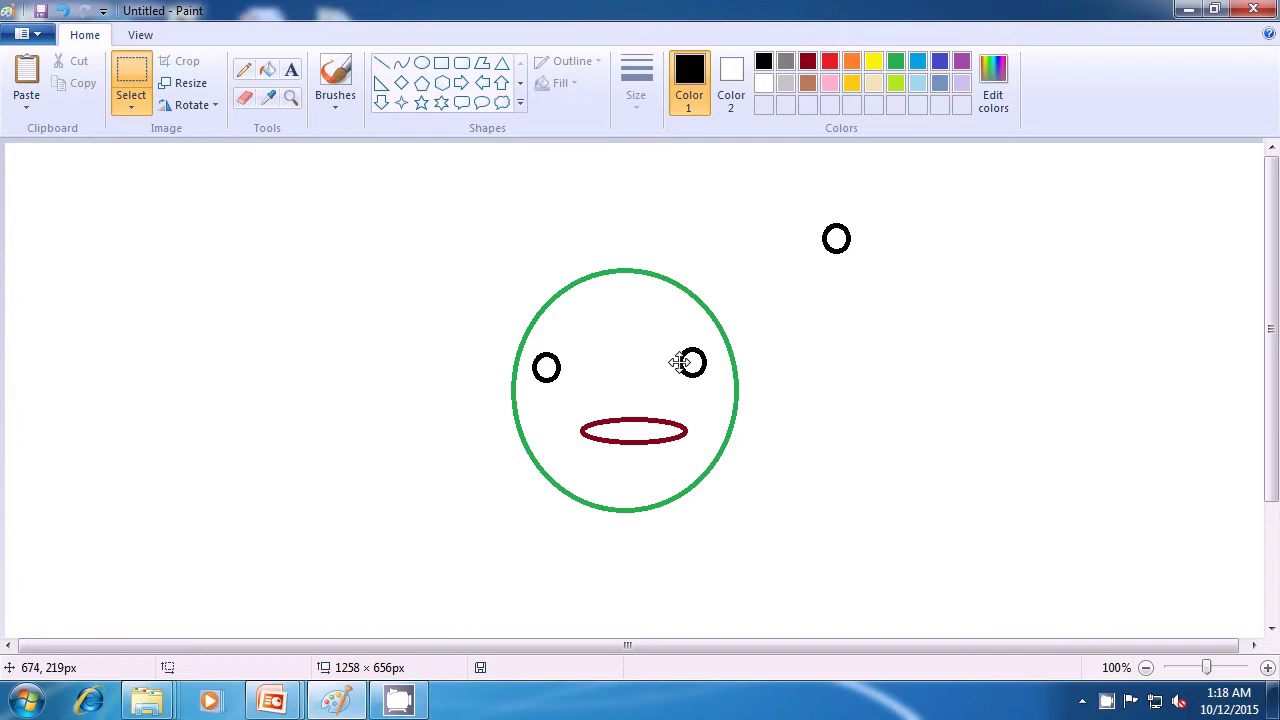
{"action": "left_click_drag", "start_coordinate": [679, 363], "coordinate": [679, 363]}
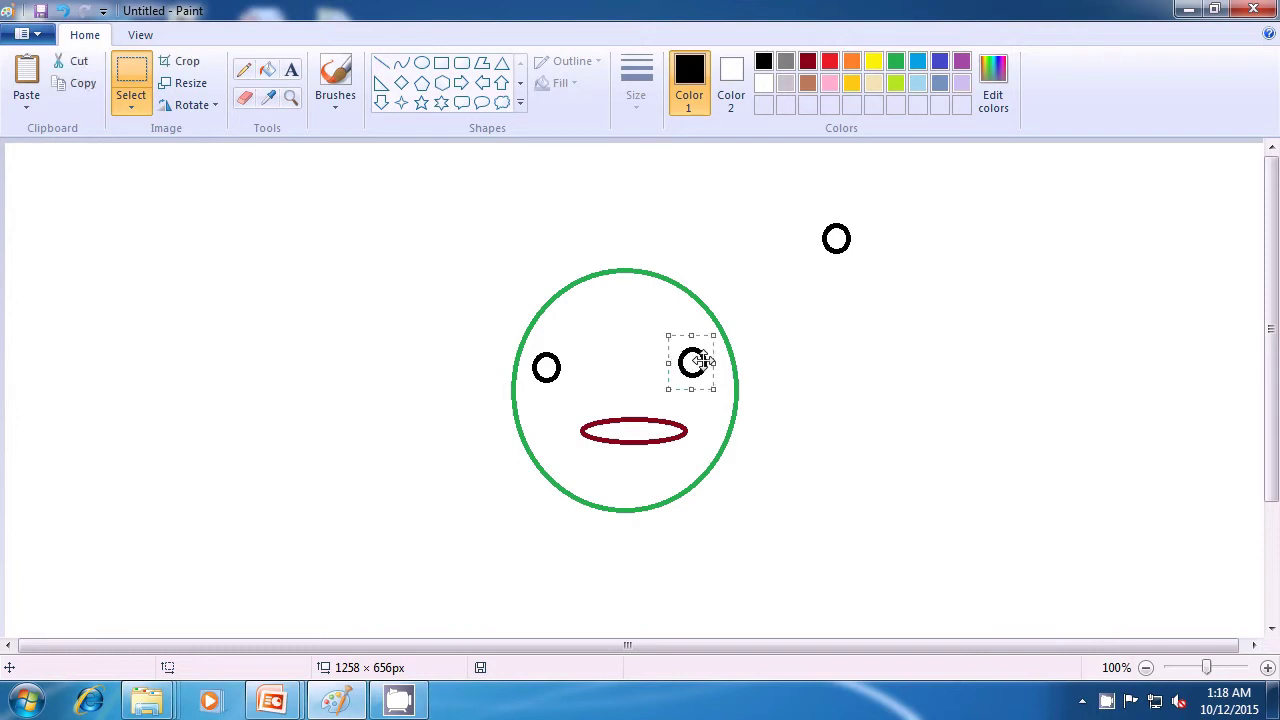
- Paste 20 overlapping copies of the small black circle along the green face's upper arc as a first row of curls, from left eye level to right
{"action": "key", "text": "ctrl+v"}
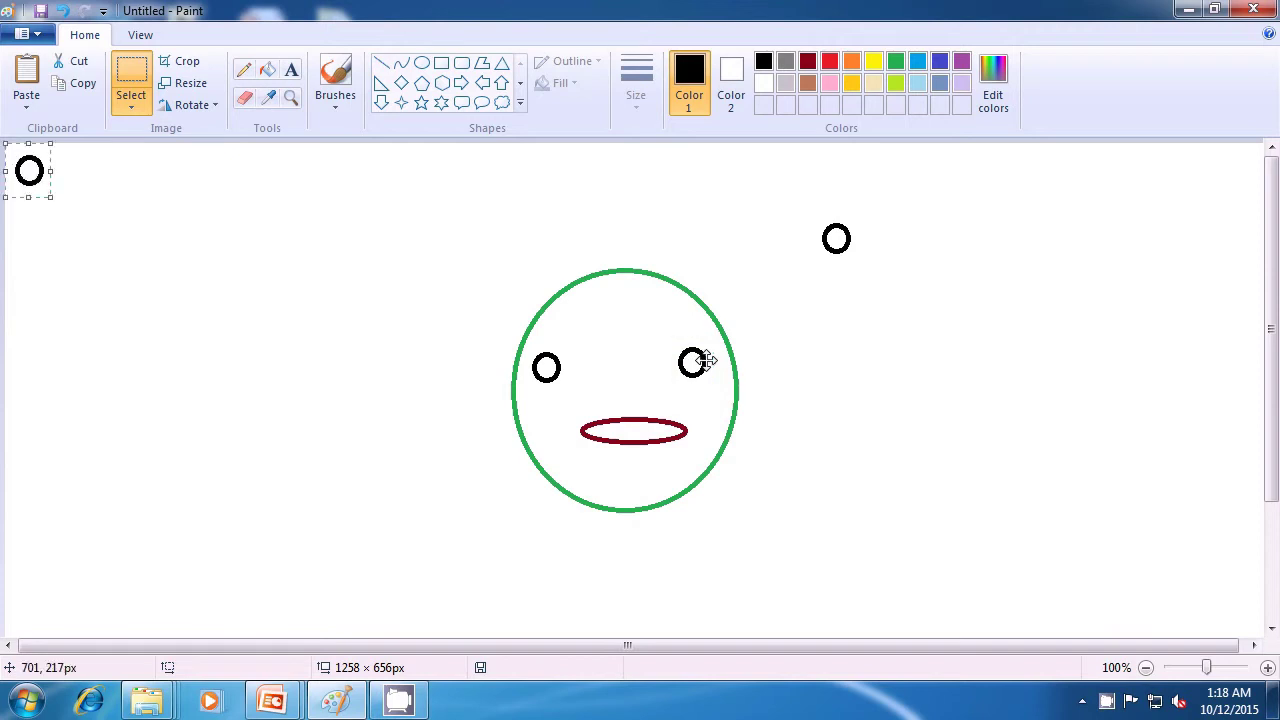
{"action": "left_click_drag", "start_coordinate": [30, 171], "coordinate": [510, 358]}
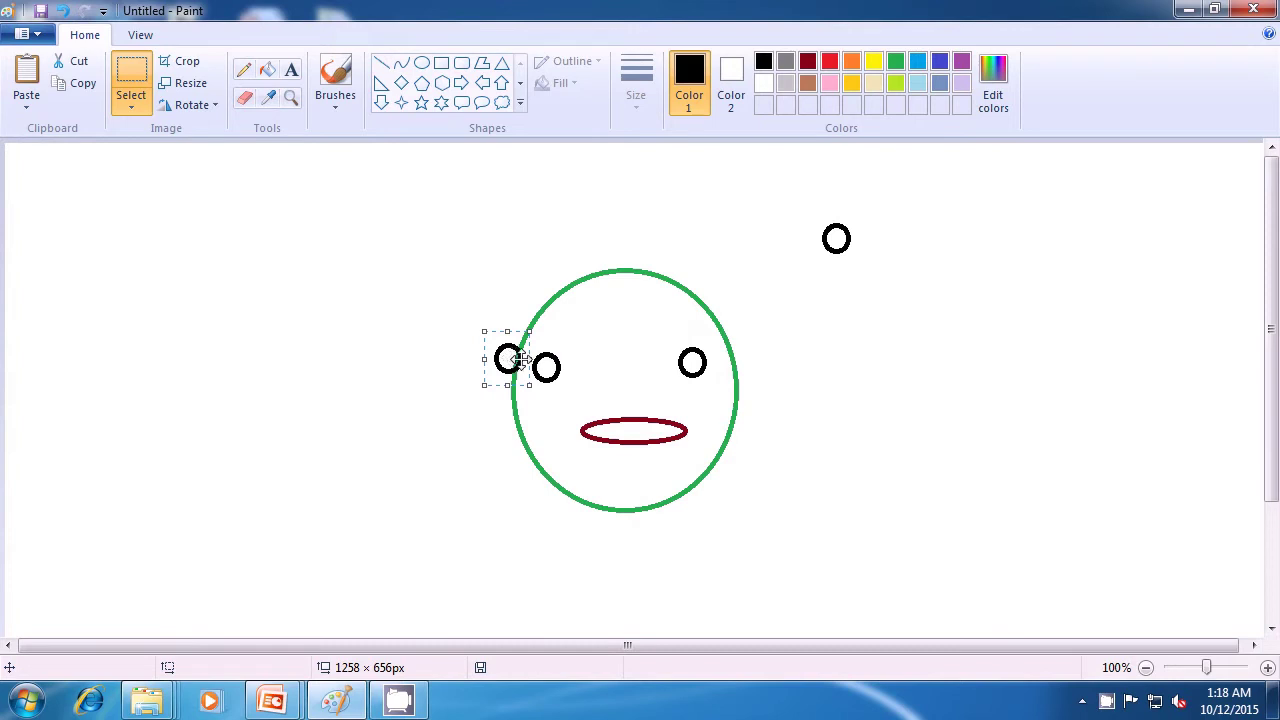
{"action": "key", "text": "ctrl+v"}
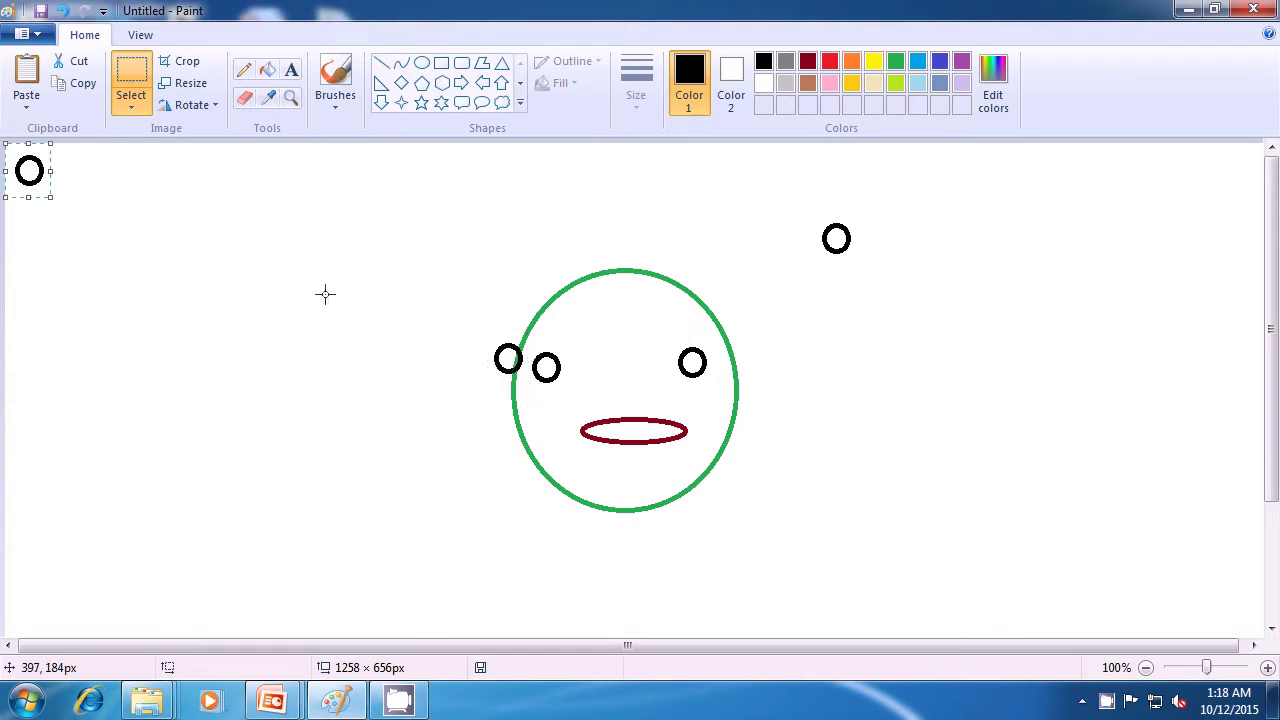
{"action": "left_click_drag", "start_coordinate": [33, 180], "coordinate": [520, 356]}
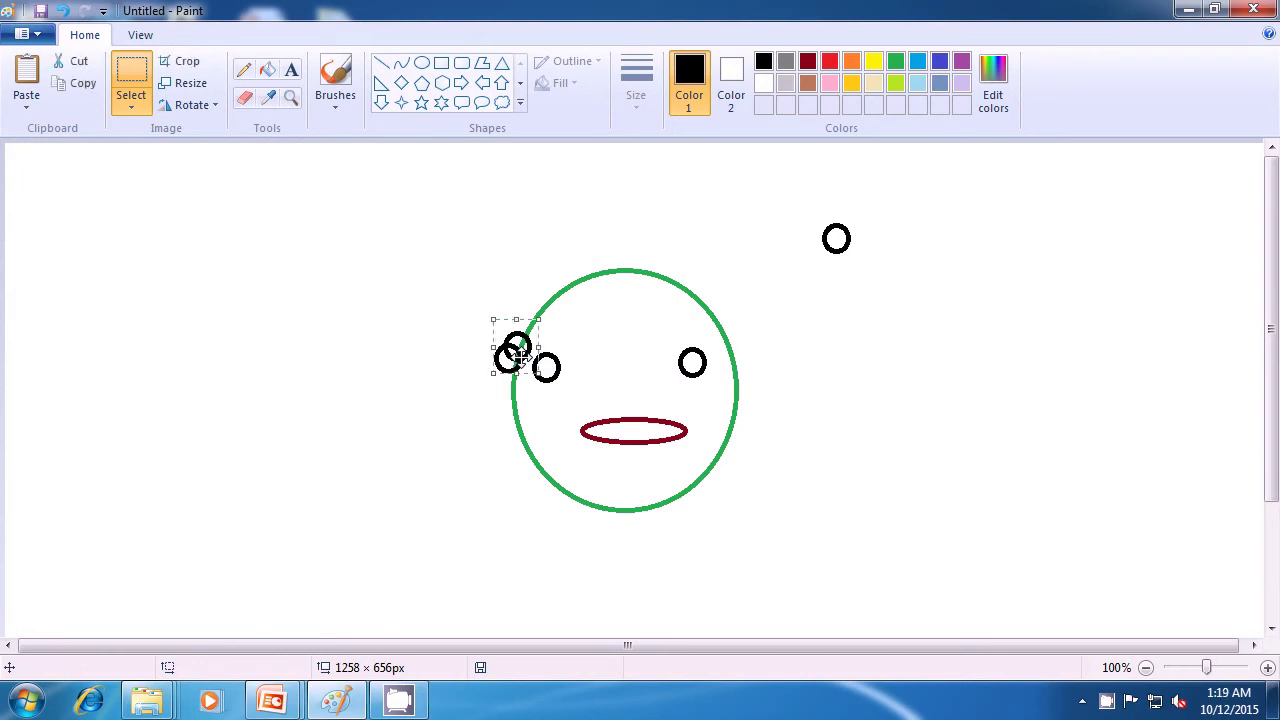
{"action": "key", "text": "ctrl+v"}
{"action": "left_click_drag", "start_coordinate": [29, 169], "coordinate": [518, 330]}
{"action": "key", "text": "ctrl+v"}
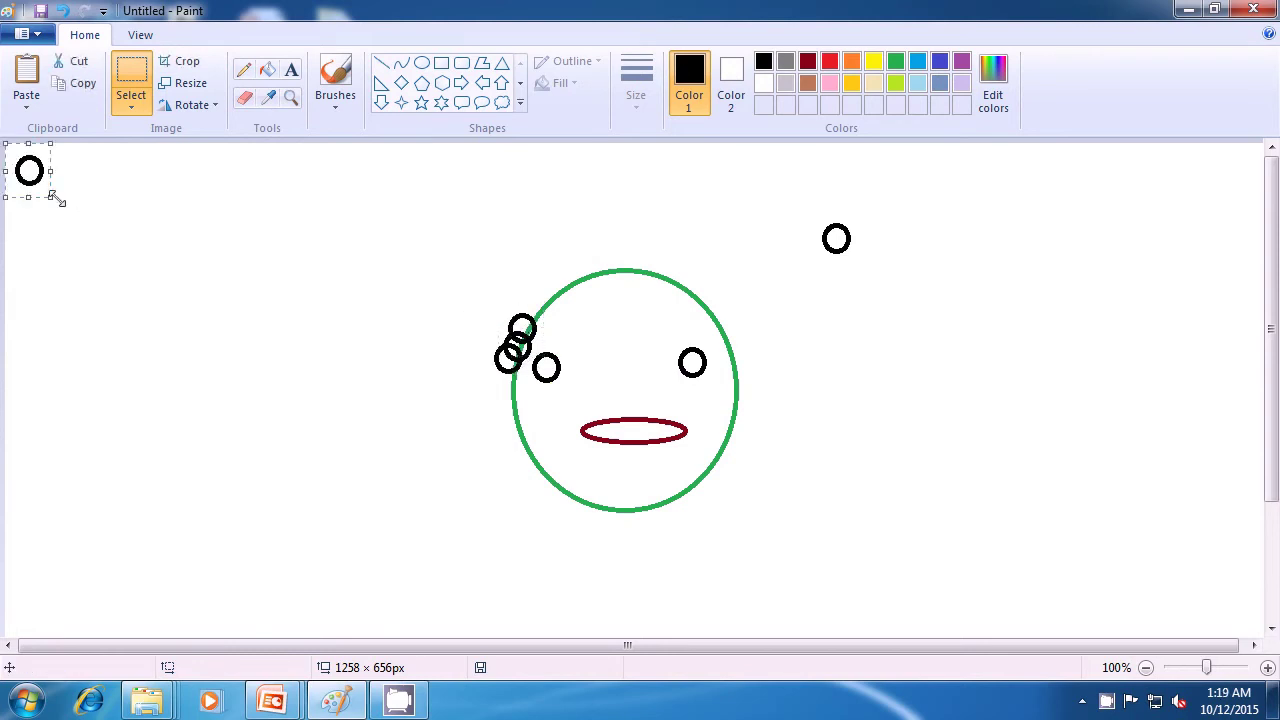
{"action": "left_click_drag", "start_coordinate": [29, 177], "coordinate": [537, 325]}
{"action": "key", "text": "ctrl+v"}
{"action": "left_click_drag", "start_coordinate": [27, 166], "coordinate": [540, 308]}
{"action": "key", "text": "ctrl+v"}
{"action": "left_click_drag", "start_coordinate": [29, 168], "coordinate": [562, 290]}
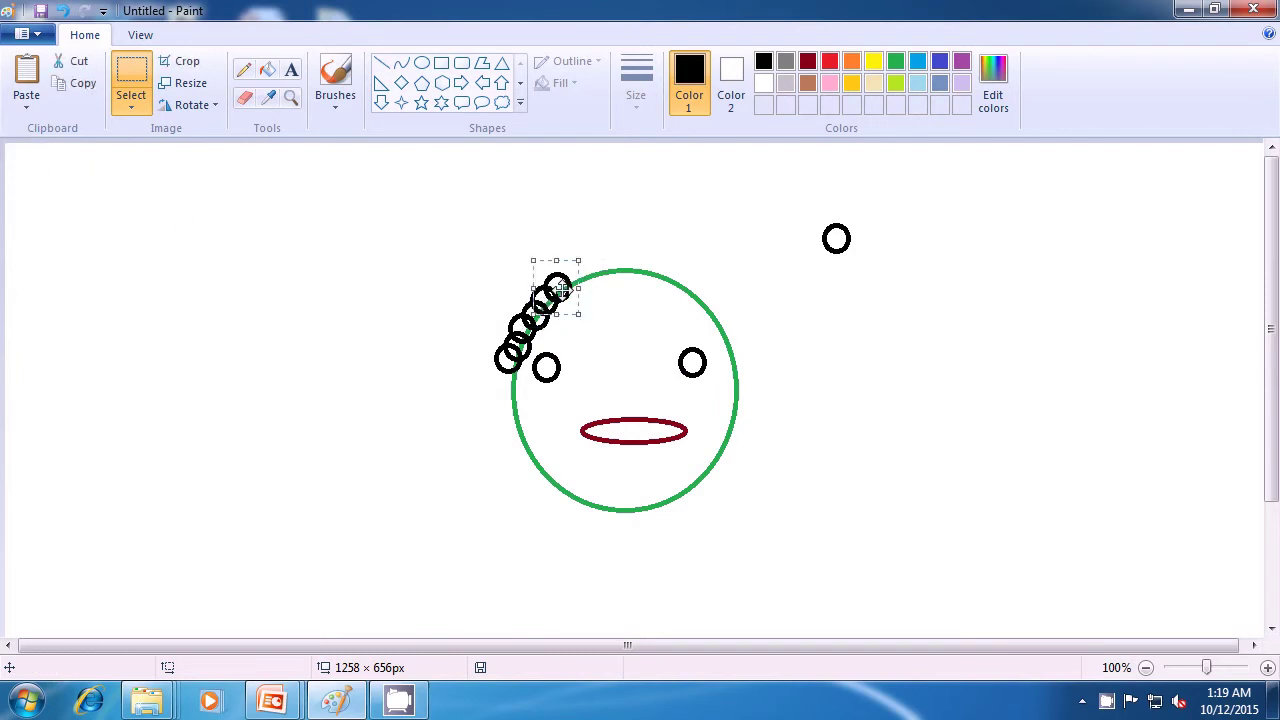
{"action": "key", "text": "ctrl+v"}
{"action": "left_click_drag", "start_coordinate": [21, 172], "coordinate": [563, 285]}
{"action": "key", "text": "ctrl+v"}
{"action": "left_click_drag", "start_coordinate": [29, 170], "coordinate": [591, 272]}
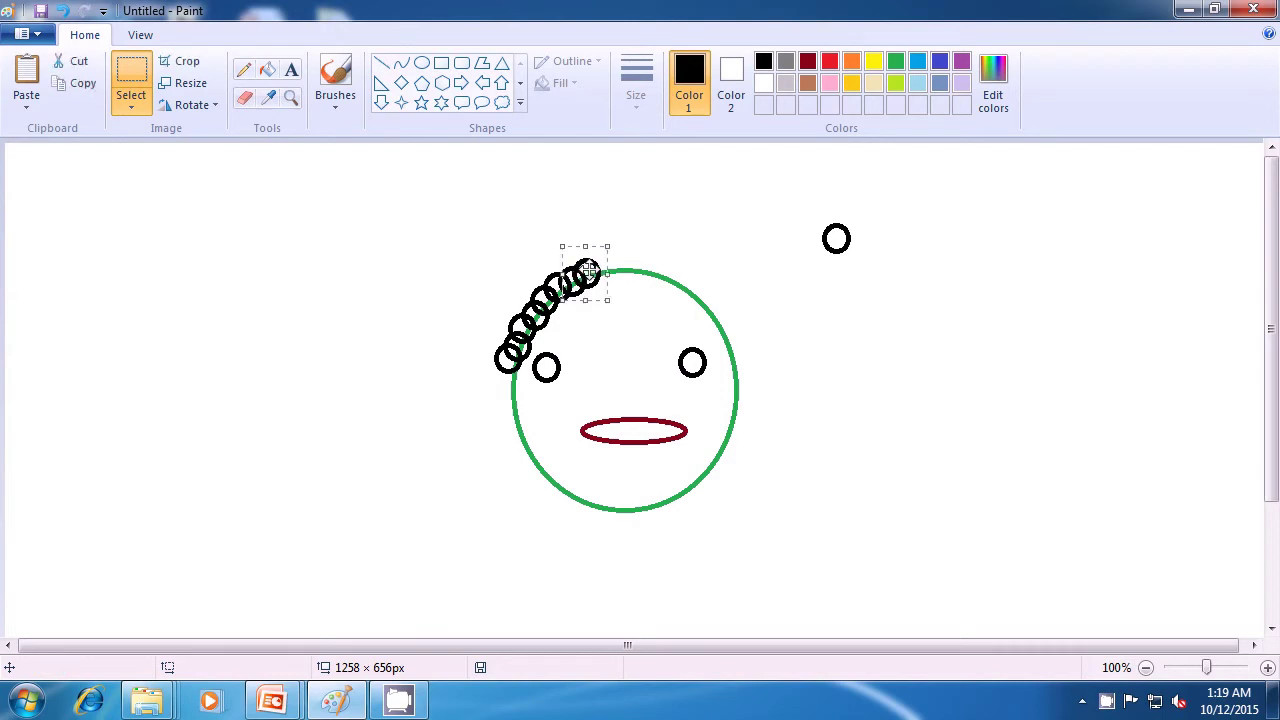
{"action": "key", "text": "ctrl+v"}
{"action": "left_click_drag", "start_coordinate": [55, 170], "coordinate": [610, 268]}
{"action": "key", "text": "ctrl+v"}
{"action": "left_click_drag", "start_coordinate": [29, 169], "coordinate": [615, 268]}
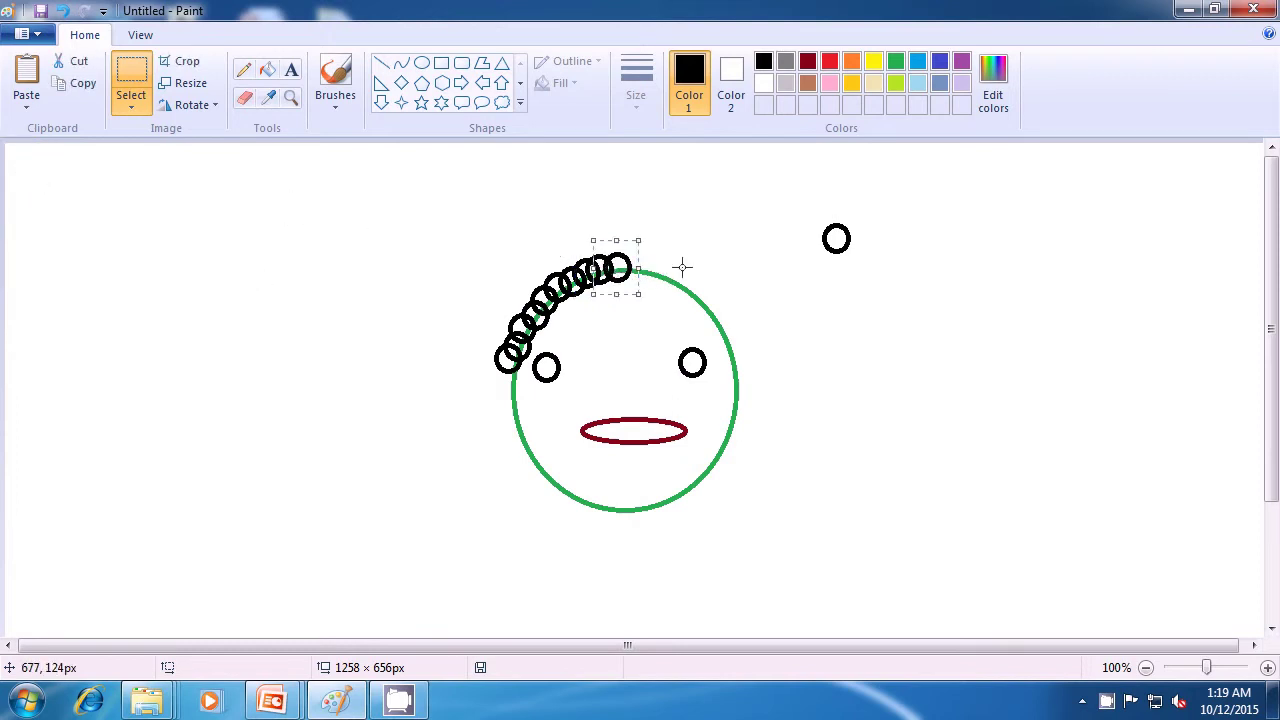
{"action": "key", "text": "ctrl+v"}
{"action": "left_click_drag", "start_coordinate": [29, 169], "coordinate": [633, 265]}
{"action": "key", "text": "ctrl+v"}
{"action": "left_click_drag", "start_coordinate": [37, 177], "coordinate": [652, 268]}
{"action": "key", "text": "ctrl+v"}
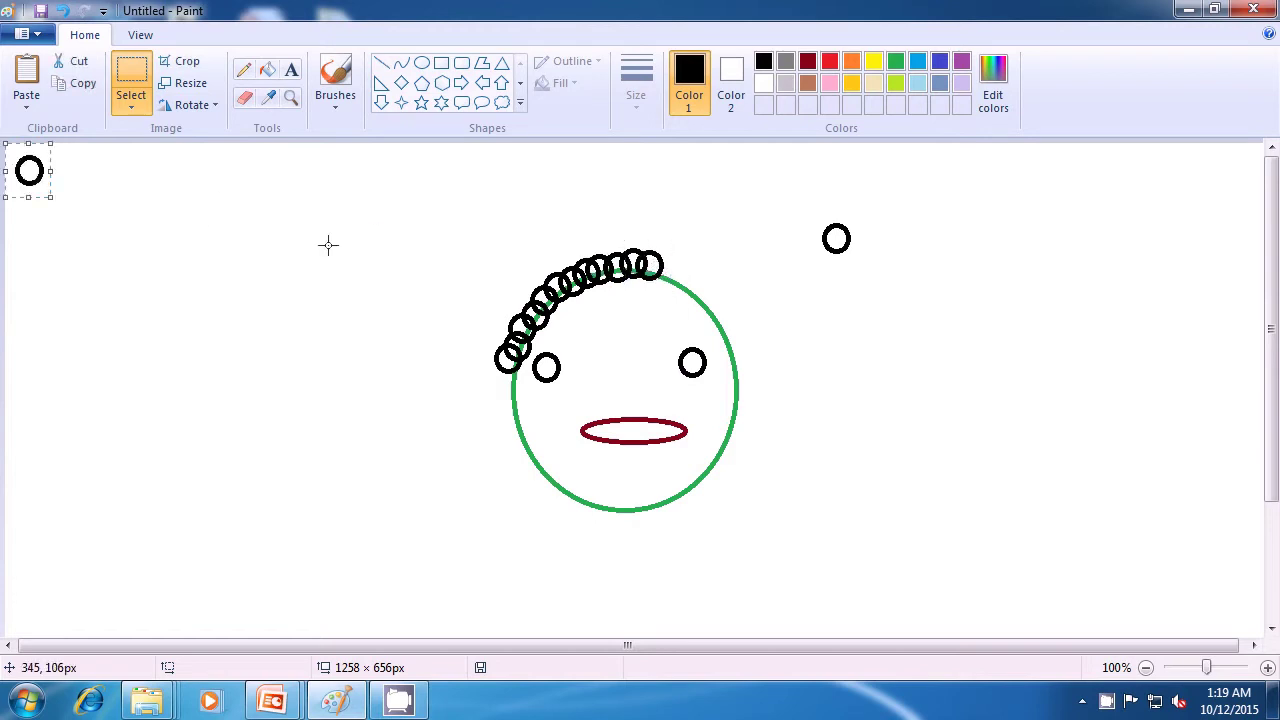
{"action": "left_click_drag", "start_coordinate": [32, 176], "coordinate": [668, 278]}
{"action": "key", "text": "ctrl+v"}
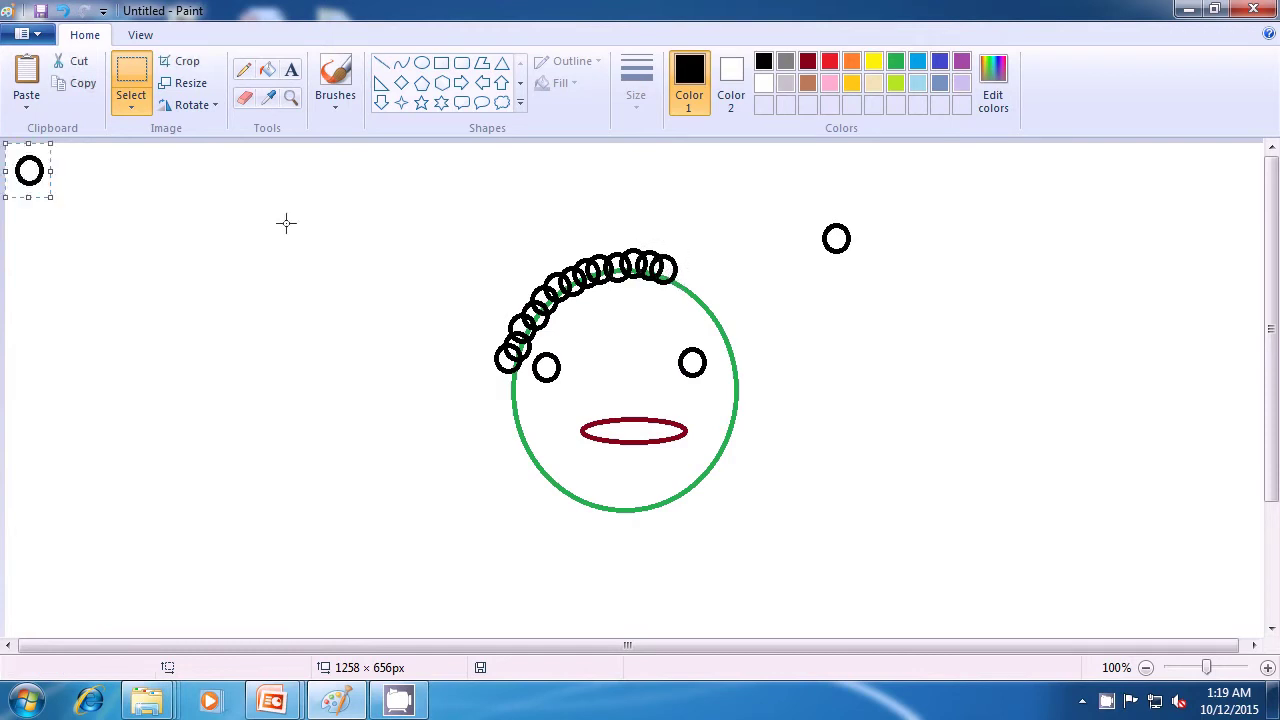
{"action": "left_click_drag", "start_coordinate": [29, 171], "coordinate": [680, 286]}
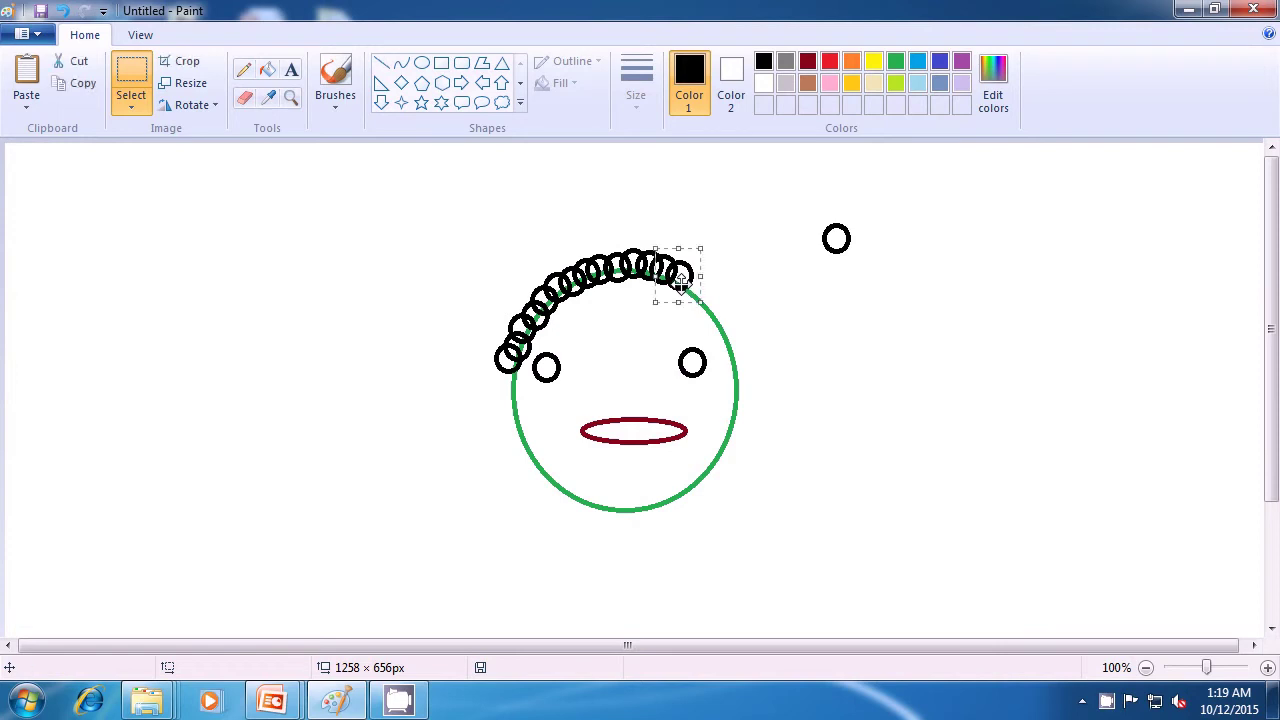
{"action": "key", "text": "ctrl+v"}
{"action": "left_click_drag", "start_coordinate": [40, 186], "coordinate": [691, 286]}
{"action": "key", "text": "ctrl+v"}
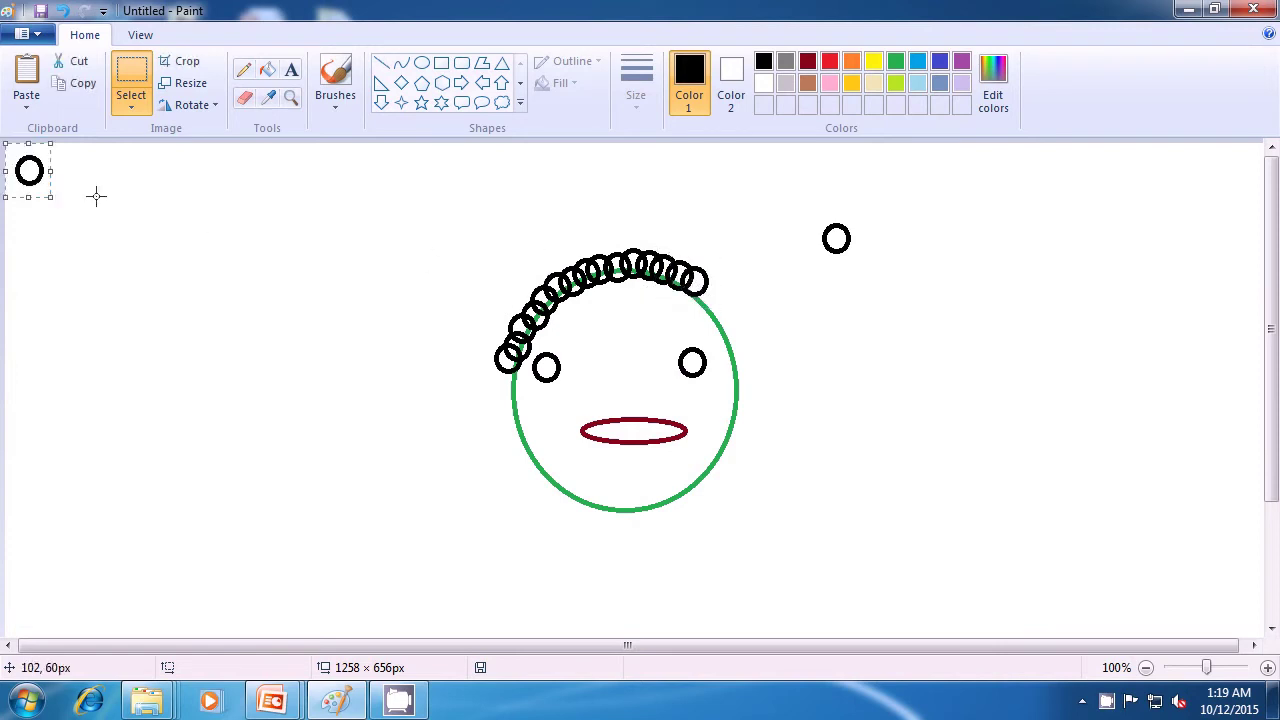
{"action": "left_click_drag", "start_coordinate": [29, 168], "coordinate": [695, 305]}
{"action": "key", "text": "ctrl+v"}
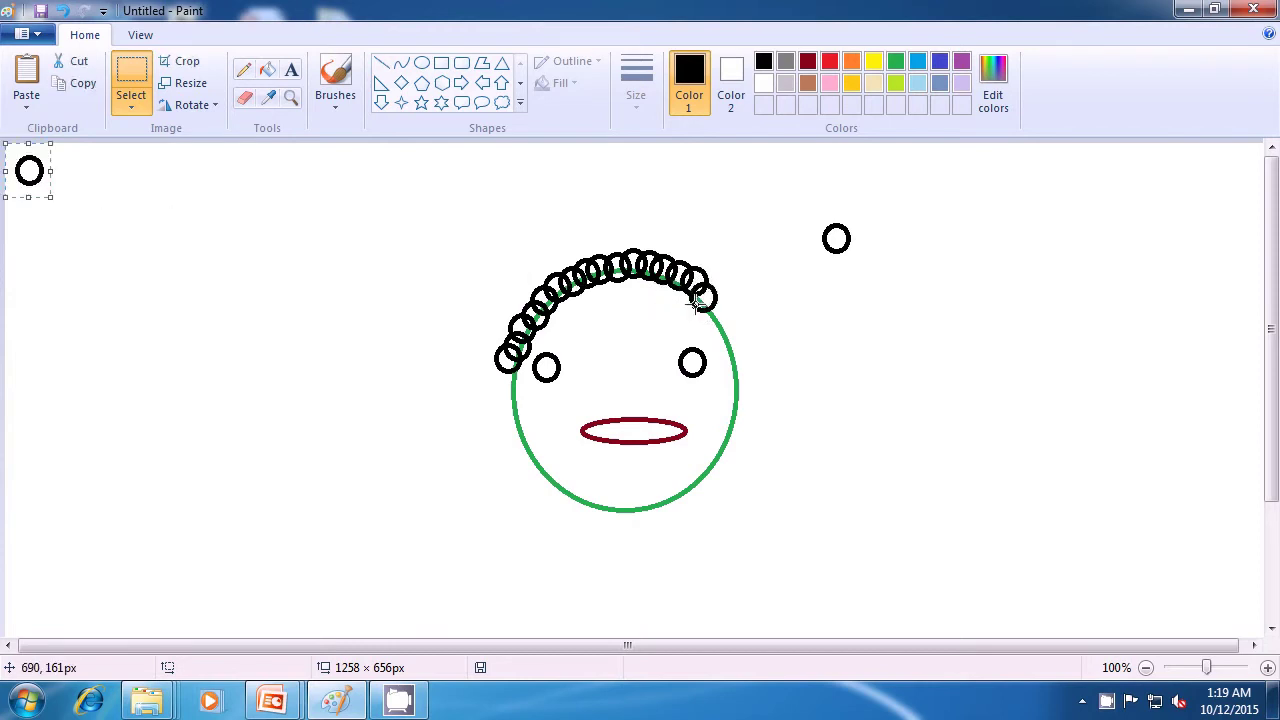
{"action": "left_click_drag", "start_coordinate": [29, 171], "coordinate": [714, 314]}
{"action": "key", "text": "ctrl+v"}
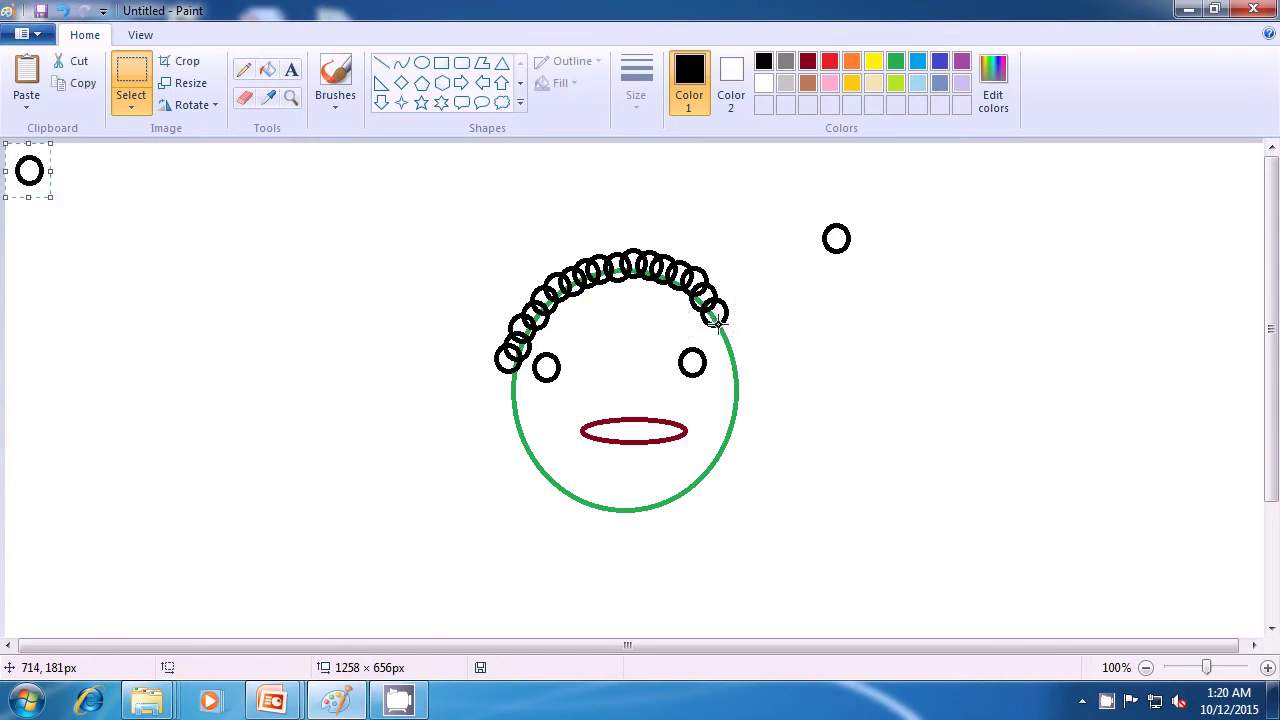
{"action": "left_click_drag", "start_coordinate": [26, 193], "coordinate": [714, 338]}
{"action": "key", "text": "ctrl+v"}
{"action": "left_click_drag", "start_coordinate": [34, 171], "coordinate": [735, 343]}
{"action": "key", "text": "ctrl+v"}
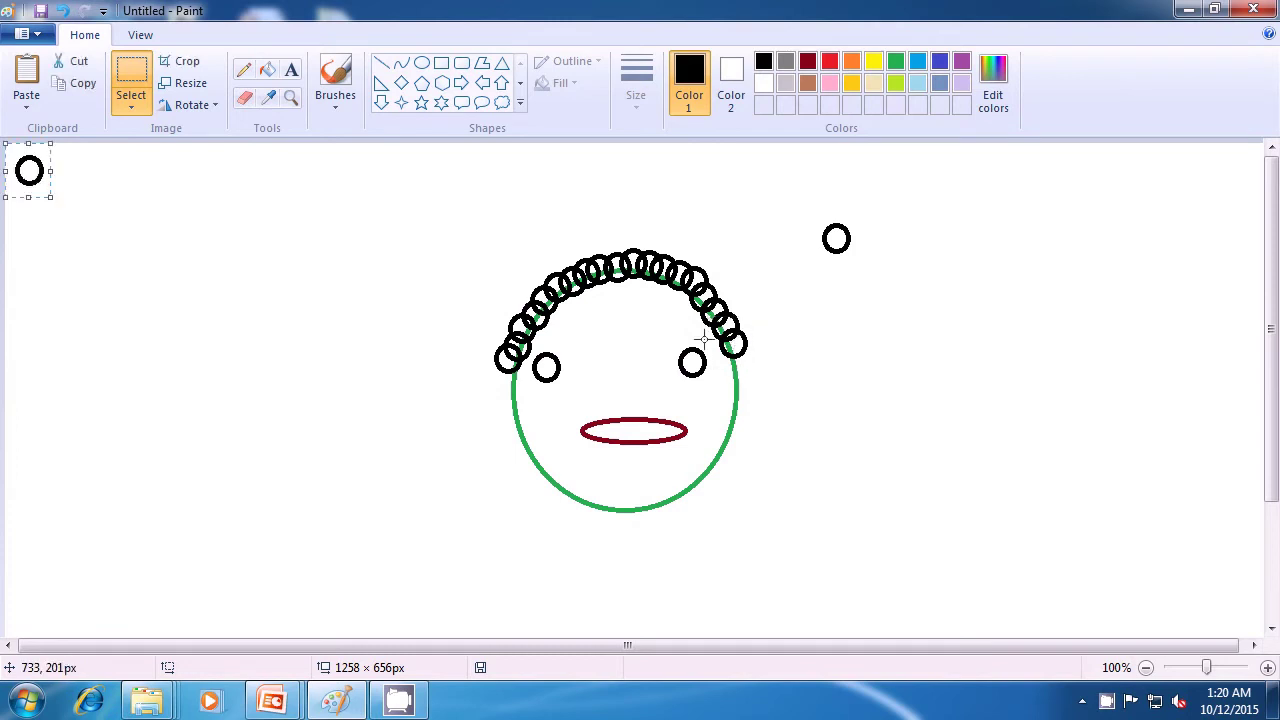
{"action": "left_click_drag", "start_coordinate": [26, 186], "coordinate": [720, 368]}
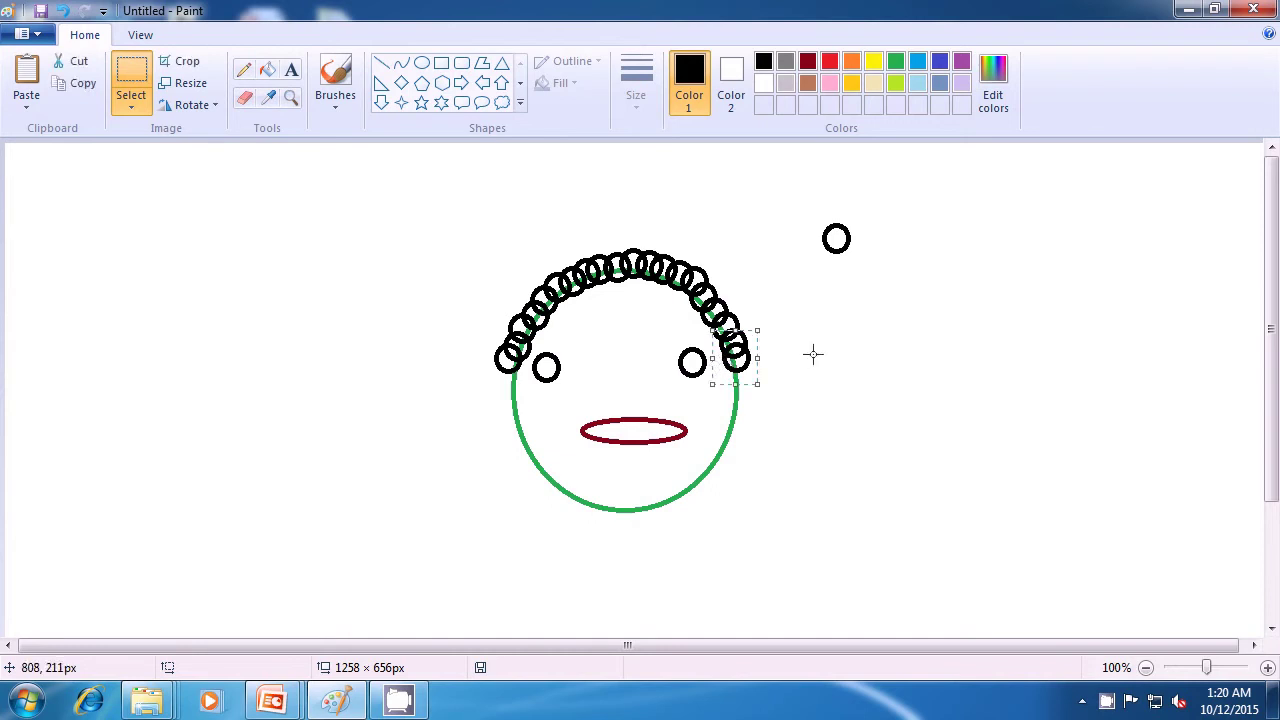
- Paste 17 more overlapping copies of the small black circle just outside the first curls, forming a second row of hair from left to right
{"action": "key", "text": "ctrl+v"}
{"action": "left_click_drag", "start_coordinate": [29, 171], "coordinate": [510, 338]}
{"action": "key", "text": "ctrl+v"}
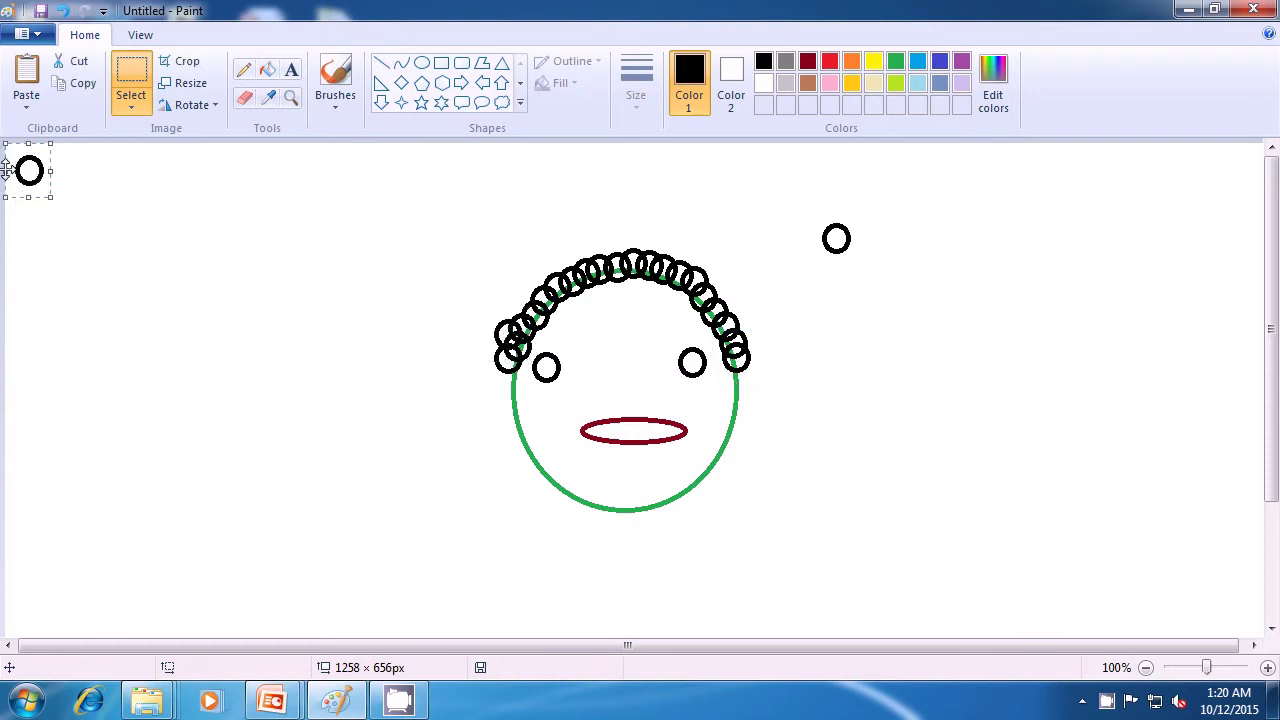
{"action": "left_click_drag", "start_coordinate": [10, 171], "coordinate": [498, 313]}
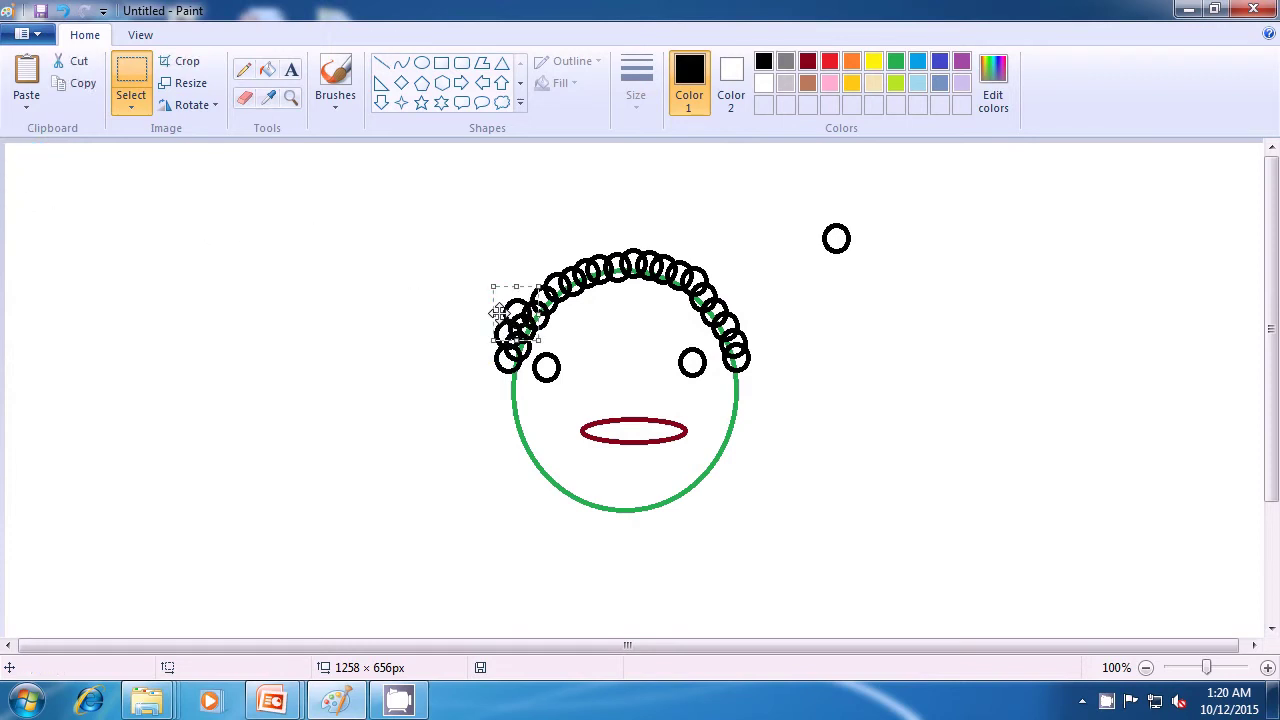
{"action": "key", "text": "ctrl+v"}
{"action": "left_click_drag", "start_coordinate": [15, 174], "coordinate": [519, 292]}
{"action": "key", "text": "ctrl+v"}
{"action": "left_click_drag", "start_coordinate": [30, 170], "coordinate": [553, 271]}
{"action": "key", "text": "ctrl+v"}
{"action": "left_click_drag", "start_coordinate": [62, 174], "coordinate": [573, 258]}
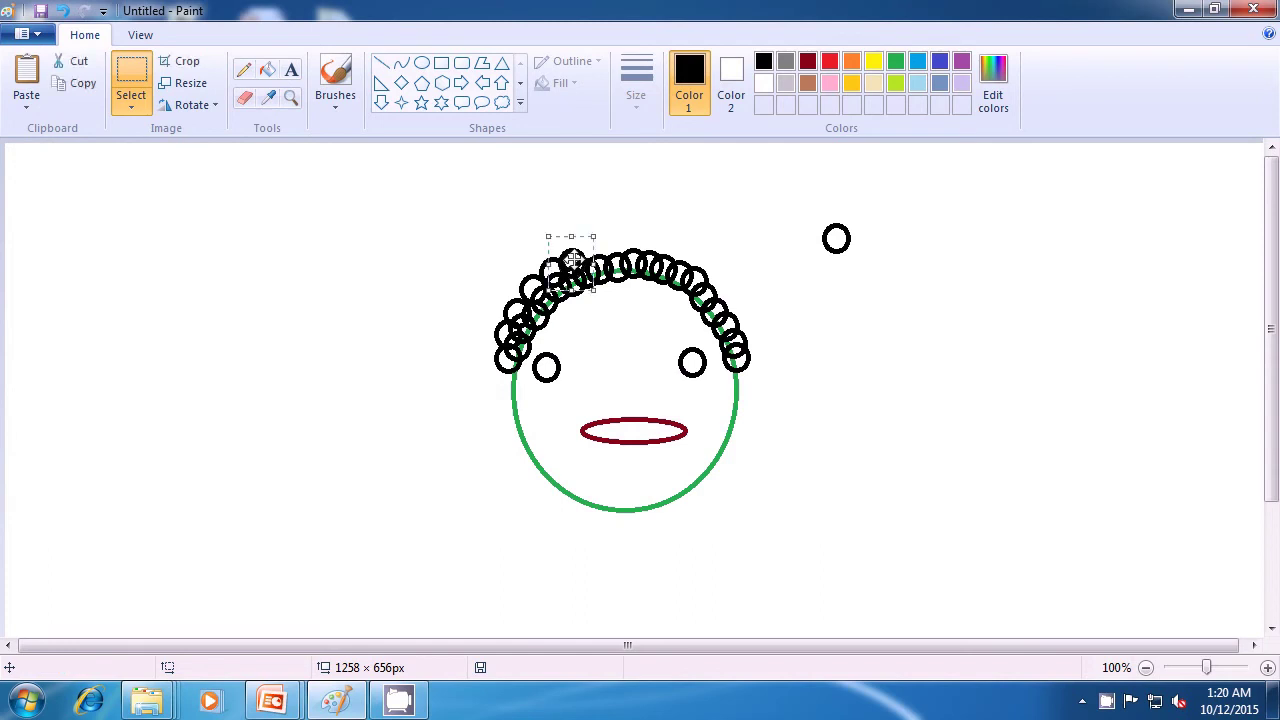
{"action": "key", "text": "ctrl+v"}
{"action": "left_click_drag", "start_coordinate": [25, 175], "coordinate": [585, 258]}
{"action": "key", "text": "ctrl+v"}
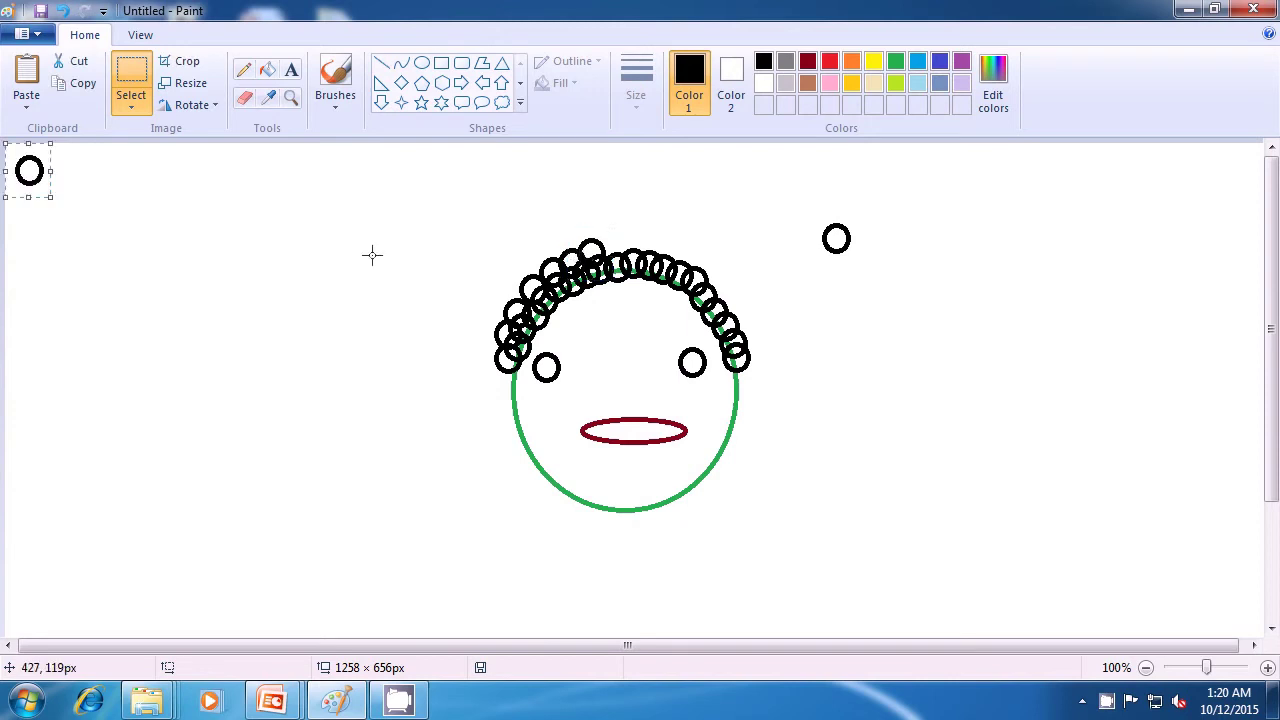
{"action": "left_click_drag", "start_coordinate": [18, 176], "coordinate": [604, 254]}
{"action": "key", "text": "ctrl+v"}
{"action": "left_click_drag", "start_coordinate": [60, 175], "coordinate": [635, 250]}
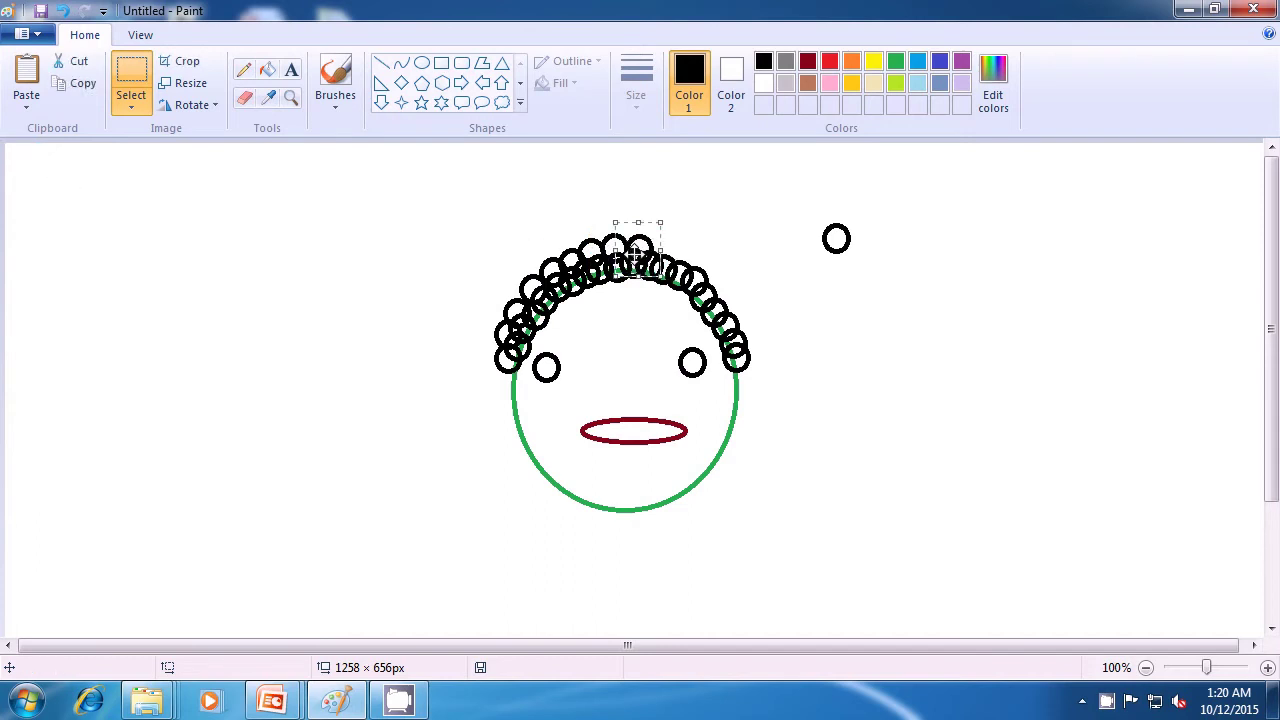
{"action": "key", "text": "ctrl+v"}
{"action": "left_click_drag", "start_coordinate": [34, 178], "coordinate": [661, 255]}
{"action": "key", "text": "ctrl+v"}
{"action": "left_click_drag", "start_coordinate": [30, 176], "coordinate": [670, 256]}
{"action": "key", "text": "ctrl+v"}
{"action": "left_click_drag", "start_coordinate": [30, 172], "coordinate": [685, 263]}
{"action": "key", "text": "ctrl+v"}
{"action": "left_click_drag", "start_coordinate": [28, 171], "coordinate": [699, 268]}
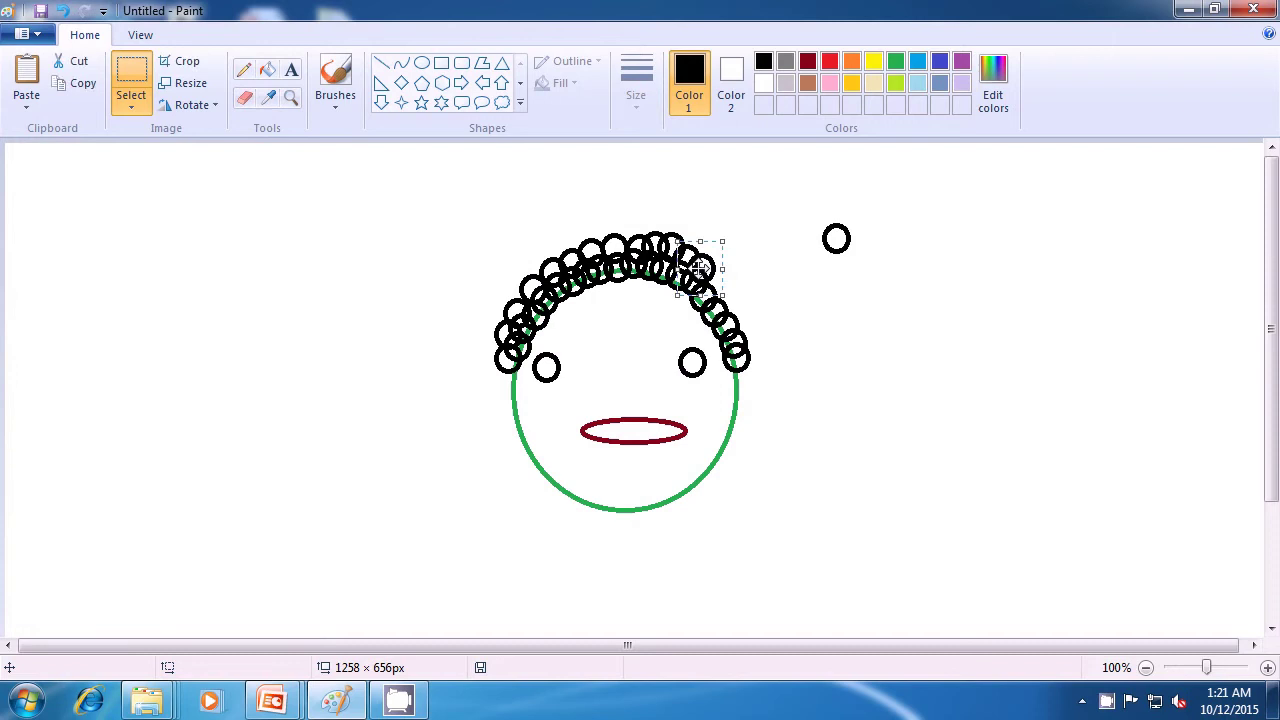
{"action": "key", "text": "ctrl+v"}
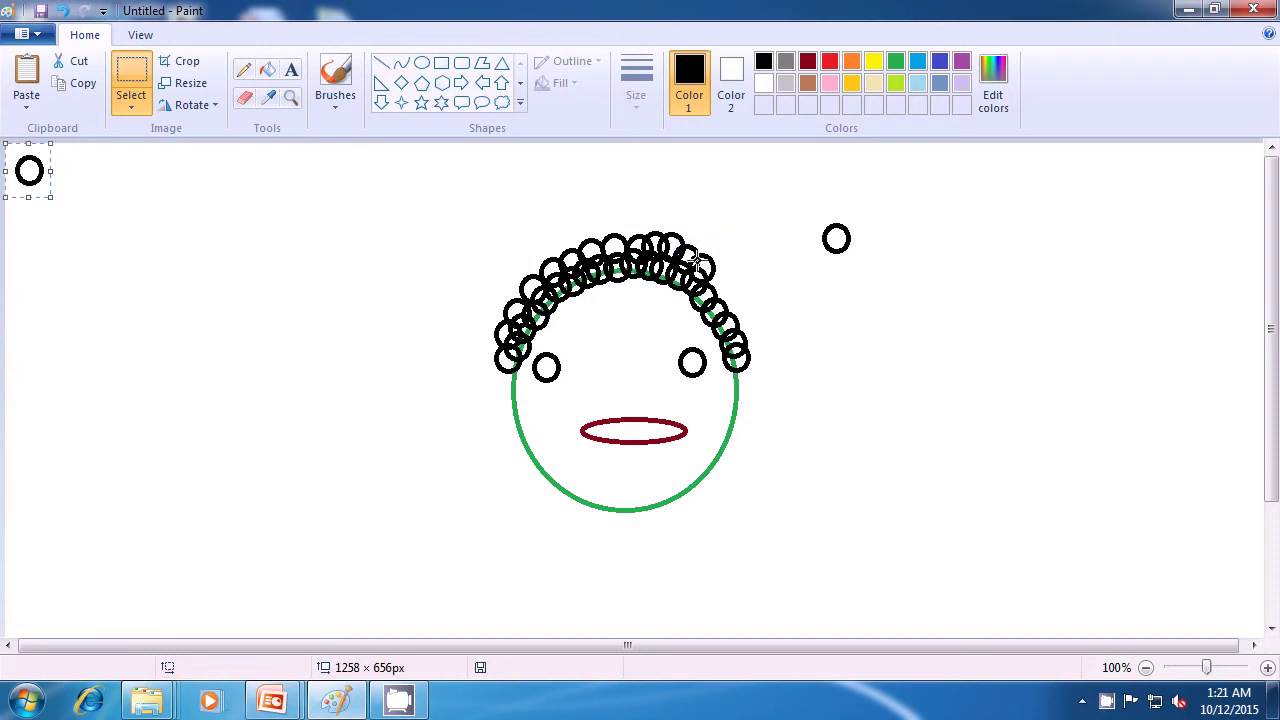
{"action": "left_click_drag", "start_coordinate": [46, 176], "coordinate": [730, 287]}
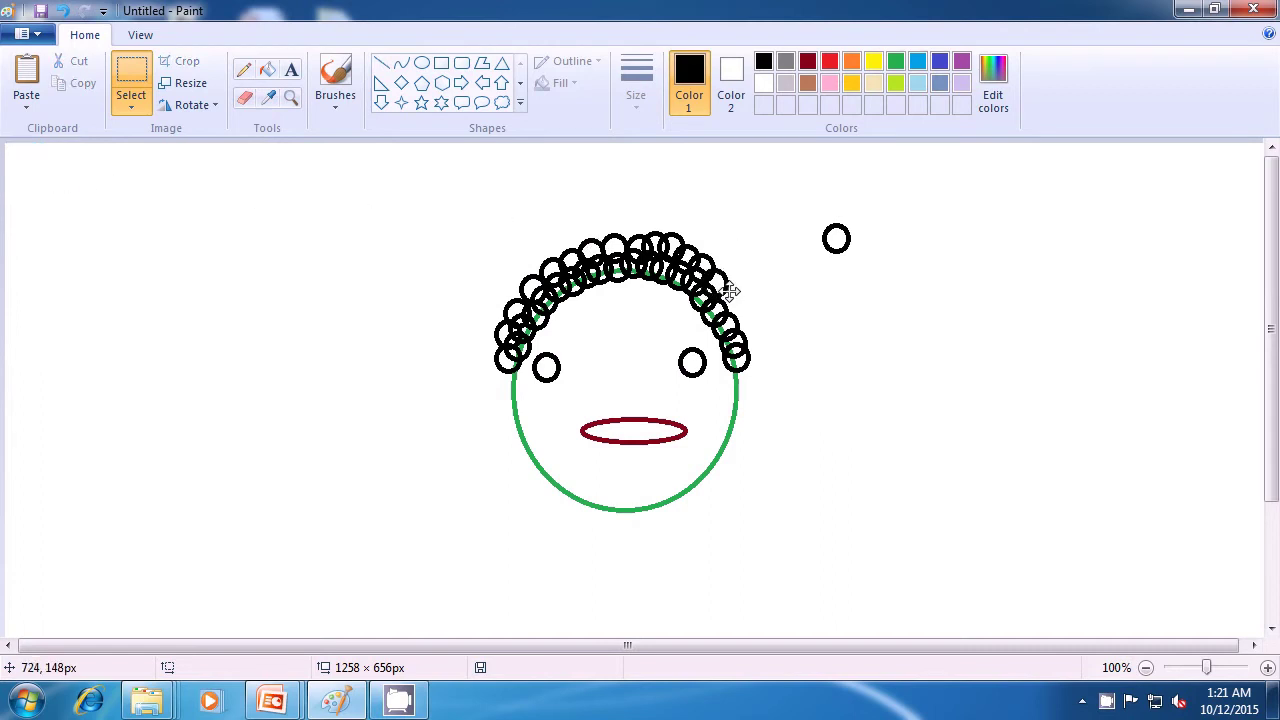
{"action": "key", "text": "ctrl+v"}
{"action": "left_click_drag", "start_coordinate": [30, 170], "coordinate": [719, 305]}
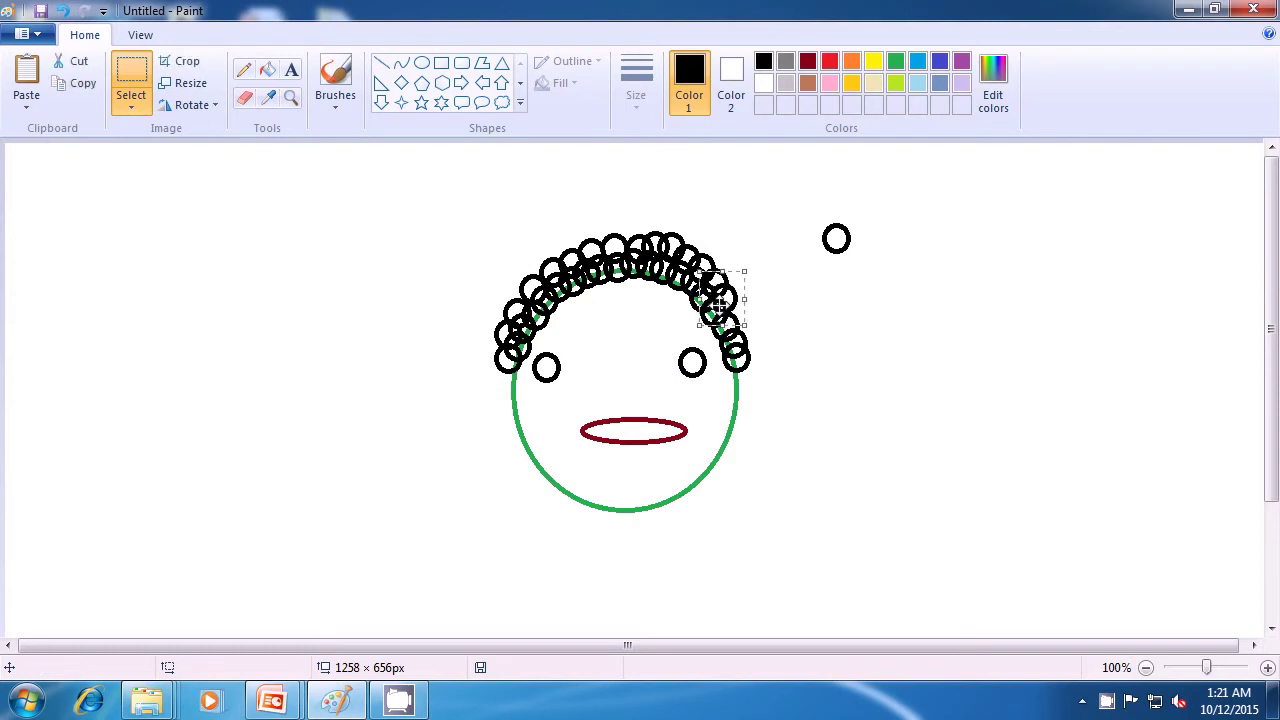
{"action": "key", "text": "ctrl+v"}
{"action": "left_click_drag", "start_coordinate": [30, 170], "coordinate": [733, 315]}
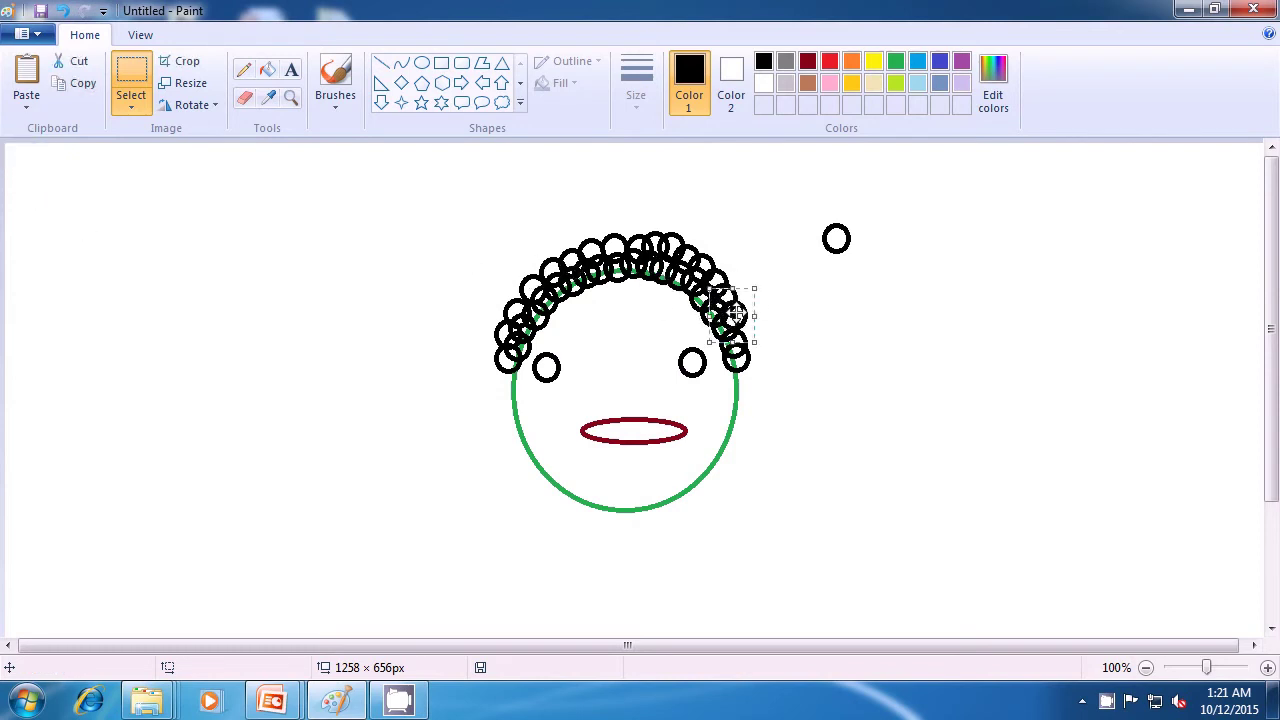
{"action": "key", "text": "ctrl+v"}
{"action": "left_click_drag", "start_coordinate": [27, 180], "coordinate": [740, 340]}
{"action": "left_click_drag", "start_coordinate": [26, 166], "coordinate": [748, 351]}
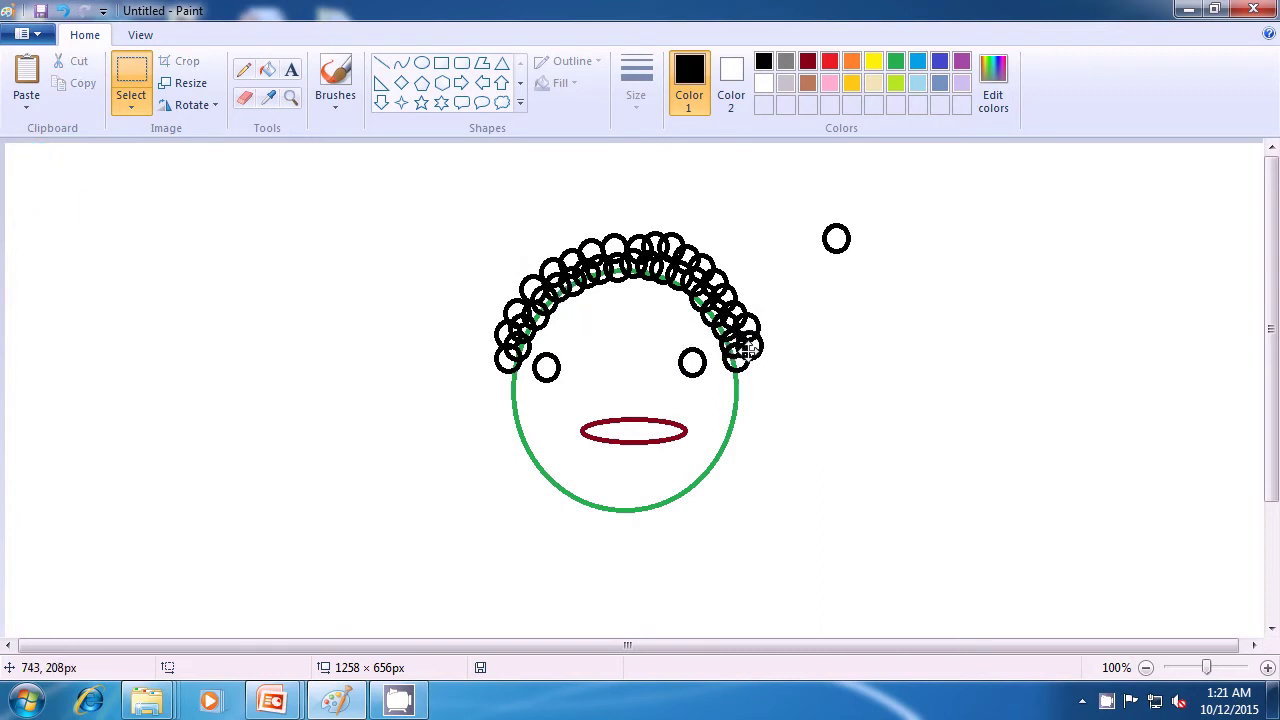
{"action": "left_click", "coordinate": [846, 350]}
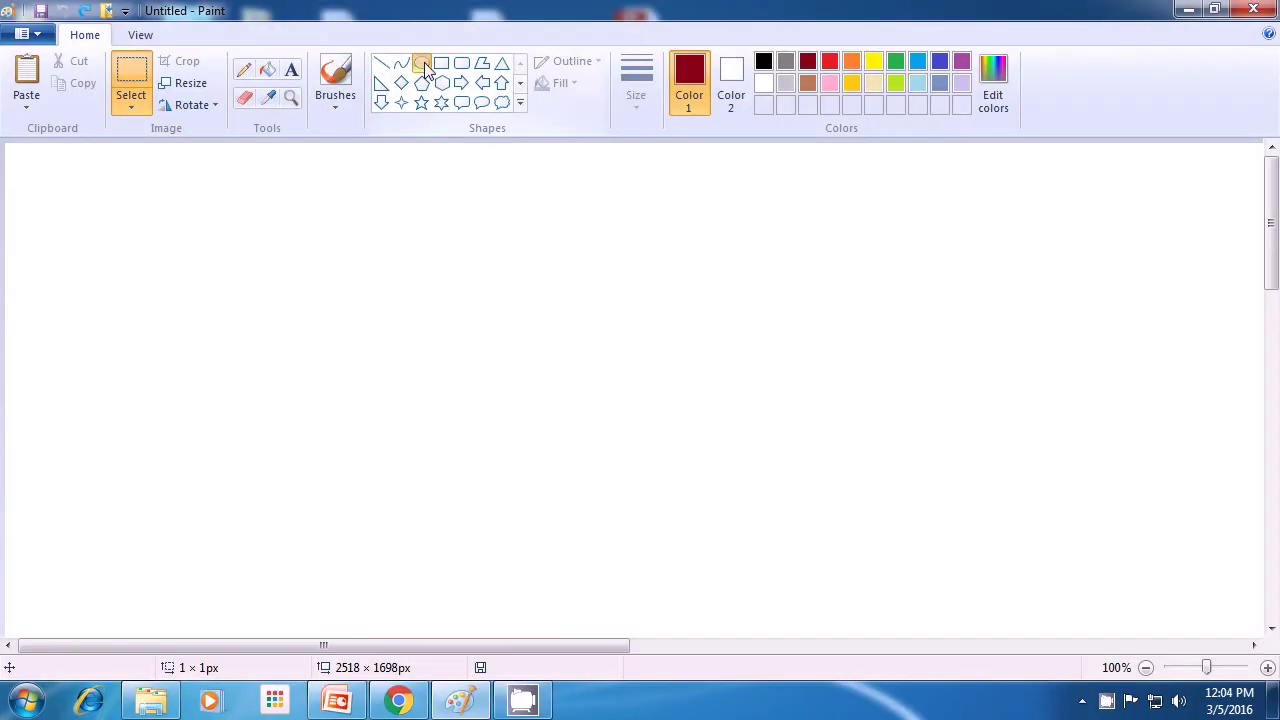
- Draw a black circle about 271 × 270 px in the middle of the blank canvas
{"action": "left_click", "coordinate": [423, 64]}
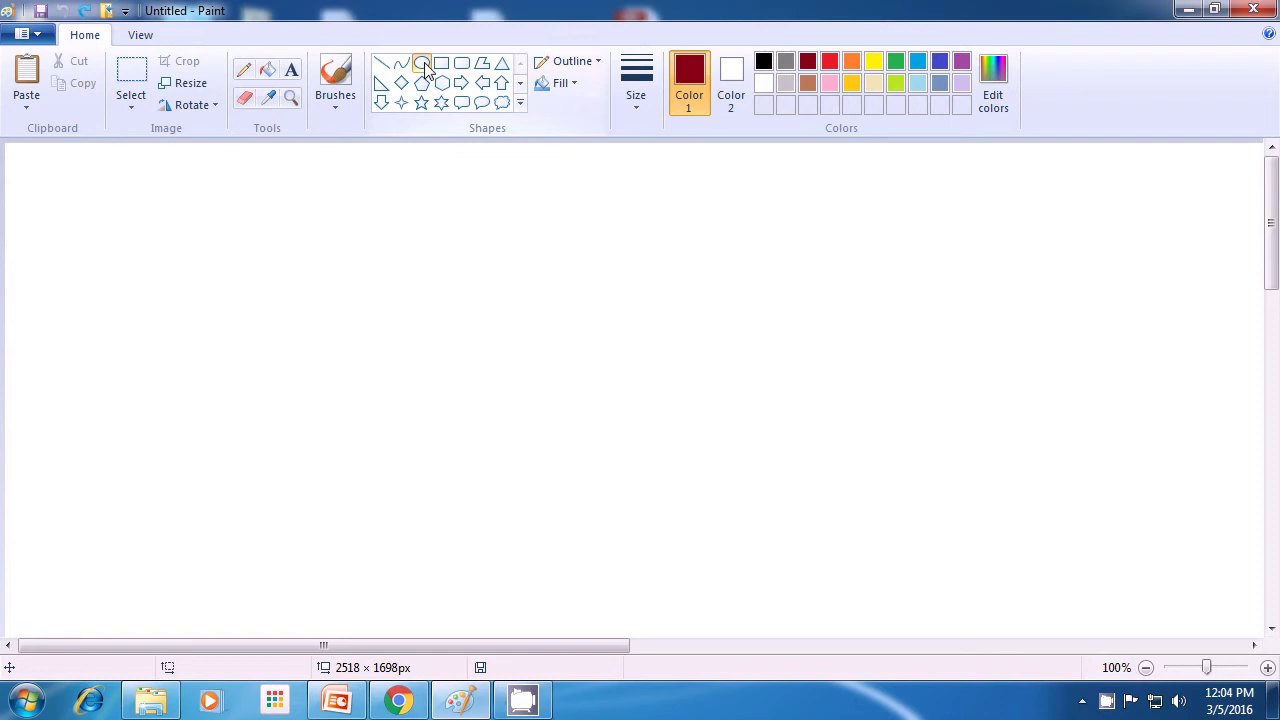
{"action": "left_click", "coordinate": [763, 62]}
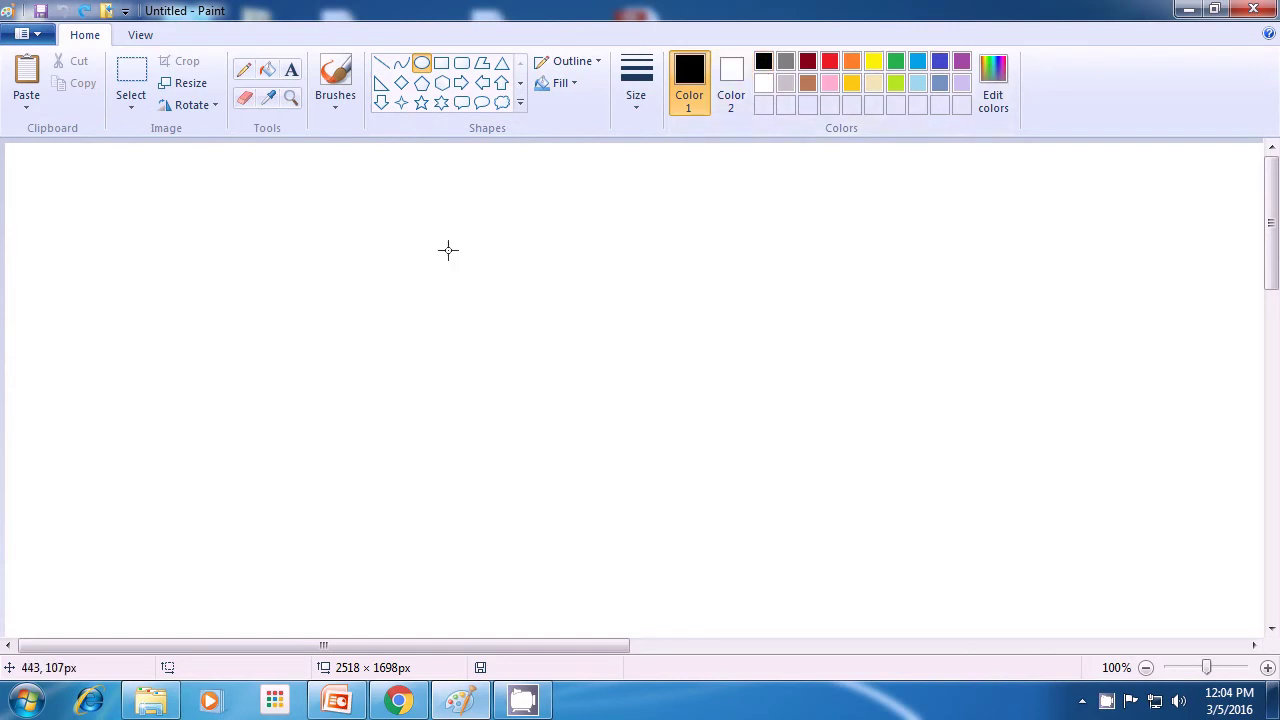
{"action": "left_click_drag", "start_coordinate": [460, 256], "coordinate": [731, 525]}
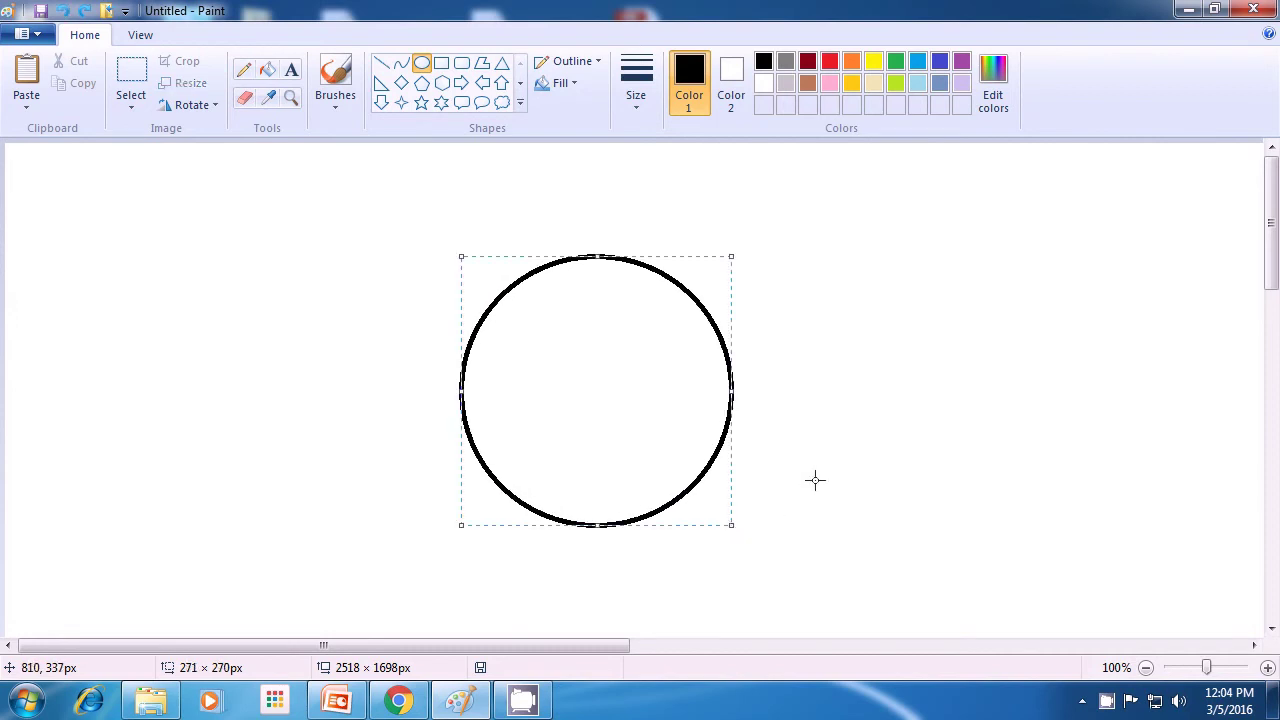
{"action": "left_click", "coordinate": [815, 480]}
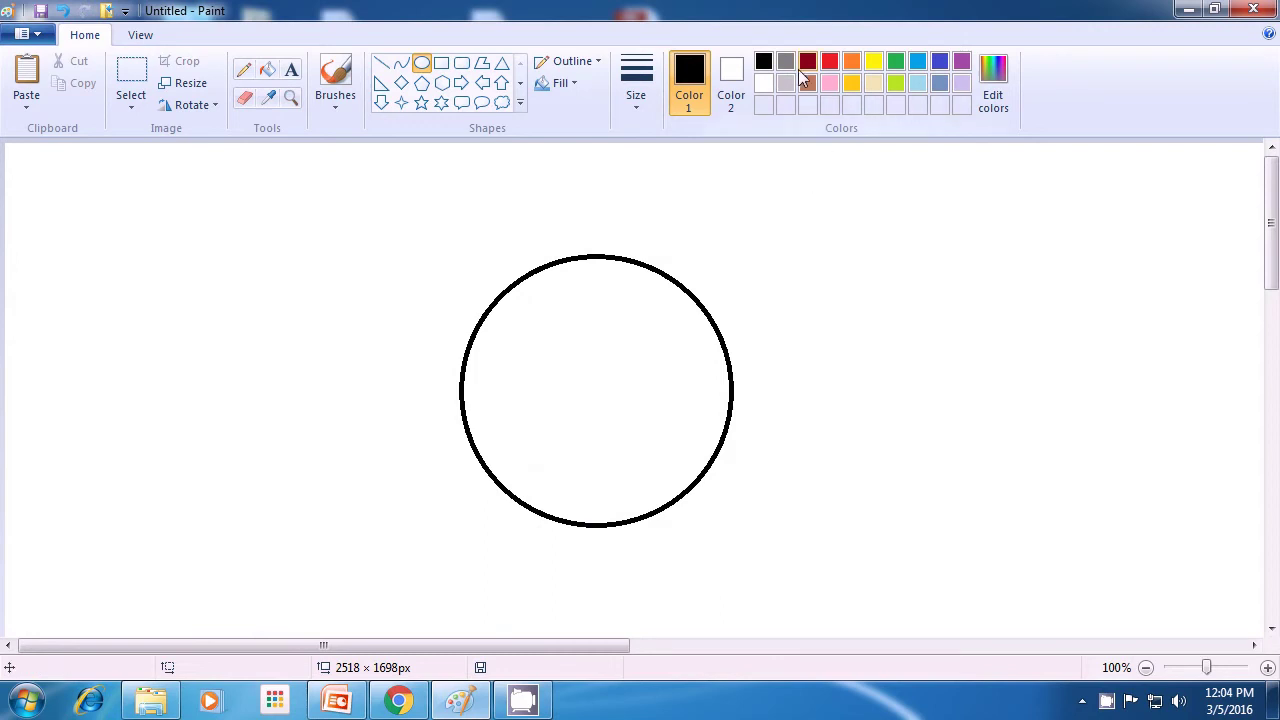
- Draw a dark red oval with solid white fill, about 128 × 156 px, overlapping the black circle's upper-left edge
{"action": "left_click", "coordinate": [809, 62]}
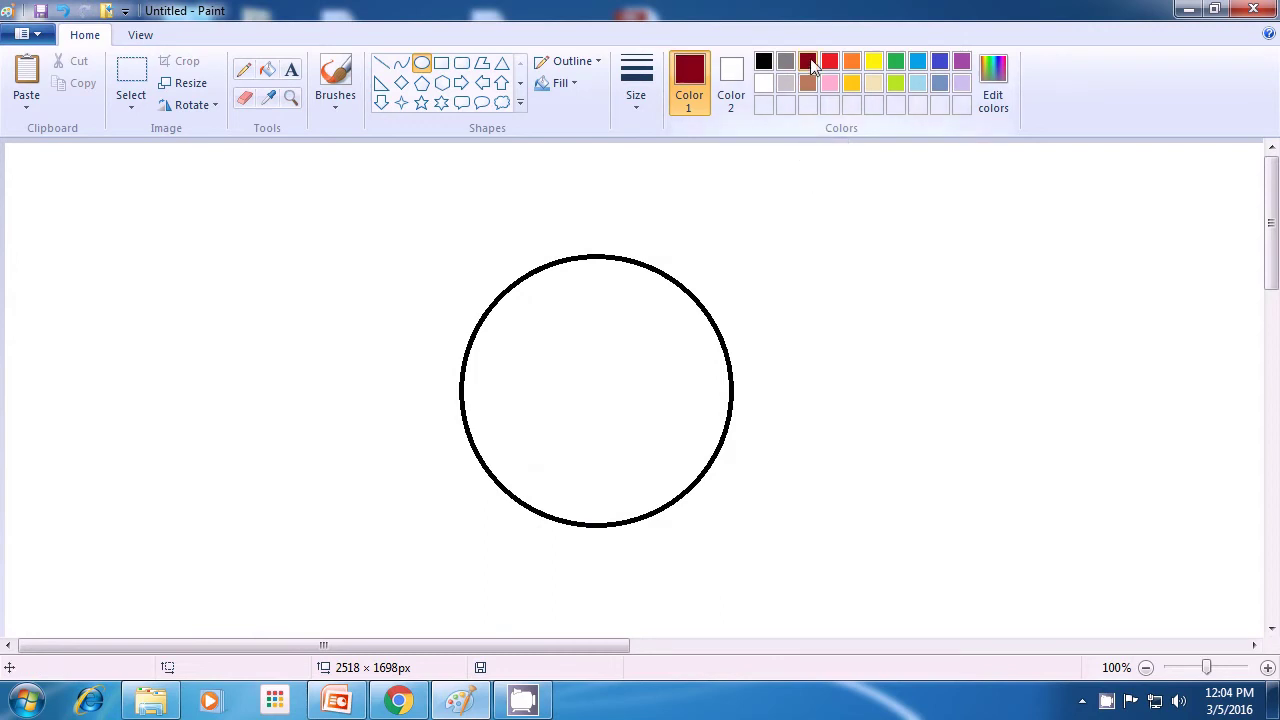
{"action": "left_click", "coordinate": [569, 86]}
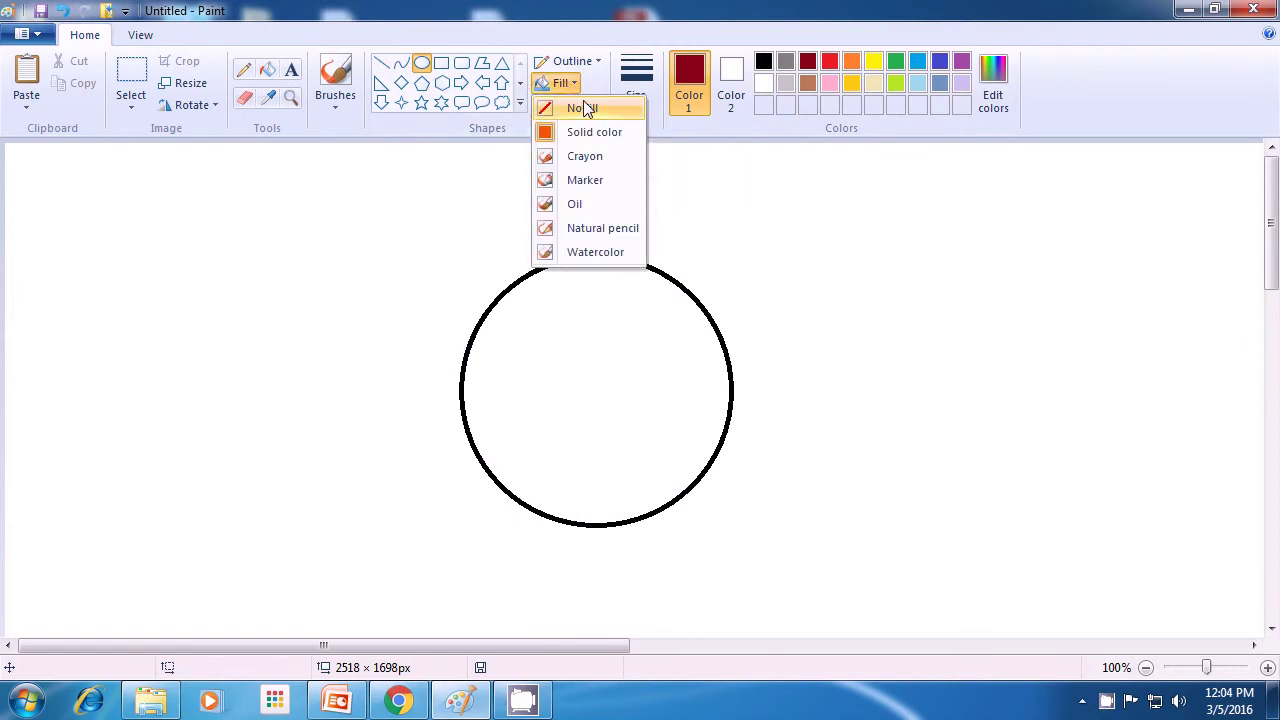
{"action": "left_click", "coordinate": [591, 130]}
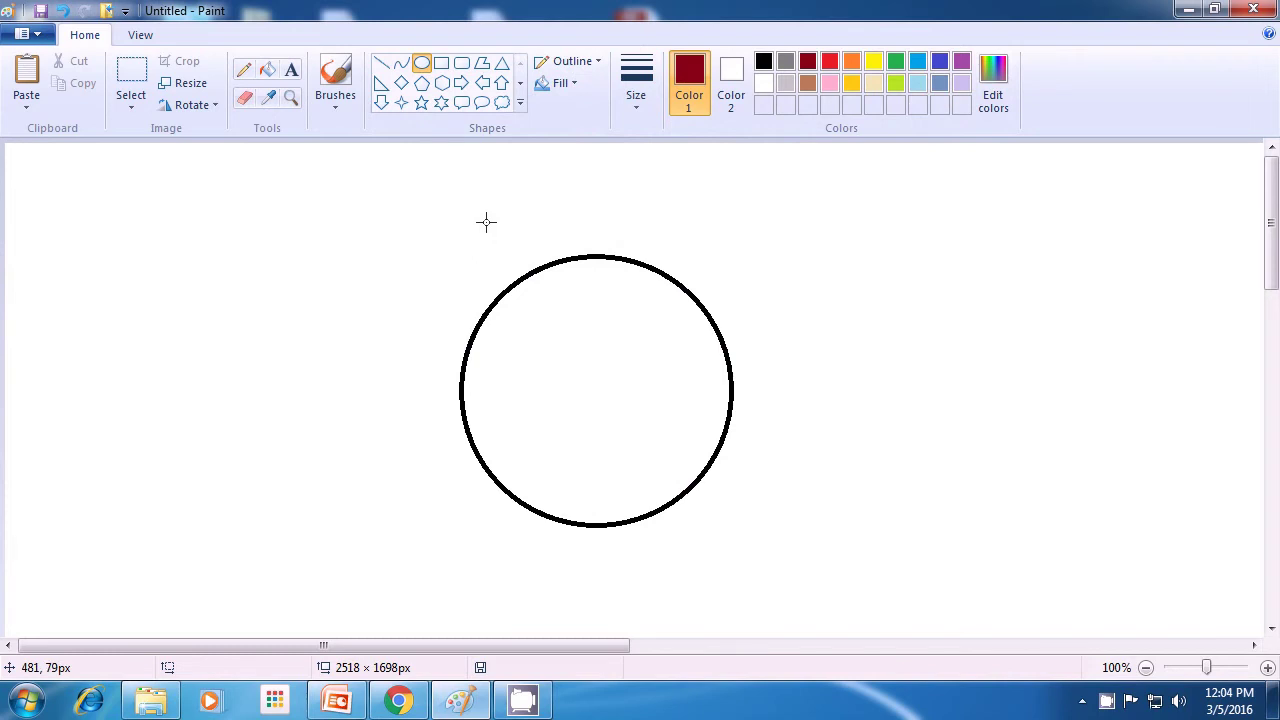
{"action": "left_click_drag", "start_coordinate": [486, 222], "coordinate": [614, 378]}
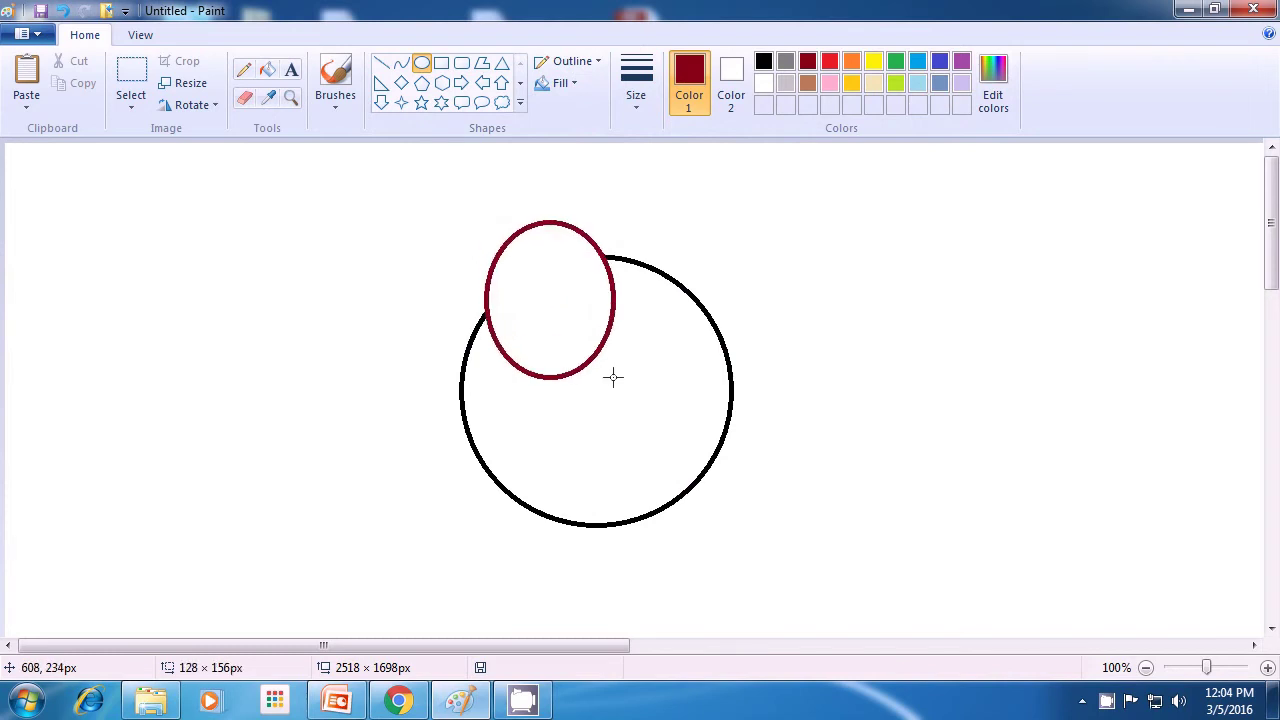
{"action": "left_click", "coordinate": [670, 373]}
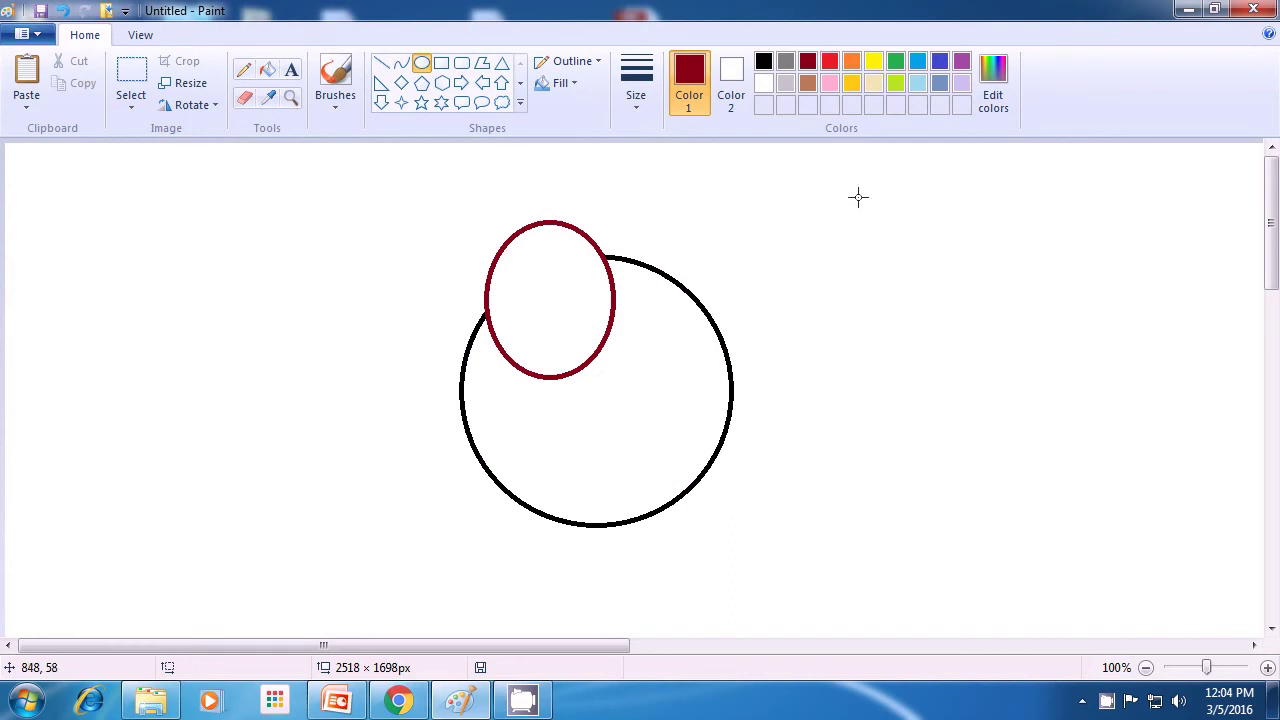
- Draw a turquoise horizontal ellipse about 115 × 64 px across the black circle's left edge, overlapping the bottom of the dark red oval
{"action": "left_click", "coordinate": [917, 63]}
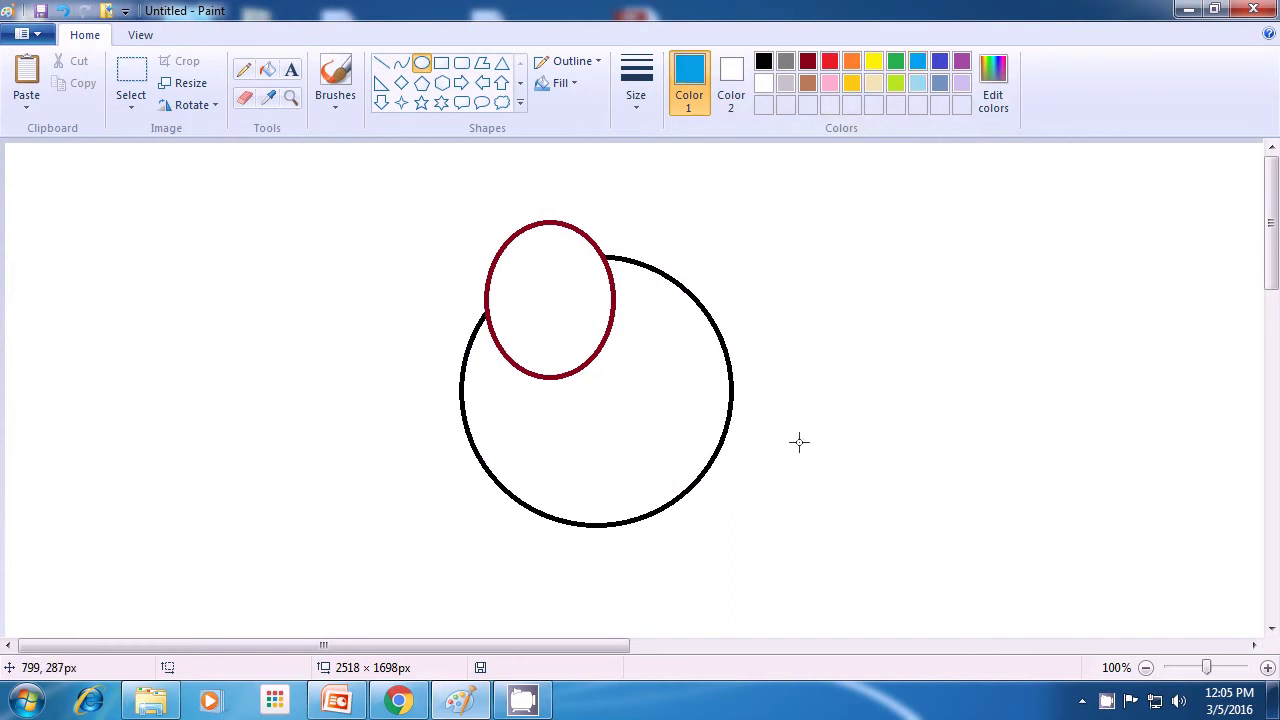
{"action": "left_click_drag", "start_coordinate": [431, 351], "coordinate": [555, 433]}
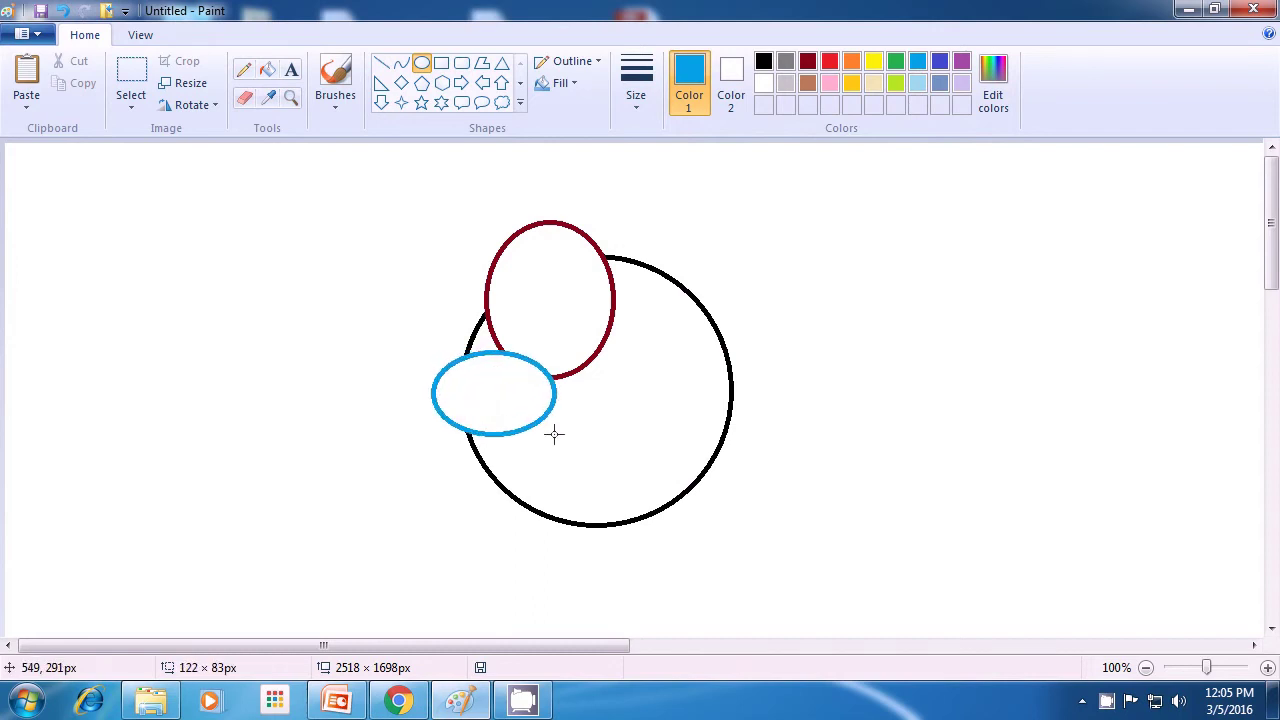
{"action": "left_click_drag", "start_coordinate": [555, 433], "coordinate": [544, 437]}
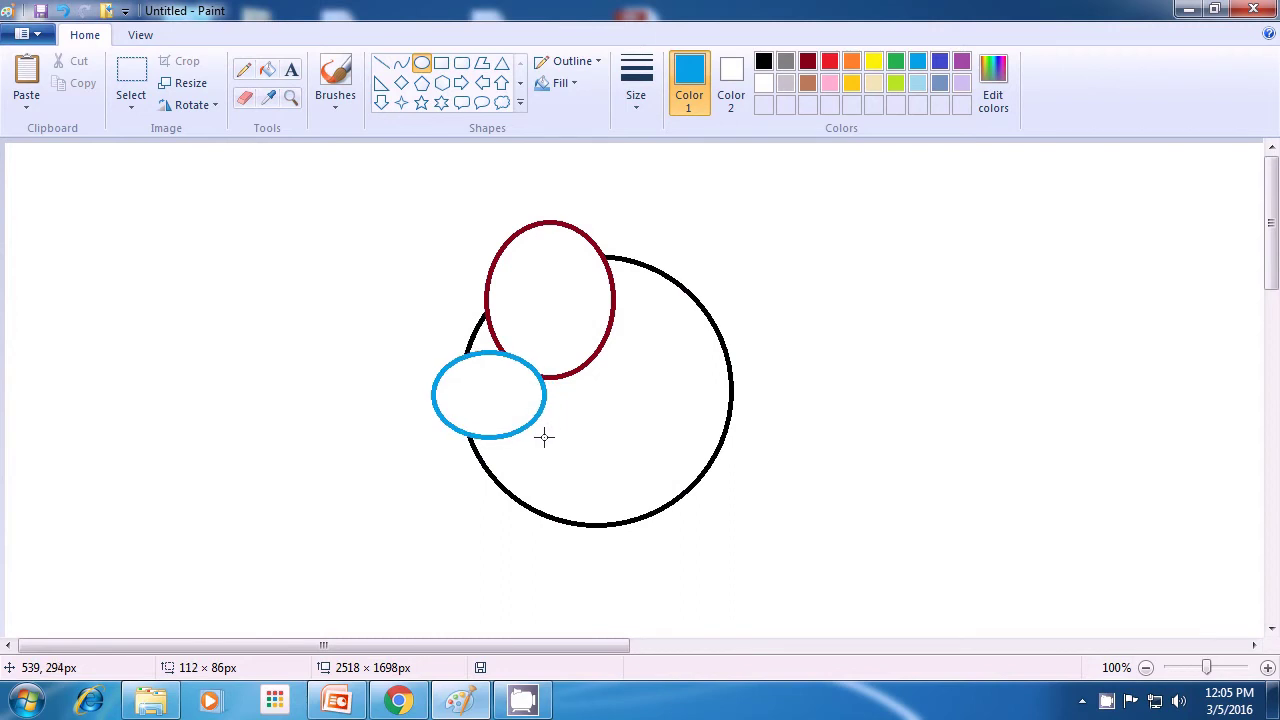
{"action": "left_click_drag", "start_coordinate": [544, 437], "coordinate": [547, 415]}
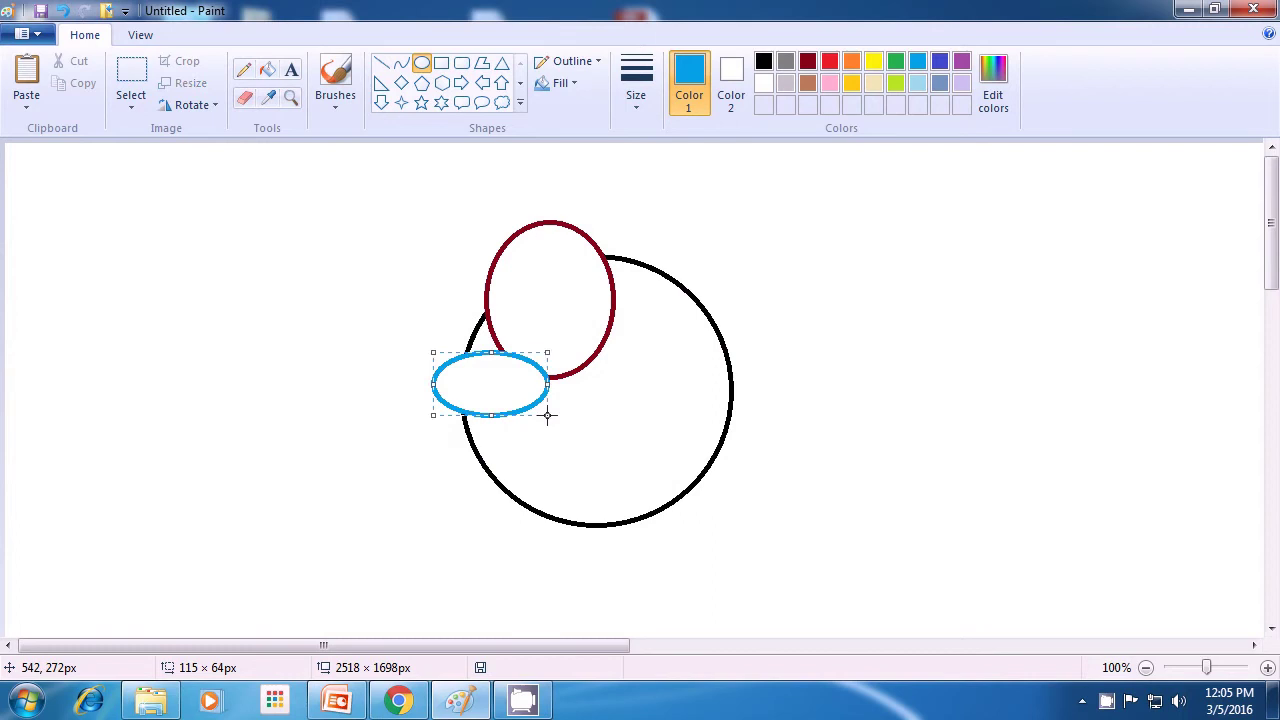
{"action": "left_click", "coordinate": [600, 435]}
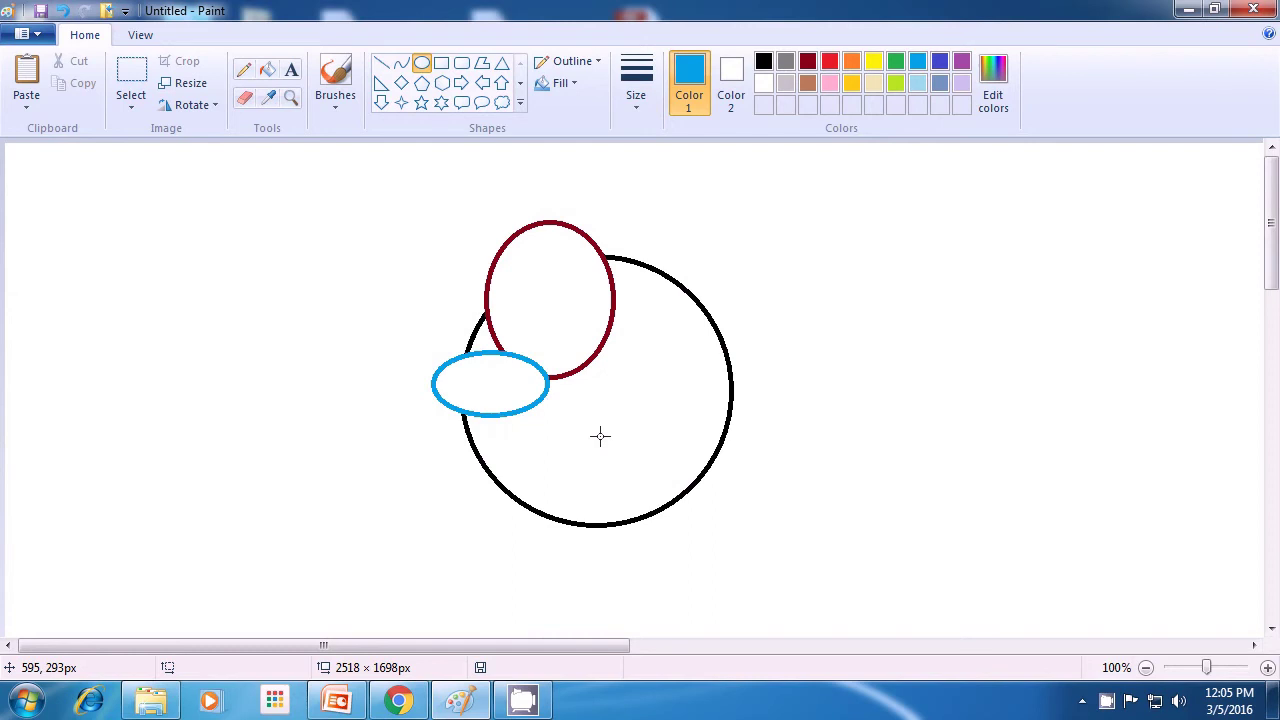
- Draw an indigo circle about 54 × 52 px overlapping the right edge of the dark red oval
{"action": "left_click", "coordinate": [940, 63]}
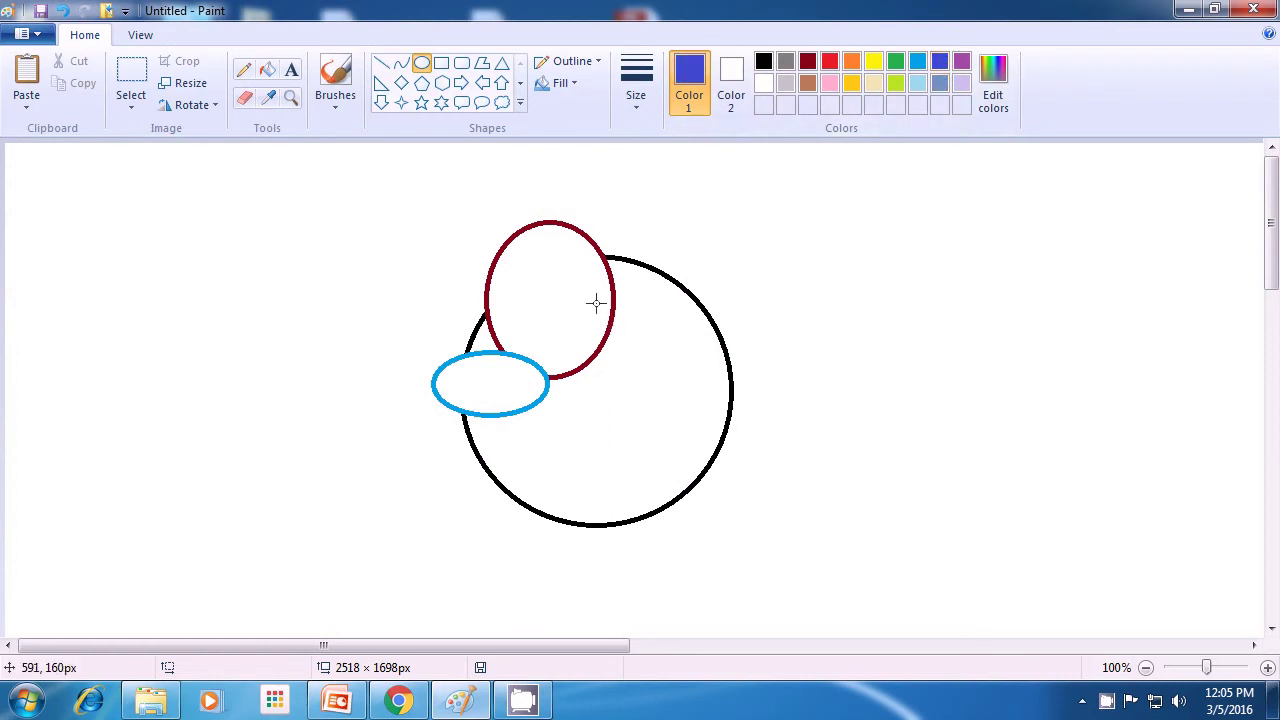
{"action": "left_click_drag", "start_coordinate": [595, 303], "coordinate": [650, 354]}
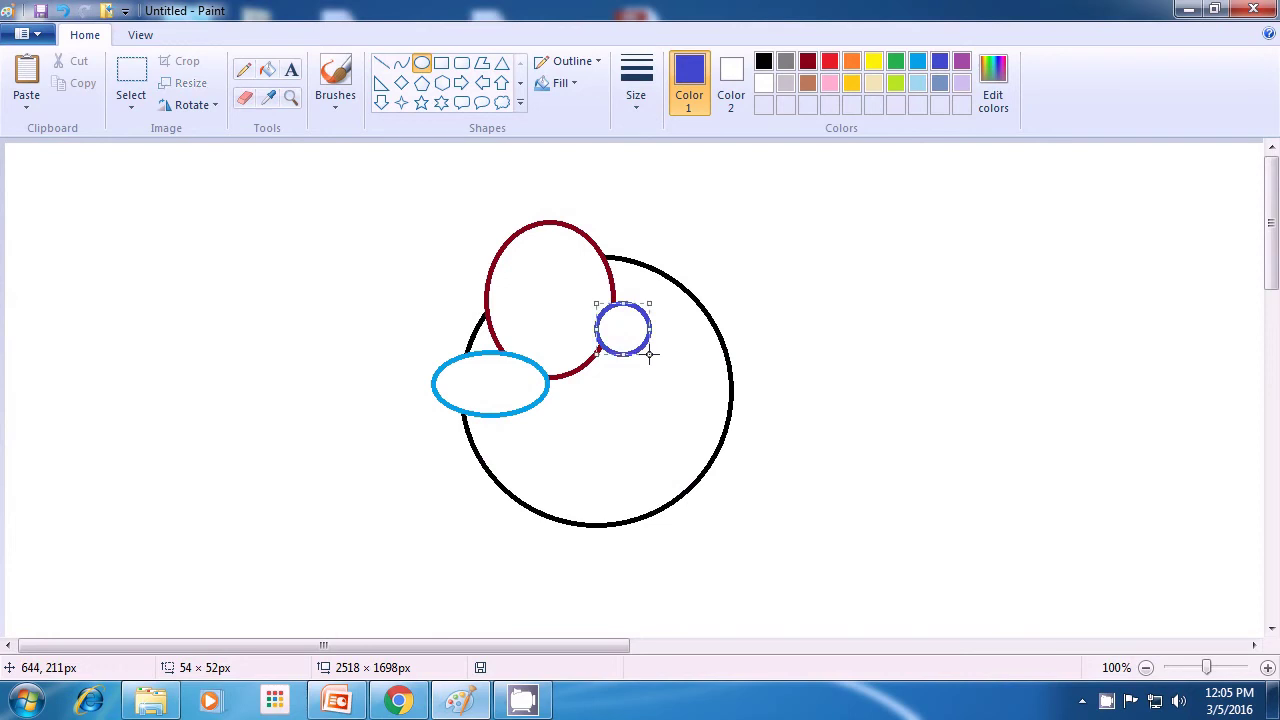
{"action": "left_click", "coordinate": [780, 331]}
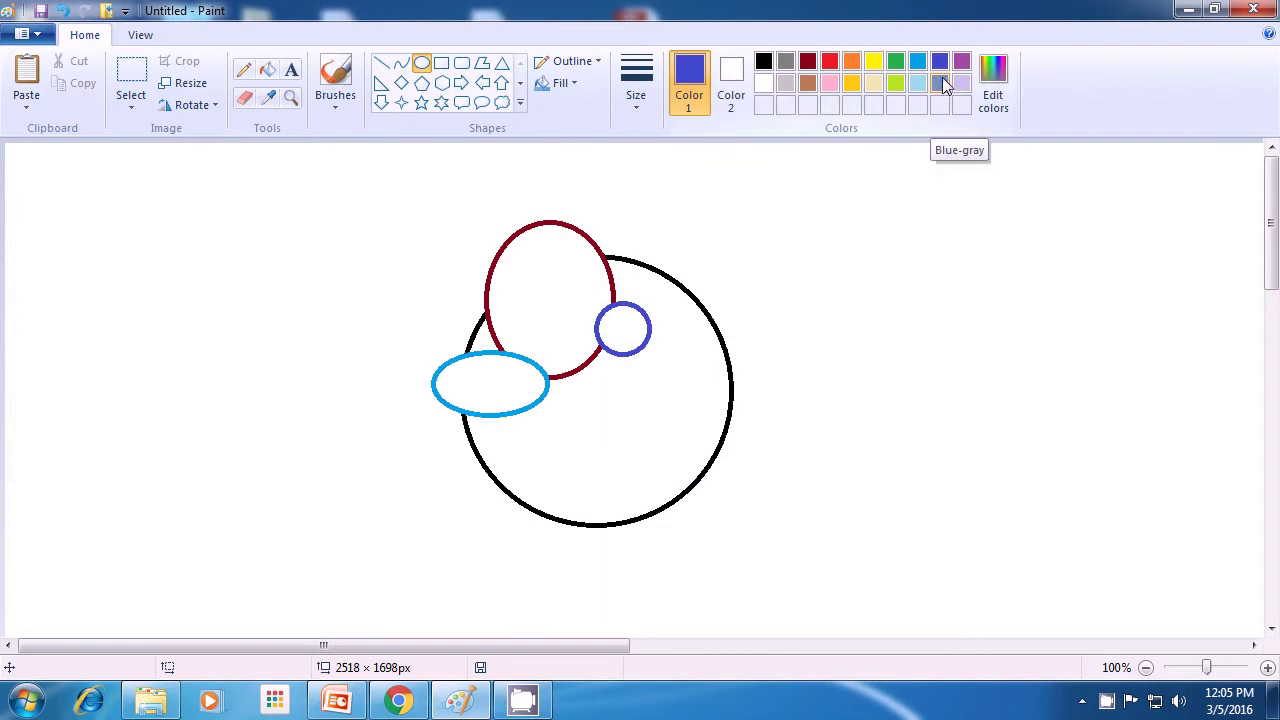
- Draw a narrow vertical purple ellipse about 47 × 225 px from inside the dark red oval down past the black circle's bottom edge
{"action": "left_click", "coordinate": [961, 64]}
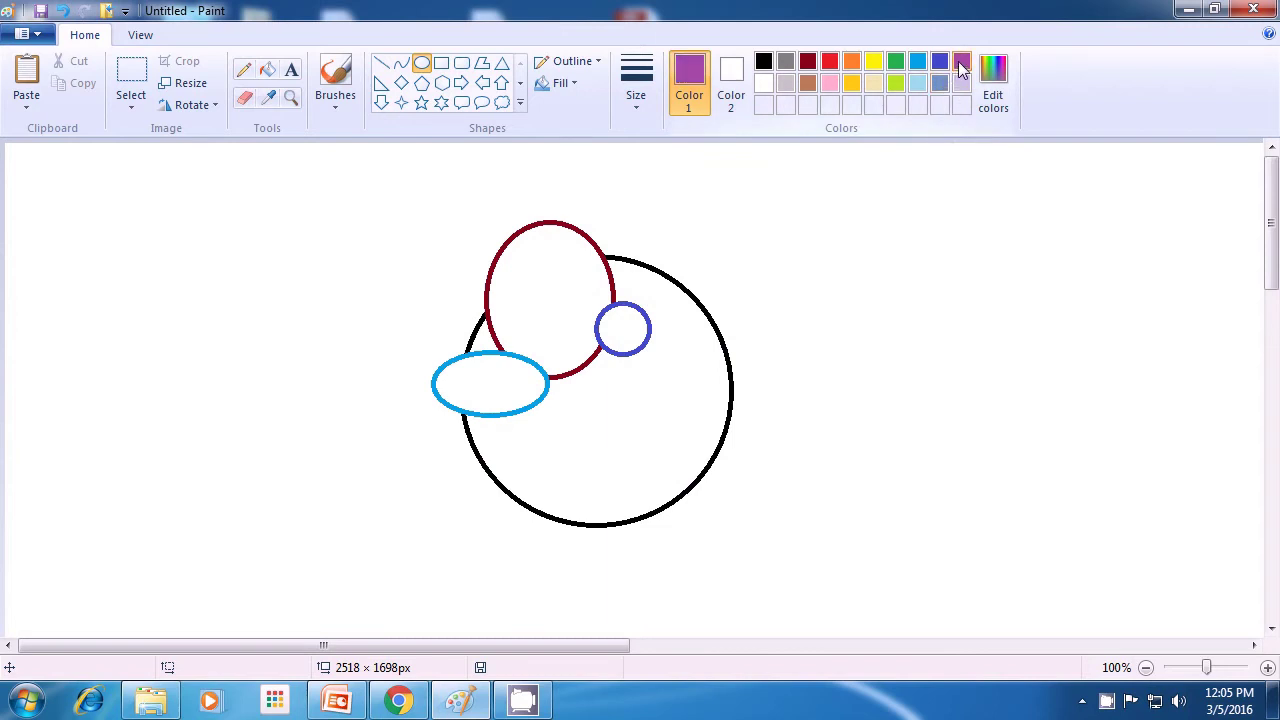
{"action": "mouse_move", "coordinate": [578, 525]}
{"action": "left_mouse_down"}
{"action": "mouse_move", "coordinate": [544, 313]}
{"action": "mouse_move", "coordinate": [590, 537]}
{"action": "left_mouse_up"}
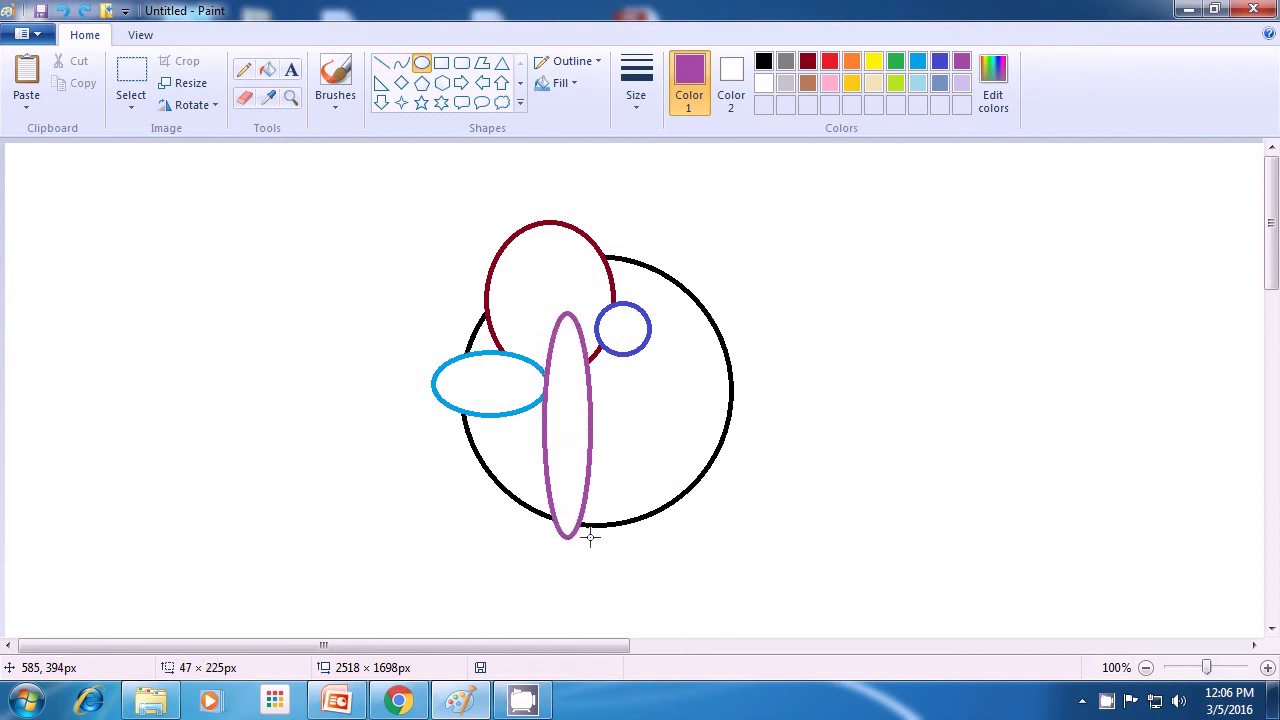
{"action": "left_click_drag", "start_coordinate": [590, 537], "coordinate": [590, 537]}
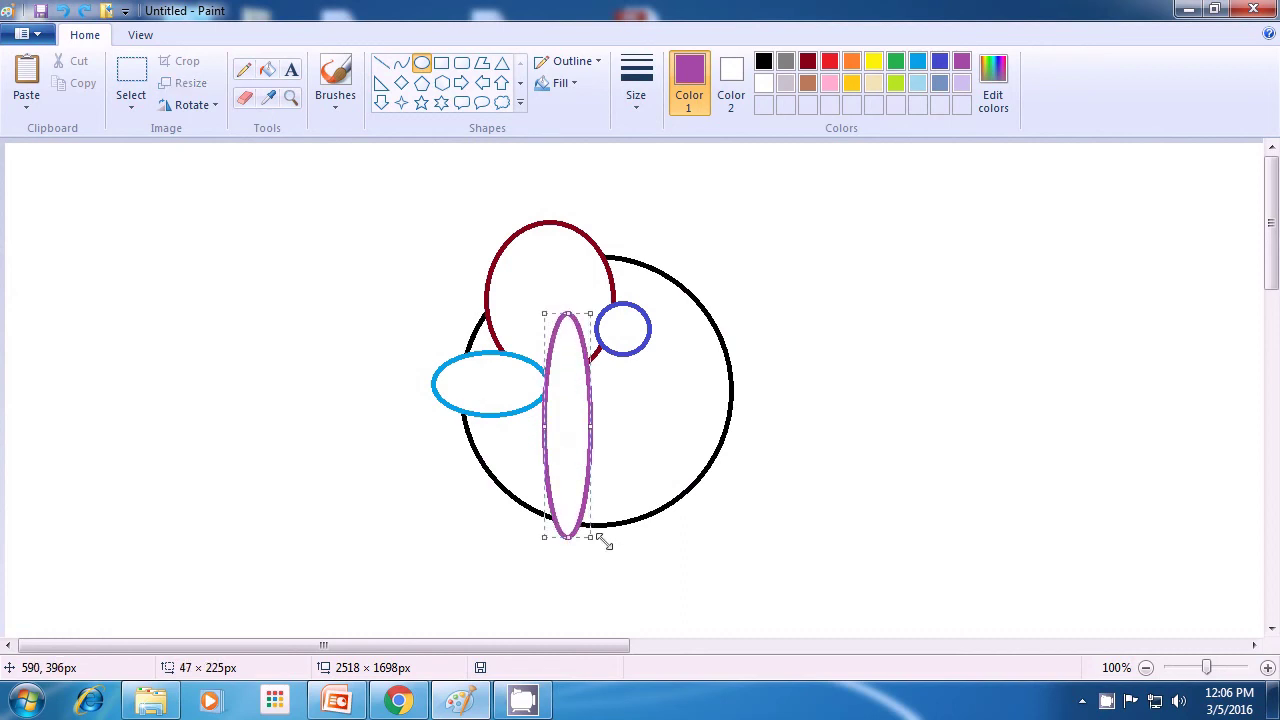
{"action": "left_click", "coordinate": [712, 547]}
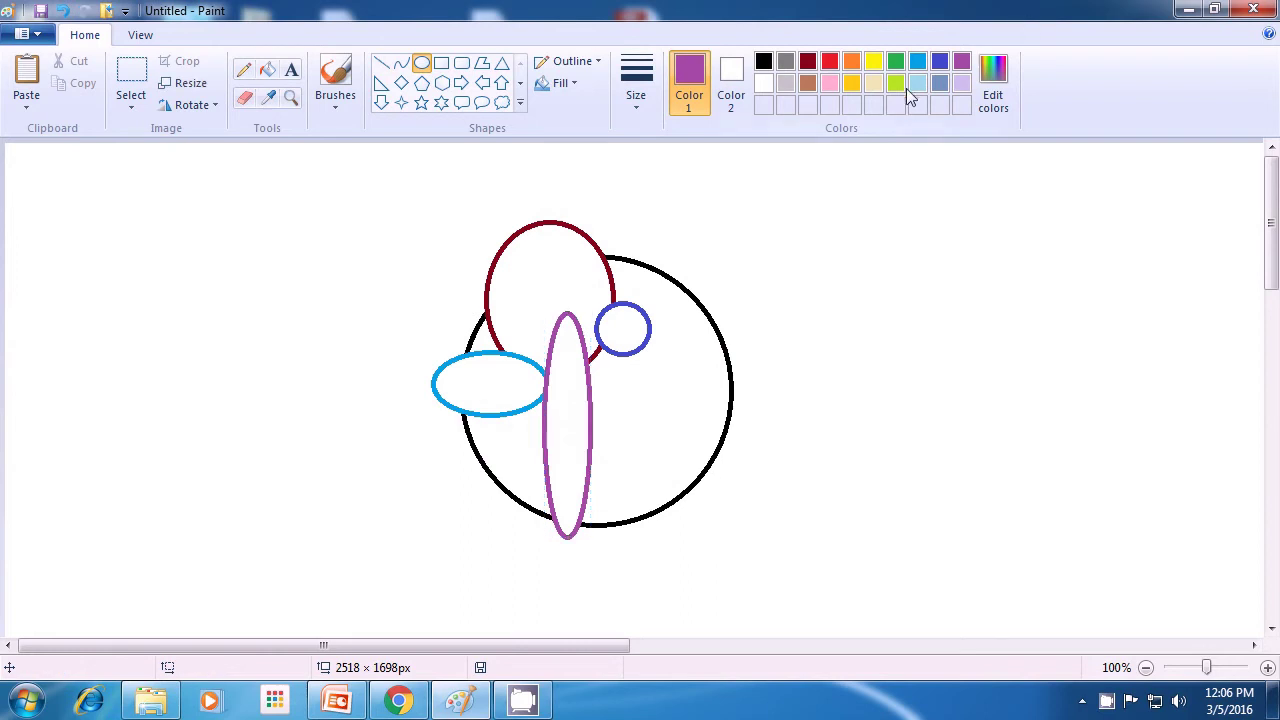
- Draw a small upright lime oval on the black circle's upper-right edge, above the indigo circle
{"action": "left_click", "coordinate": [898, 84]}
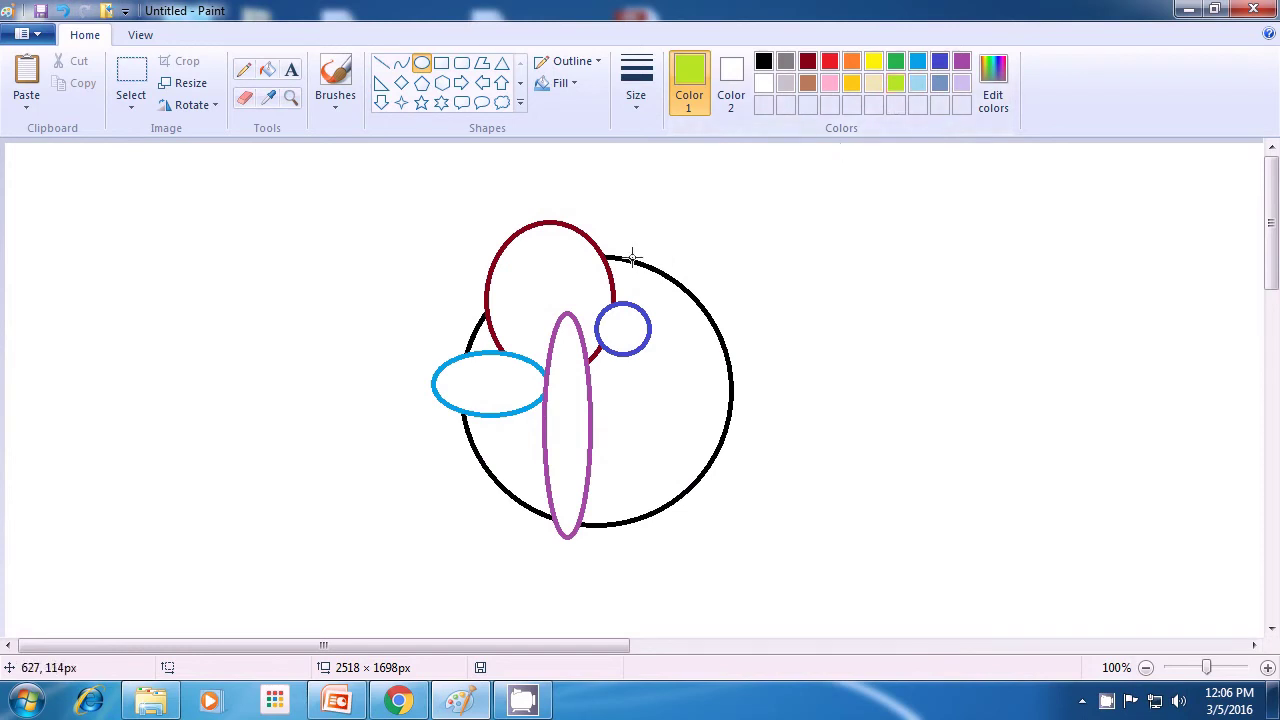
{"action": "left_click_drag", "start_coordinate": [644, 244], "coordinate": [676, 298]}
{"action": "left_click", "coordinate": [825, 275]}
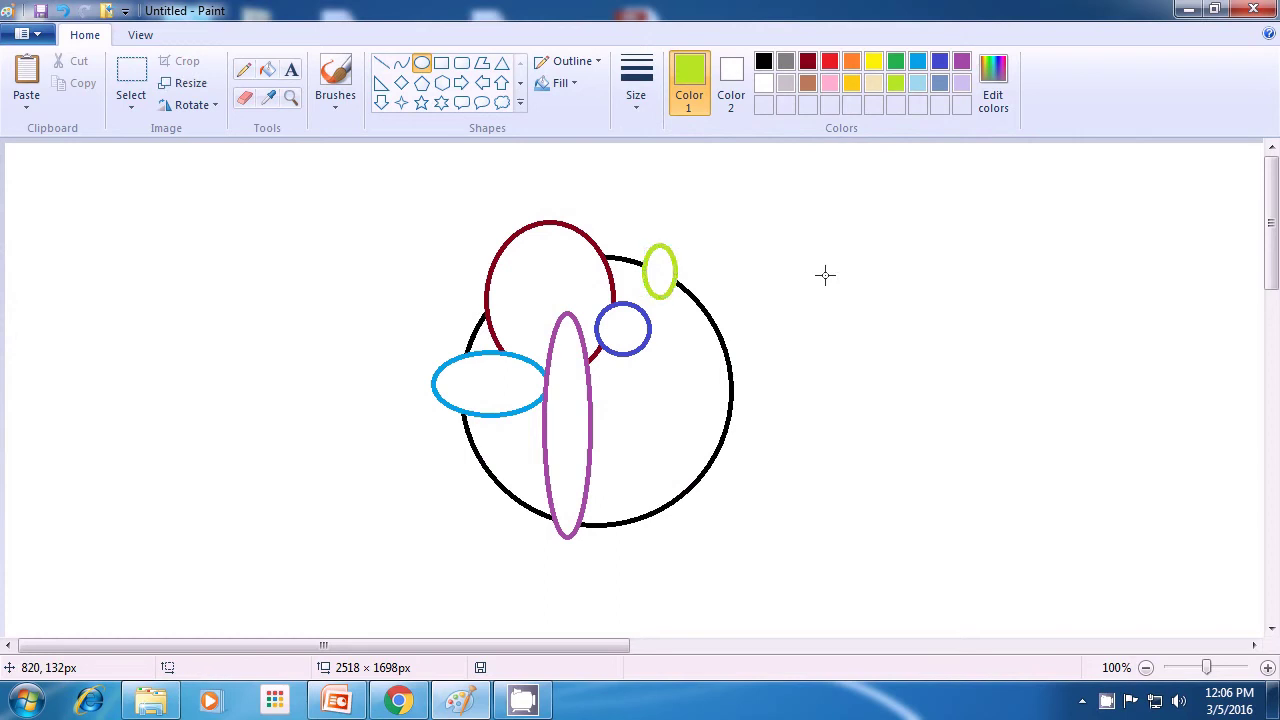
- Draw a flat blue-gray ellipse about 130 × 43 px across the black circle's right edge, below the lime oval
{"action": "left_click", "coordinate": [941, 82]}
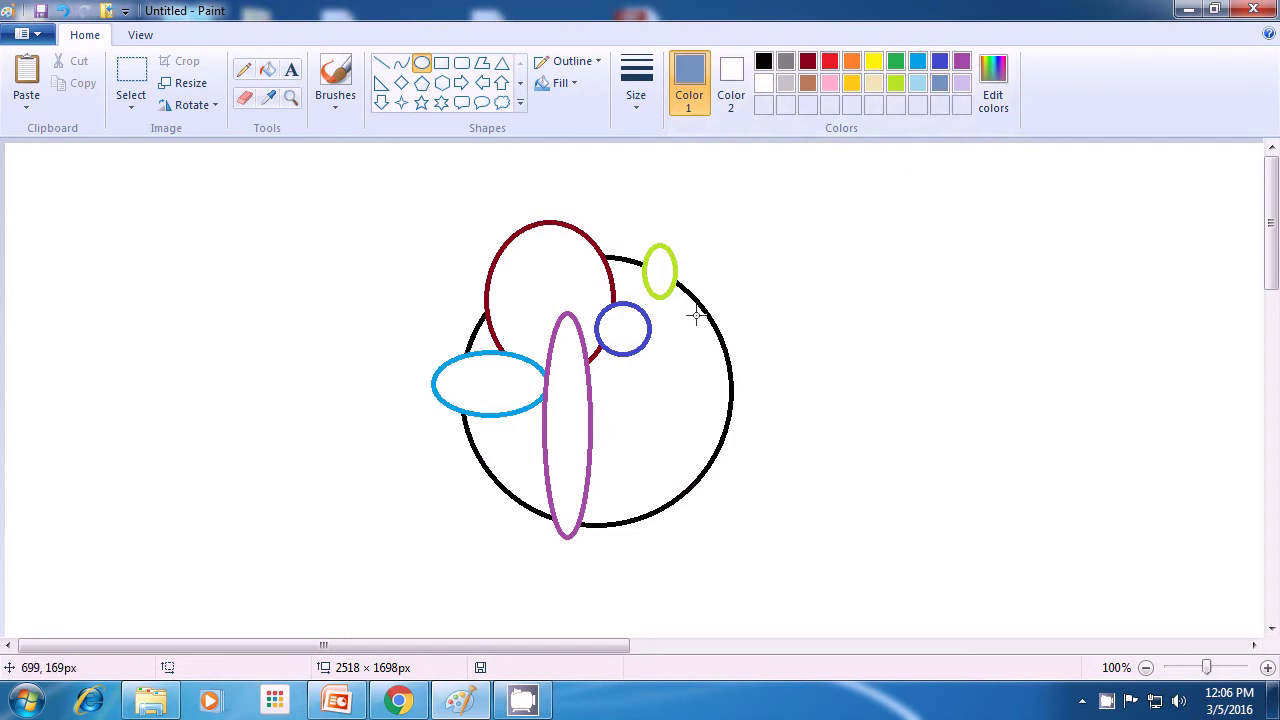
{"action": "left_click_drag", "start_coordinate": [681, 315], "coordinate": [811, 357]}
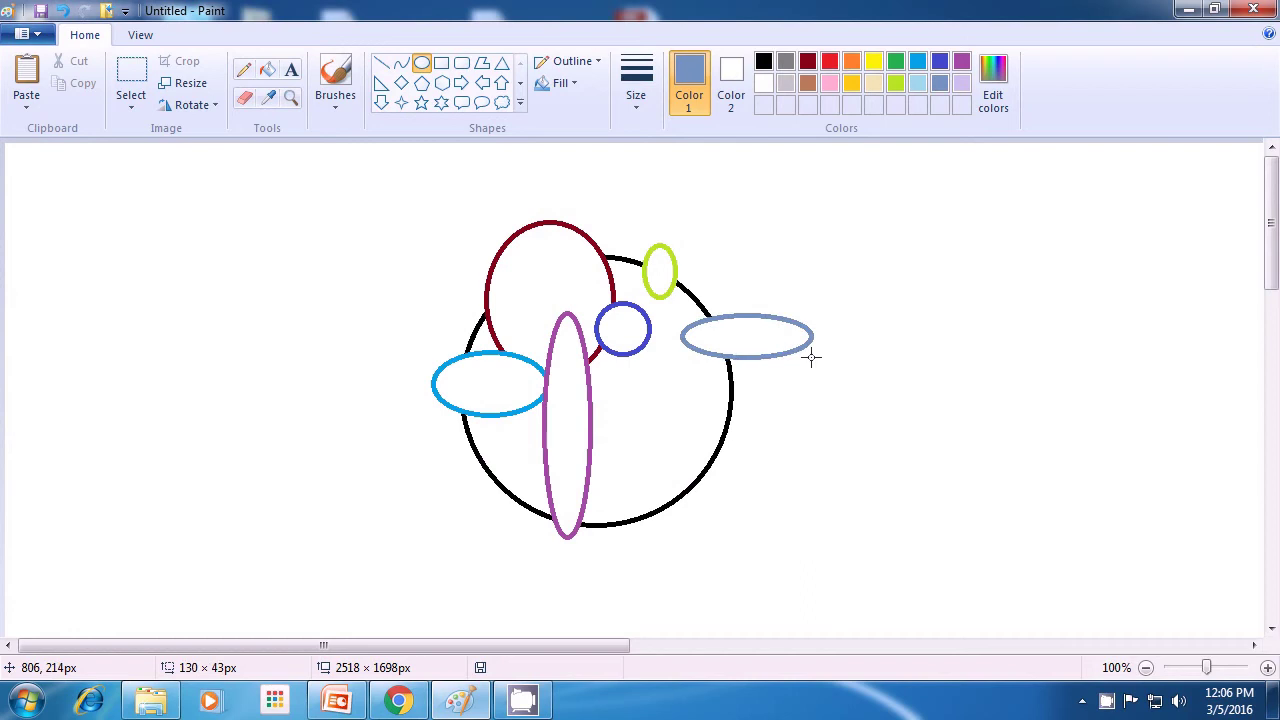
{"action": "left_click_drag", "start_coordinate": [811, 357], "coordinate": [811, 357]}
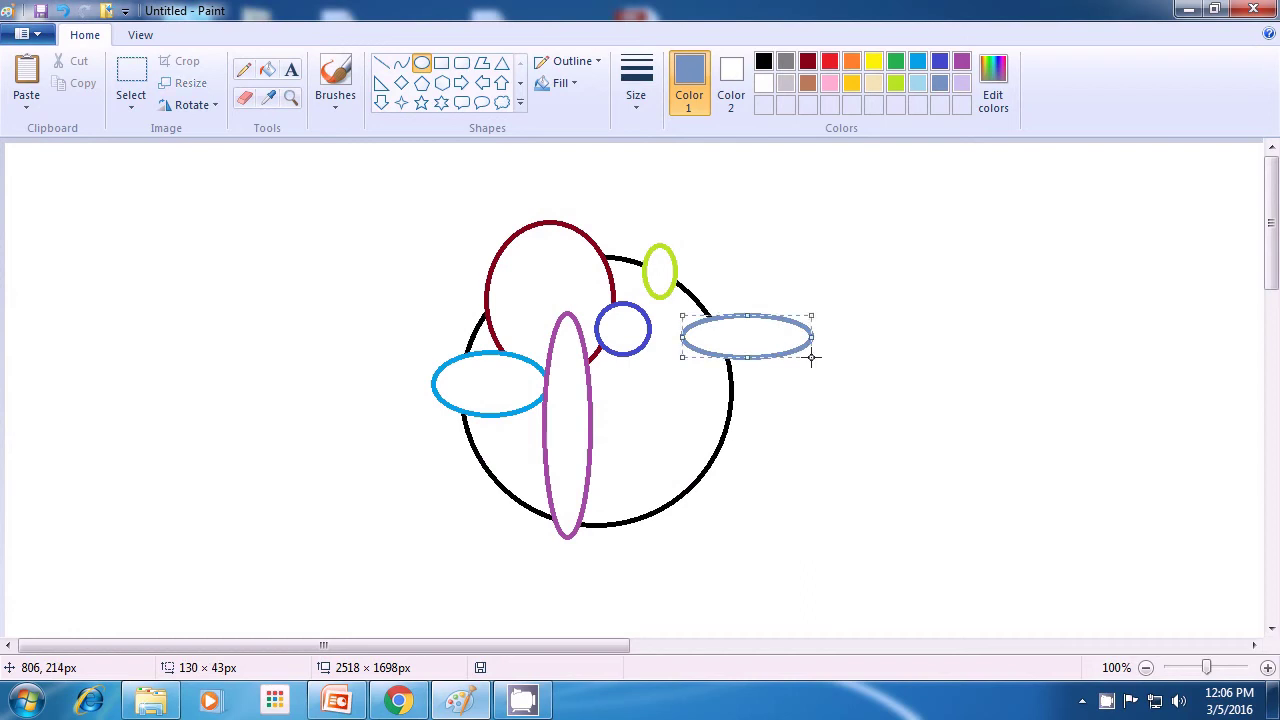
{"action": "left_click", "coordinate": [924, 374]}
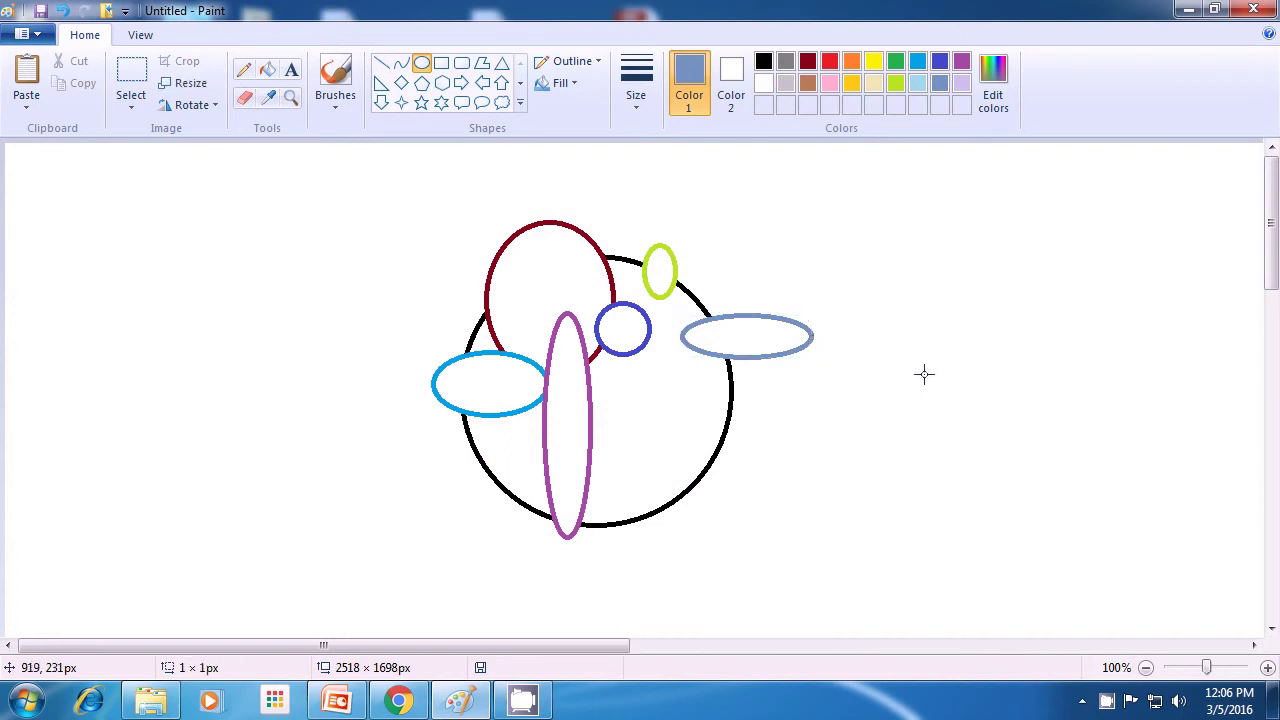
- Draw a red oval about 109 × 133 px overlapping the black circle's lower-right edge
{"action": "left_click", "coordinate": [829, 61]}
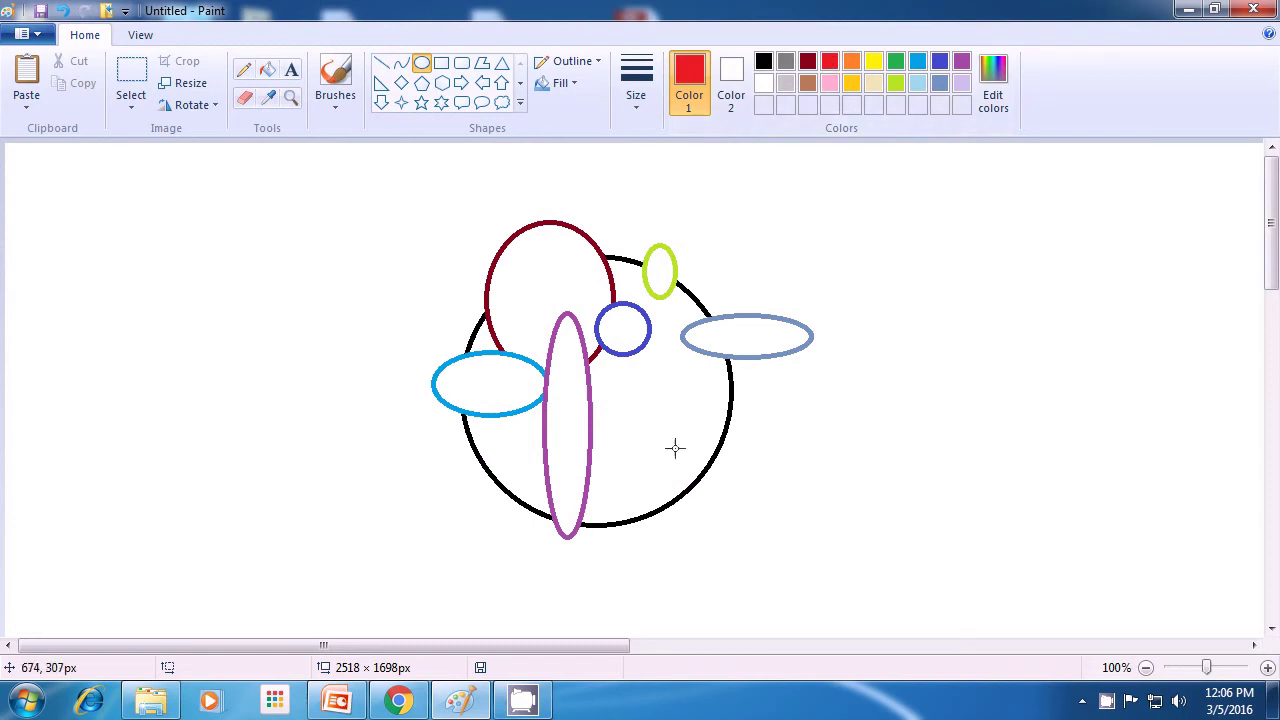
{"action": "left_click_drag", "start_coordinate": [642, 421], "coordinate": [750, 553]}
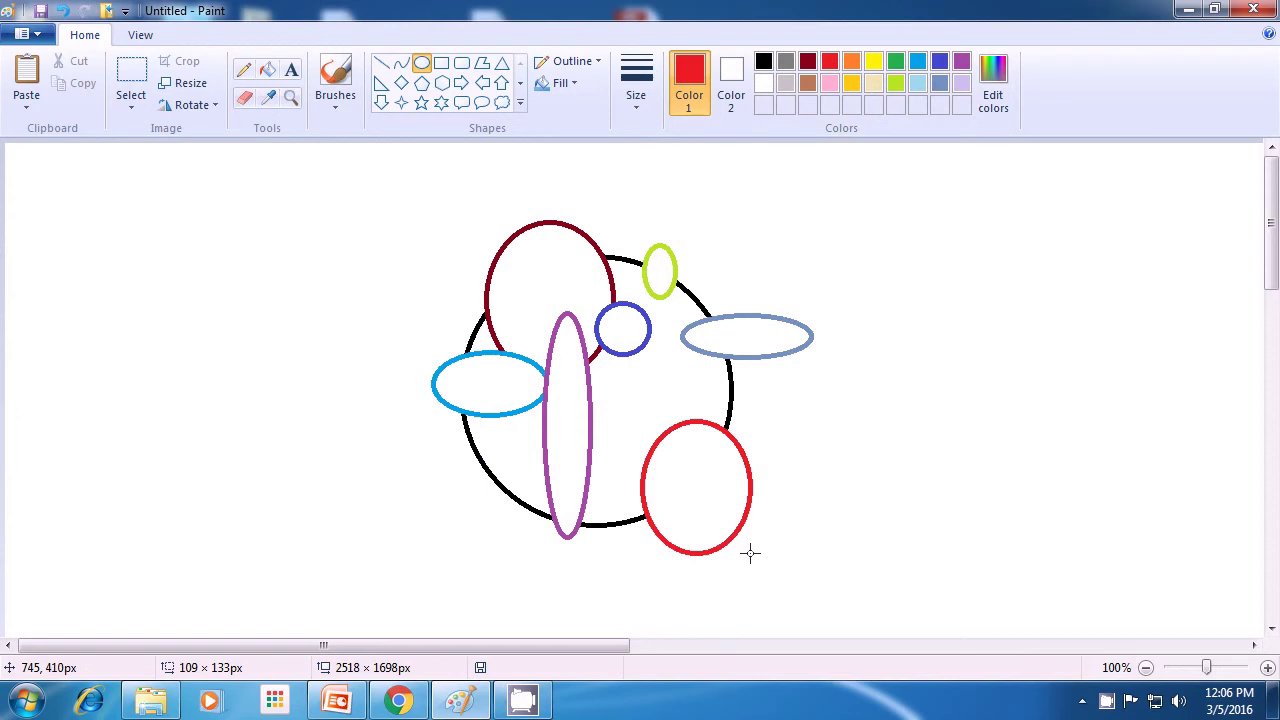
{"action": "left_click_drag", "start_coordinate": [750, 553], "coordinate": [750, 553]}
{"action": "left_click", "coordinate": [866, 487]}
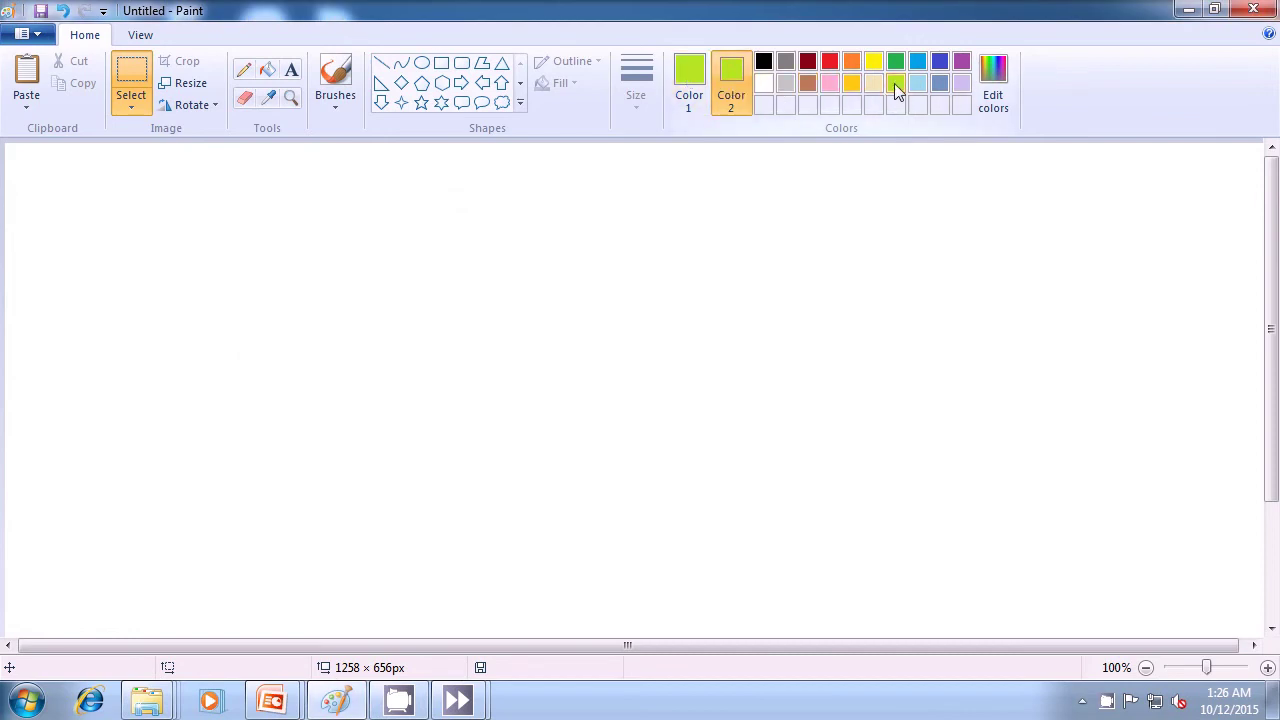
- Draw a large upright oval with solid lime fill and lime outline in the middle of the blank canvas
{"action": "left_click", "coordinate": [421, 63]}
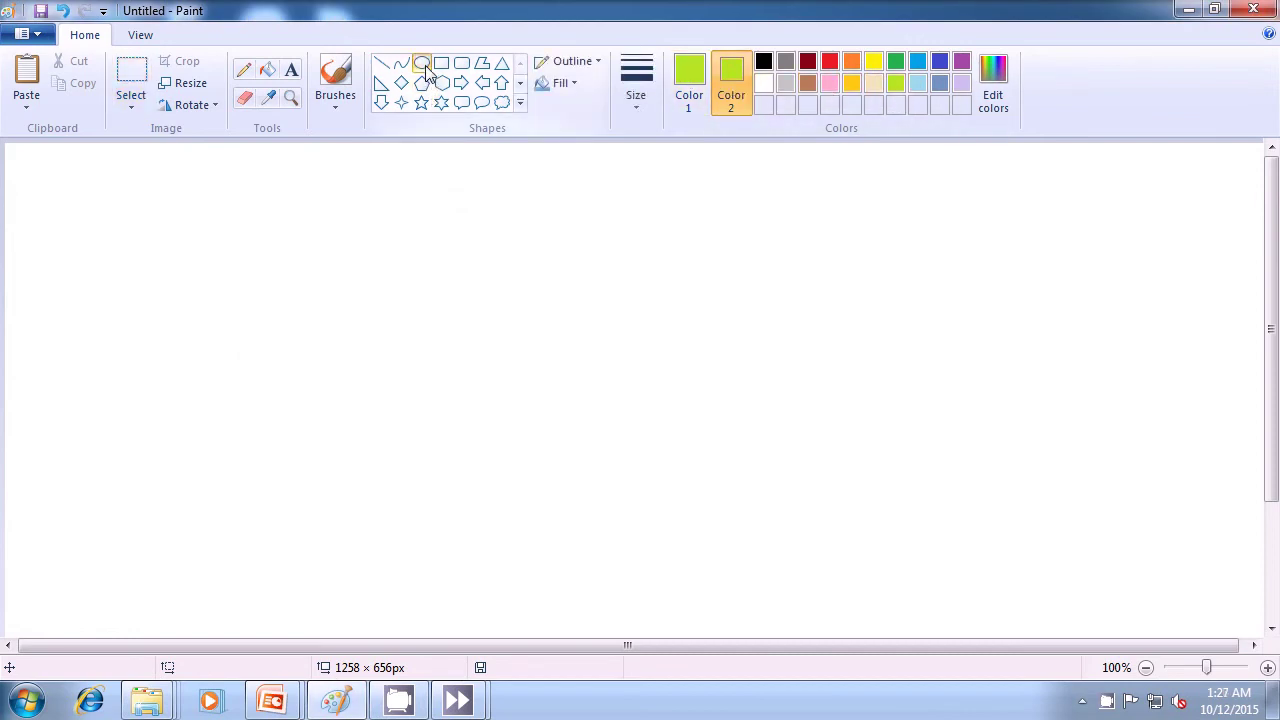
{"action": "left_click", "coordinate": [561, 85]}
{"action": "left_click", "coordinate": [565, 133]}
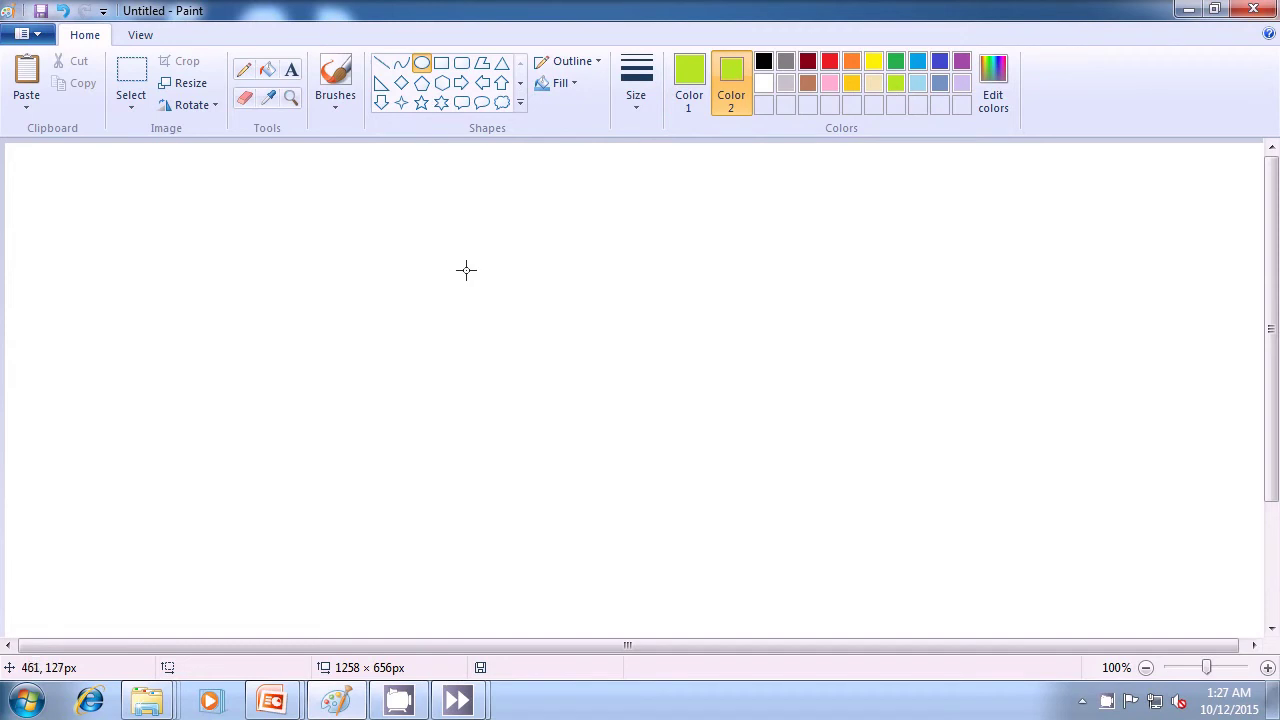
{"action": "left_click_drag", "start_coordinate": [504, 280], "coordinate": [751, 581]}
{"action": "left_click", "coordinate": [860, 466]}
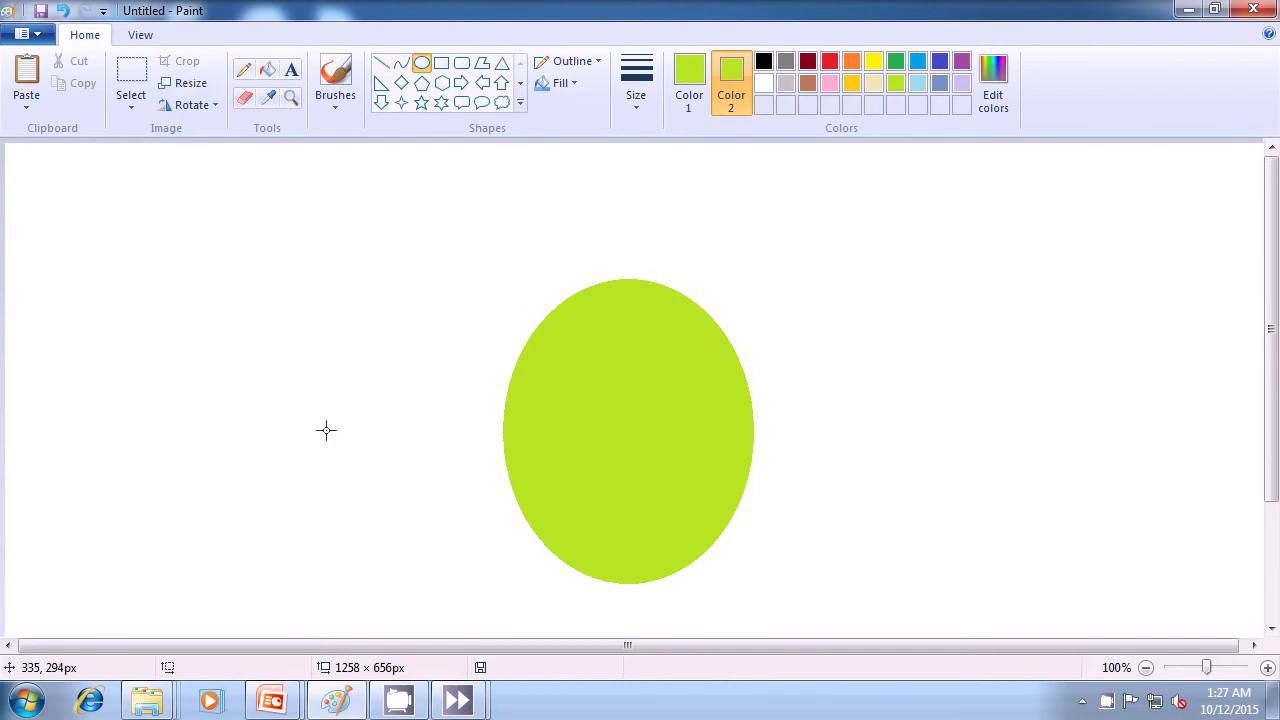
- Draw a flat ellipse about 303 × 68 px, with both outline and solid fill in indigo, over the top of the lime oval
{"action": "left_click", "coordinate": [680, 81]}
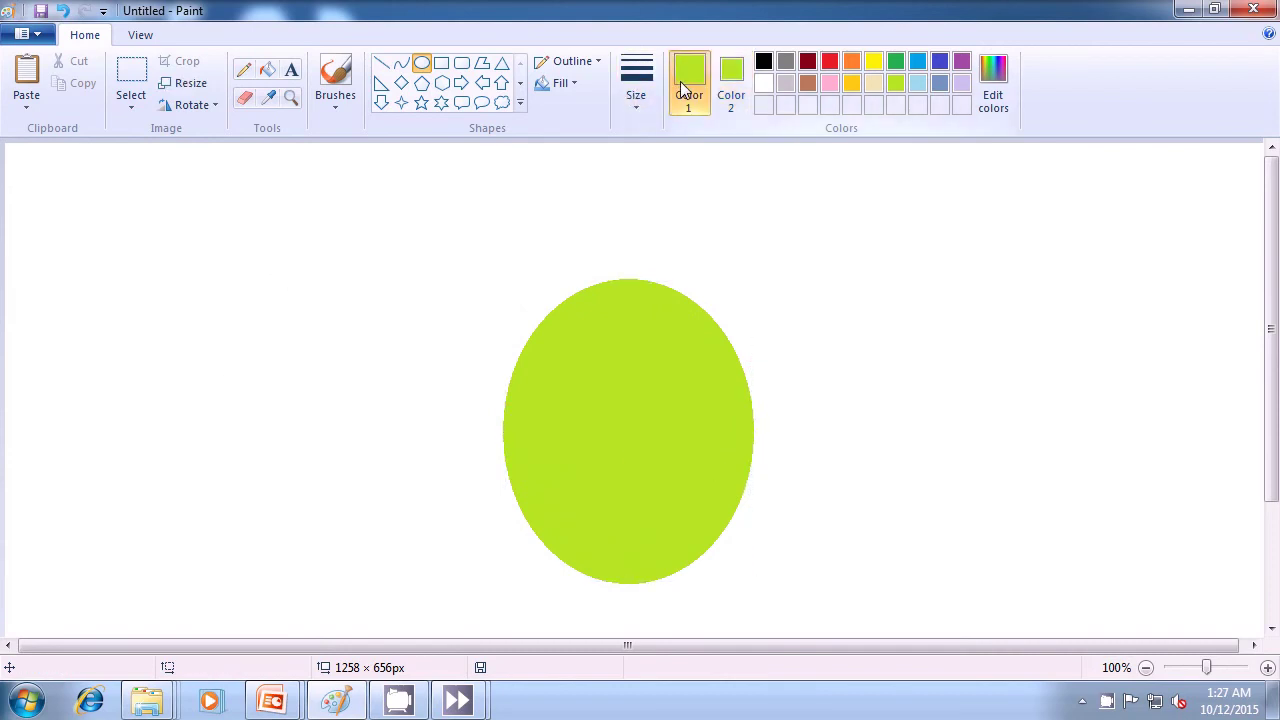
{"action": "left_click", "coordinate": [942, 64]}
{"action": "left_click", "coordinate": [733, 90]}
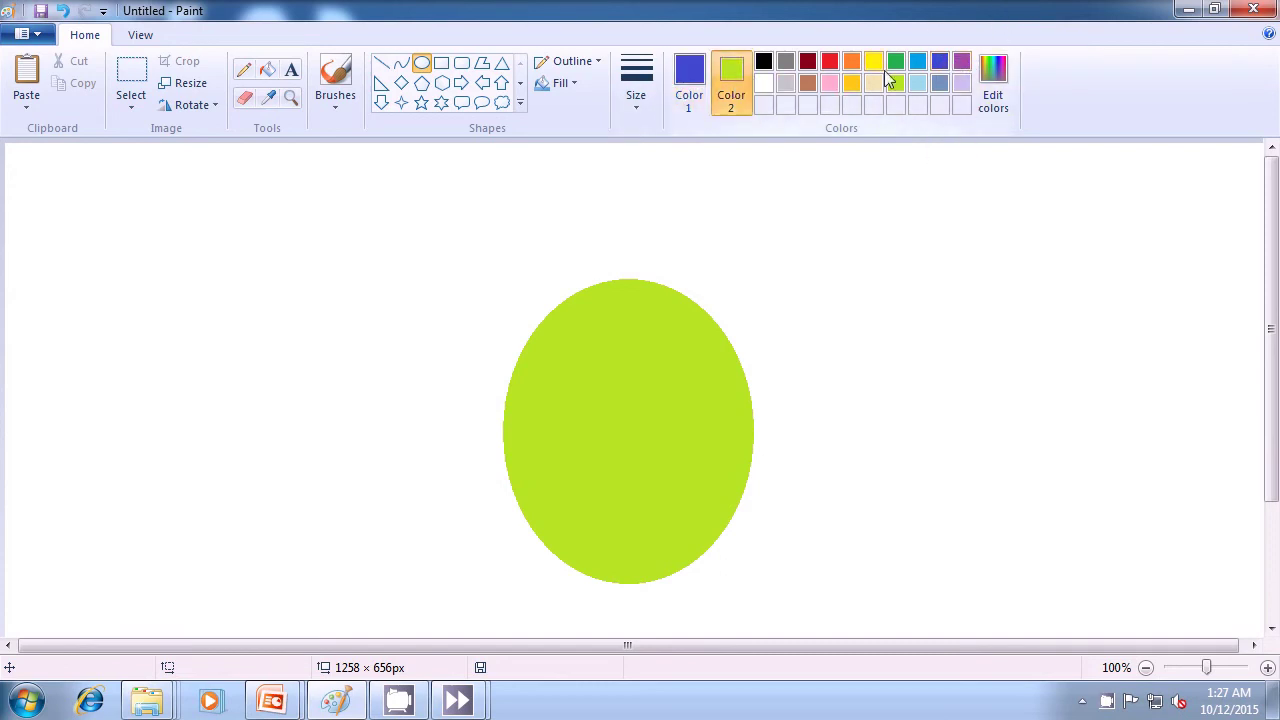
{"action": "left_click", "coordinate": [942, 63]}
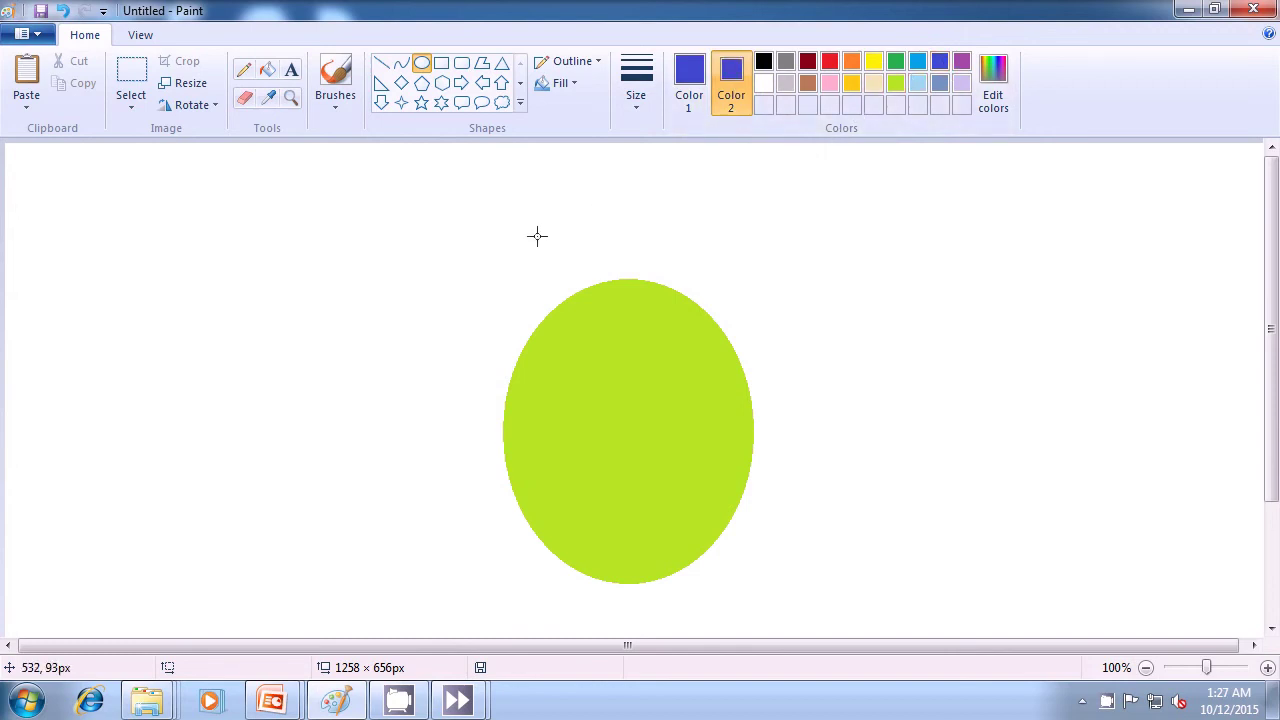
{"action": "left_click_drag", "start_coordinate": [514, 231], "coordinate": [817, 300]}
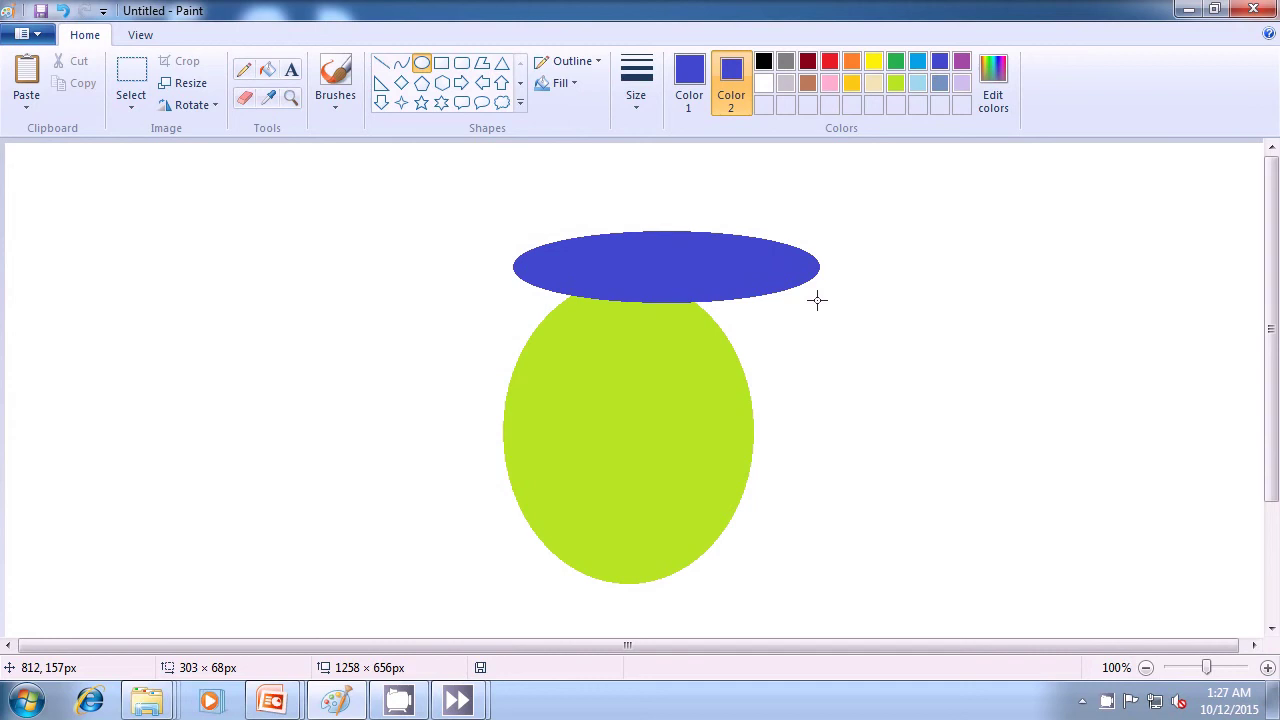
{"action": "left_click_drag", "start_coordinate": [817, 300], "coordinate": [817, 300]}
{"action": "left_click", "coordinate": [919, 314]}
- Draw a narrow upright ellipse with gold outline and gold fill inside the lower-left part of the lime oval
{"action": "left_click", "coordinate": [851, 83]}
{"action": "left_click", "coordinate": [688, 82]}
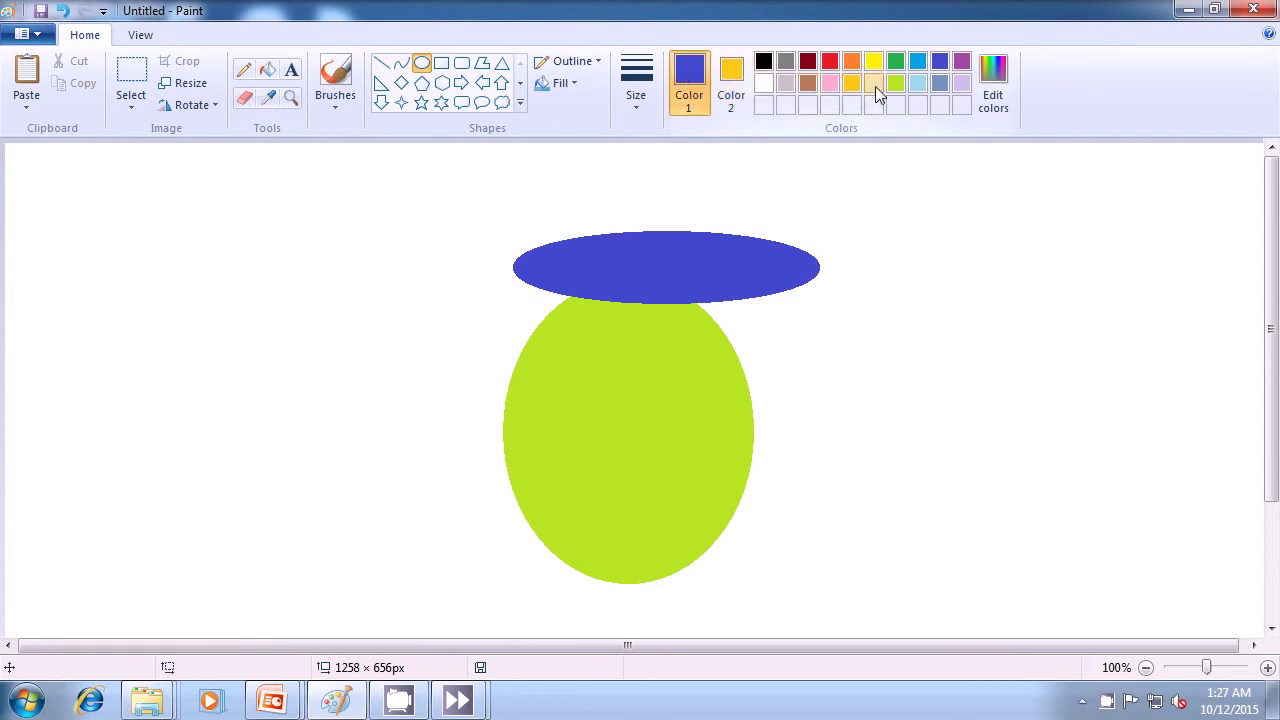
{"action": "left_click", "coordinate": [875, 86]}
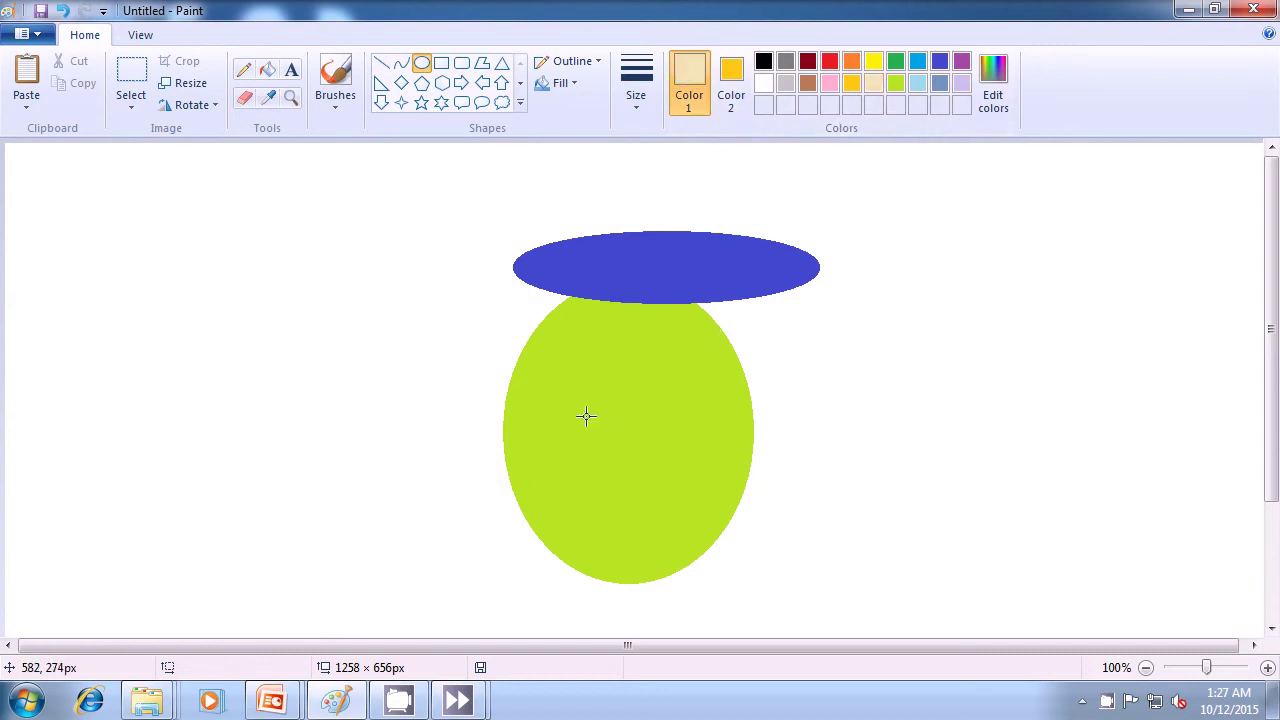
{"action": "left_click", "coordinate": [850, 84]}
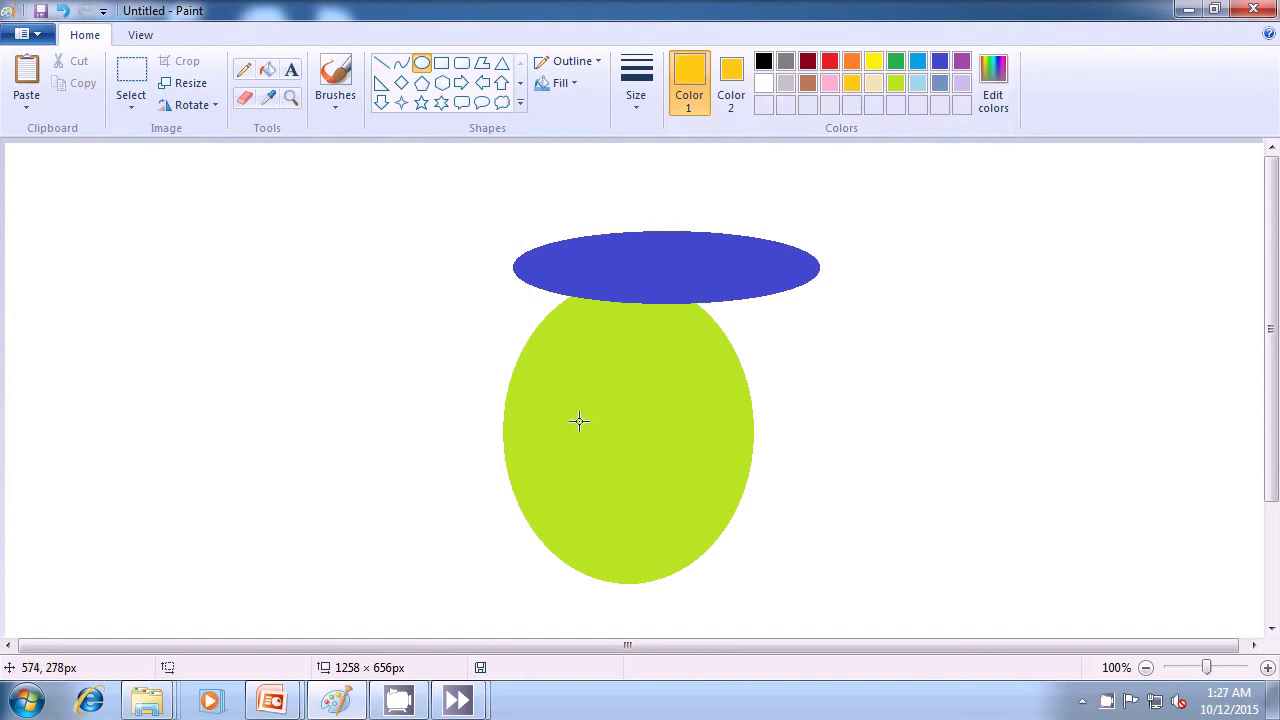
{"action": "left_click_drag", "start_coordinate": [575, 426], "coordinate": [603, 531]}
{"action": "left_click", "coordinate": [811, 443]}
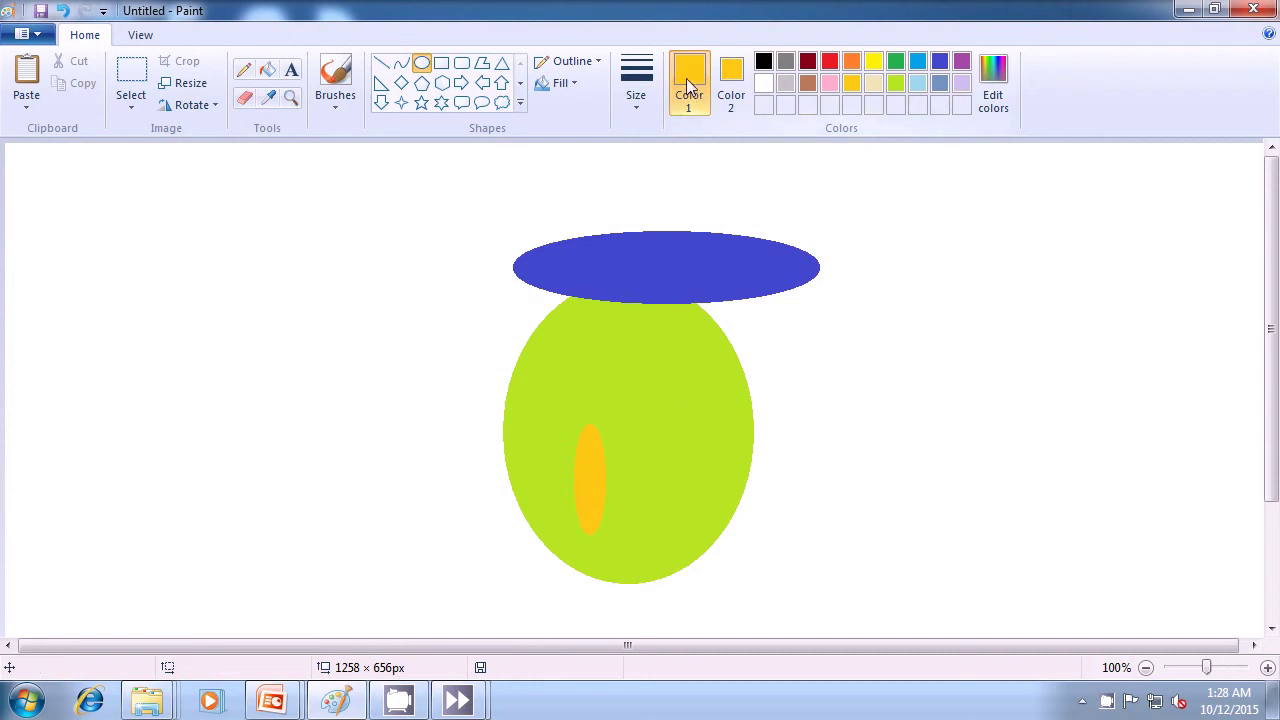
- Draw a small flat ellipse with black outline and black fill near the lower-right edge inside the lime oval
{"action": "left_click", "coordinate": [764, 63]}
{"action": "left_click", "coordinate": [730, 85]}
{"action": "left_click", "coordinate": [763, 63]}
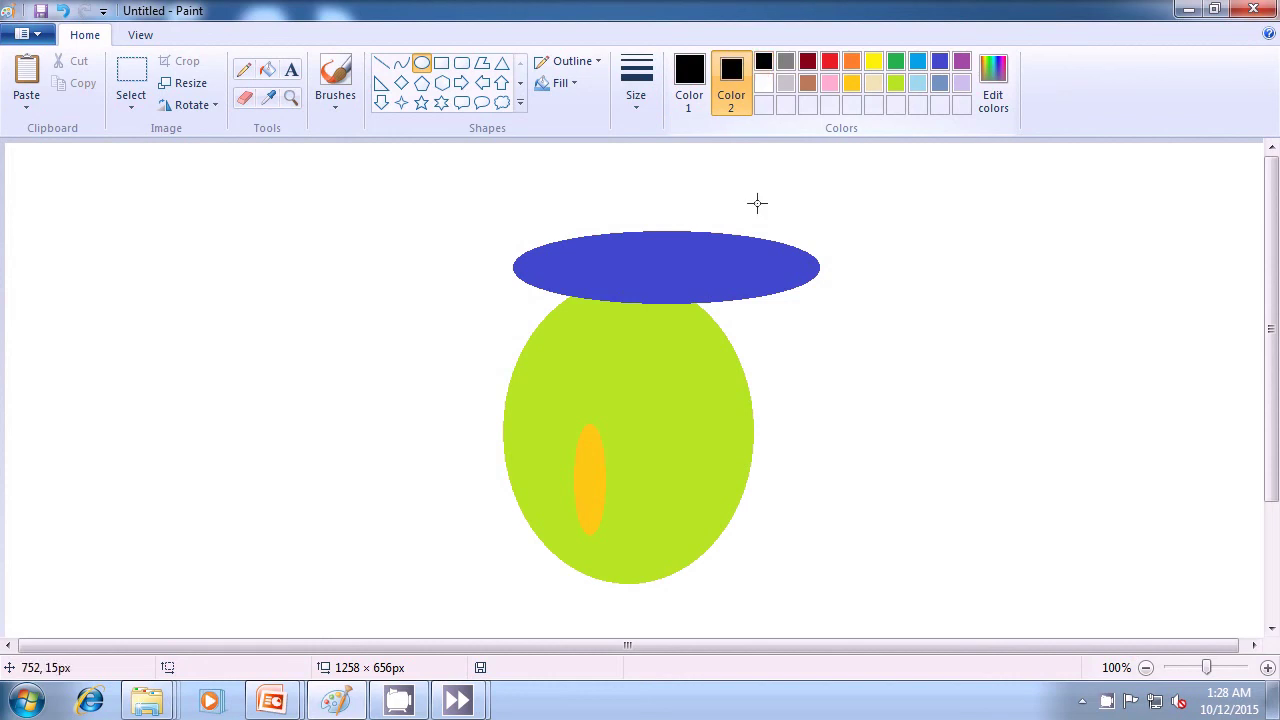
{"action": "left_click_drag", "start_coordinate": [637, 533], "coordinate": [688, 540]}
{"action": "left_click", "coordinate": [811, 532]}
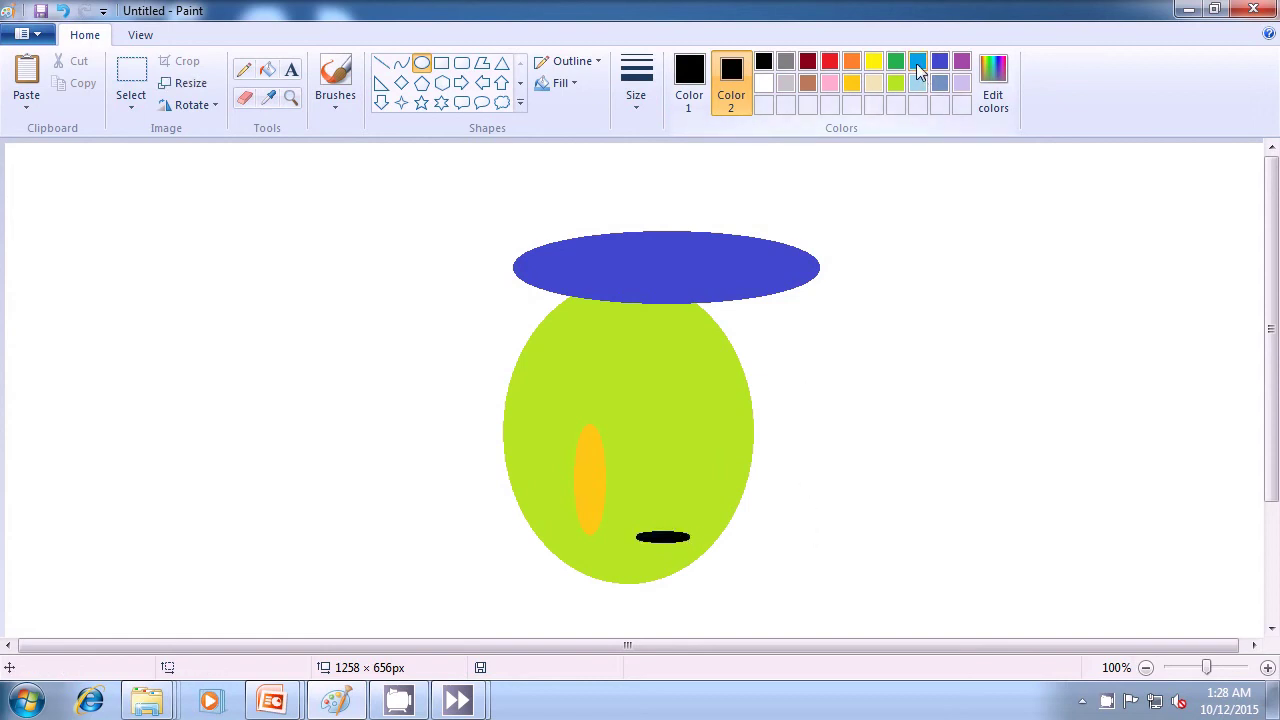
- Draw a turquoise-blue ellipse about 157 × 73 px, outline and fill alike, across the lime oval's upper-right edge
{"action": "left_click", "coordinate": [918, 66]}
{"action": "left_click", "coordinate": [689, 80]}
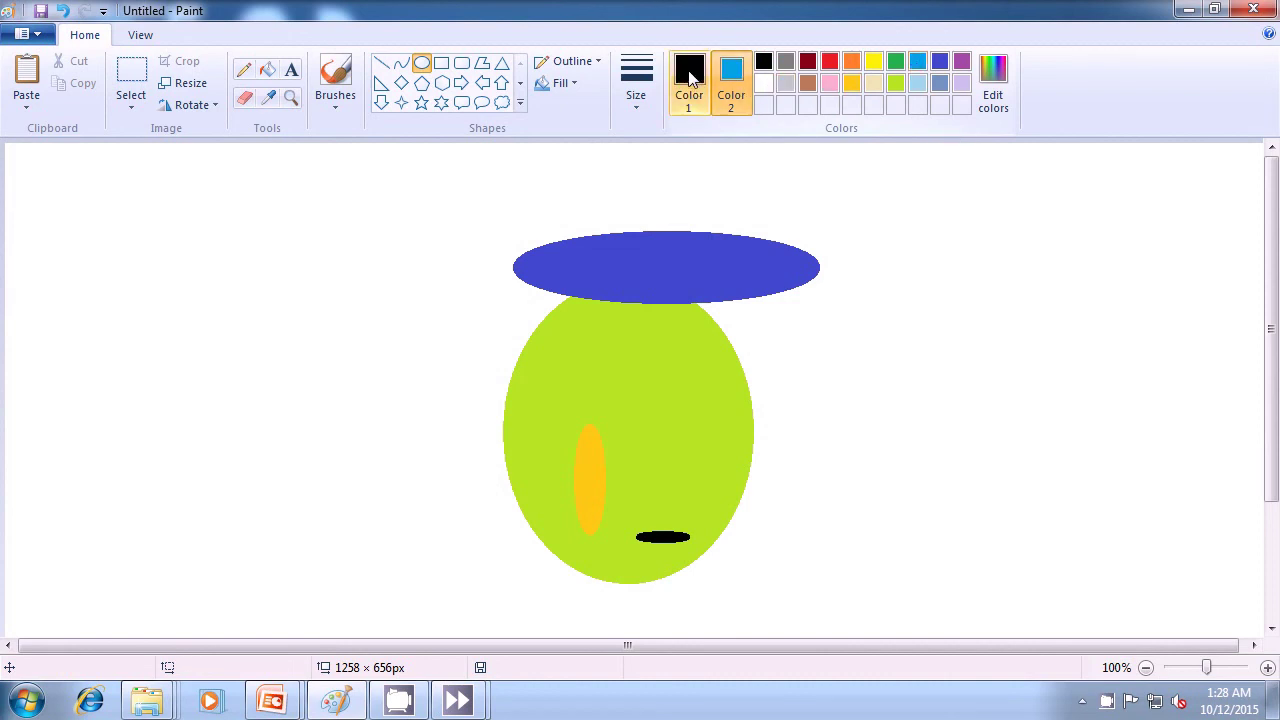
{"action": "left_click", "coordinate": [918, 64]}
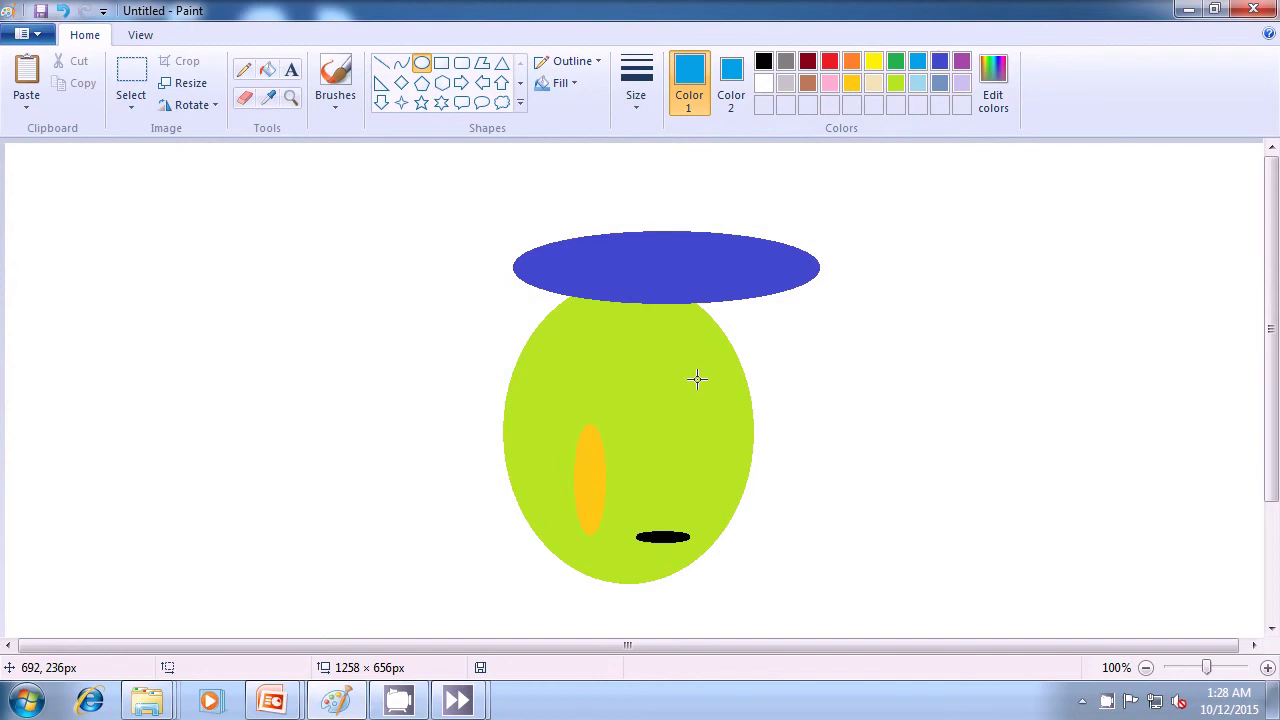
{"action": "mouse_move", "coordinate": [694, 360]}
{"action": "left_mouse_down"}
{"action": "mouse_move", "coordinate": [709, 382]}
{"action": "mouse_move", "coordinate": [862, 425]}
{"action": "mouse_move", "coordinate": [849, 431]}
{"action": "left_mouse_up"}
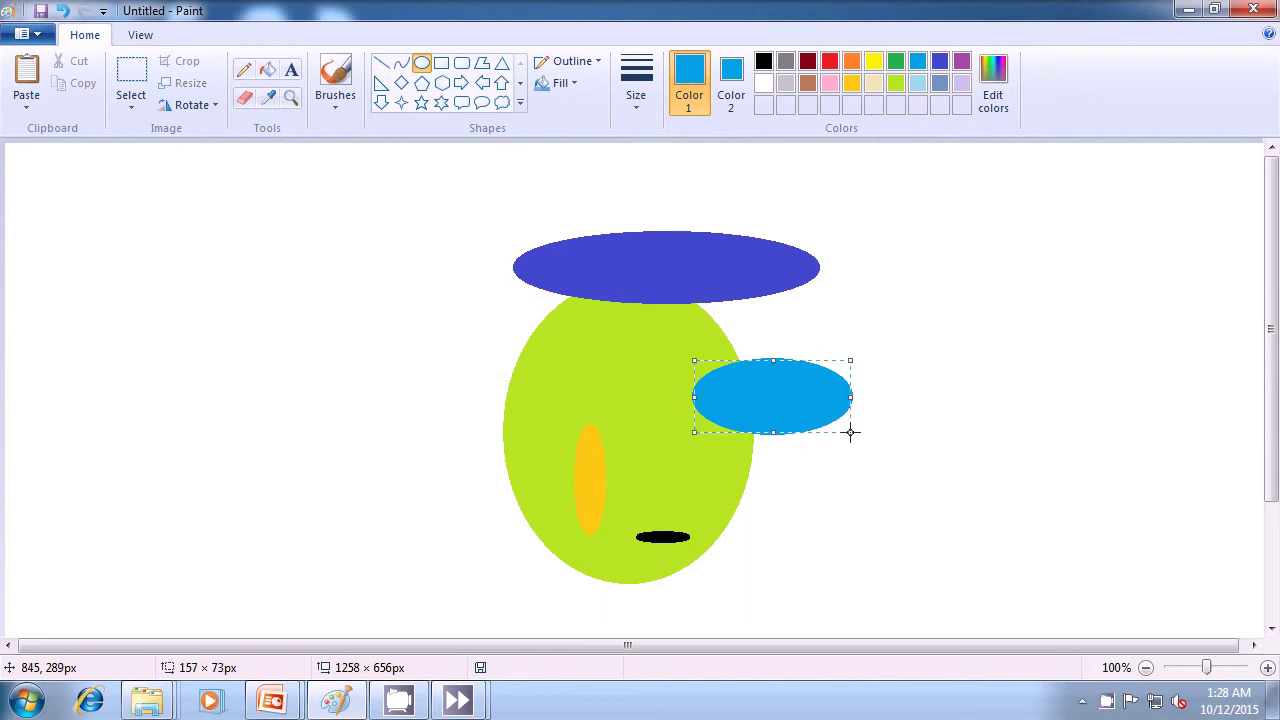
{"action": "left_click", "coordinate": [951, 392]}
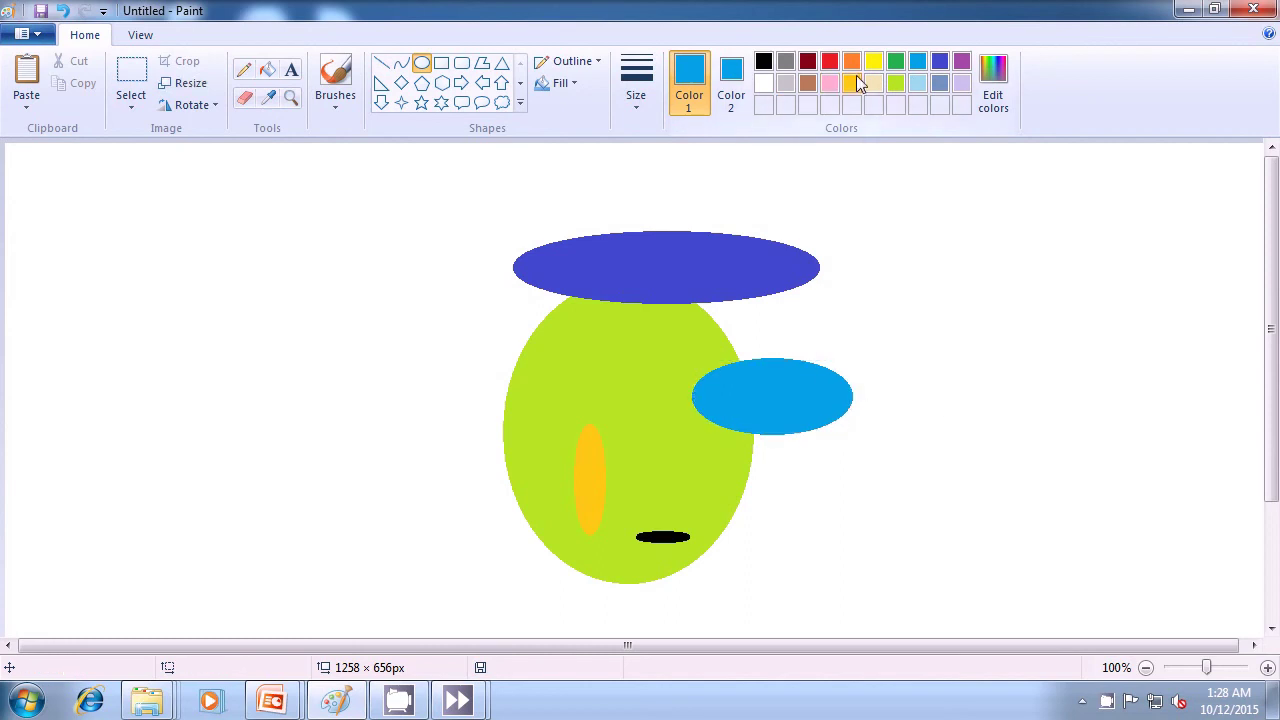
- Draw a narrow upright ellipse with gold outline and fill, overlapping the blue ellipse's lower-left edge inside the lime oval
{"action": "left_click", "coordinate": [851, 82]}
{"action": "left_click", "coordinate": [737, 80]}
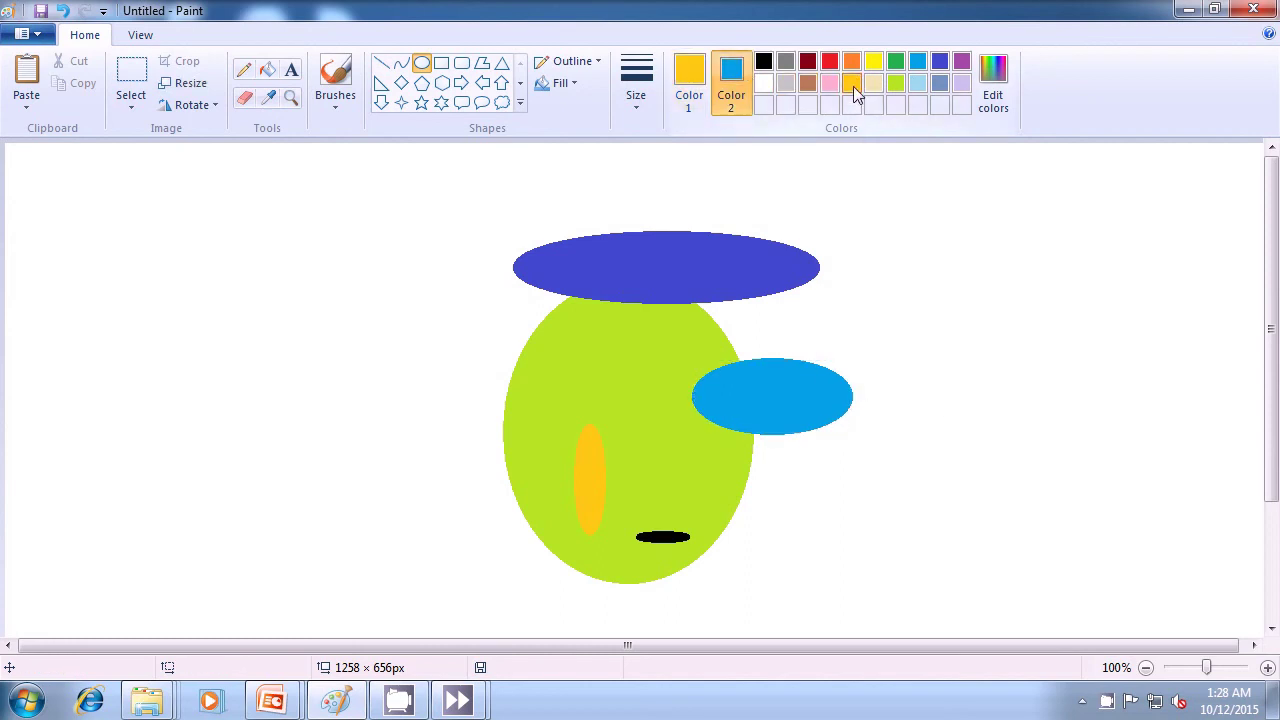
{"action": "left_click", "coordinate": [851, 82]}
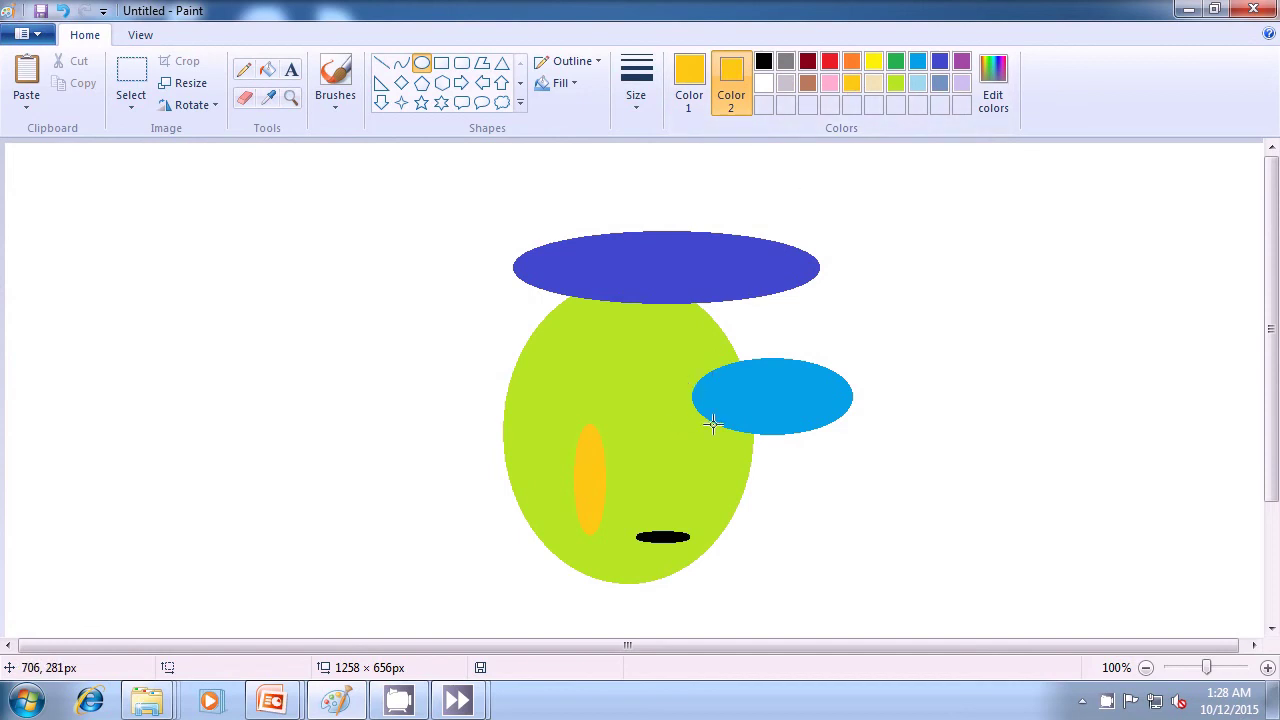
{"action": "mouse_move", "coordinate": [708, 405]}
{"action": "left_mouse_down"}
{"action": "mouse_move", "coordinate": [709, 462]}
{"action": "mouse_move", "coordinate": [686, 480]}
{"action": "left_mouse_up"}
{"action": "left_click", "coordinate": [858, 502]}
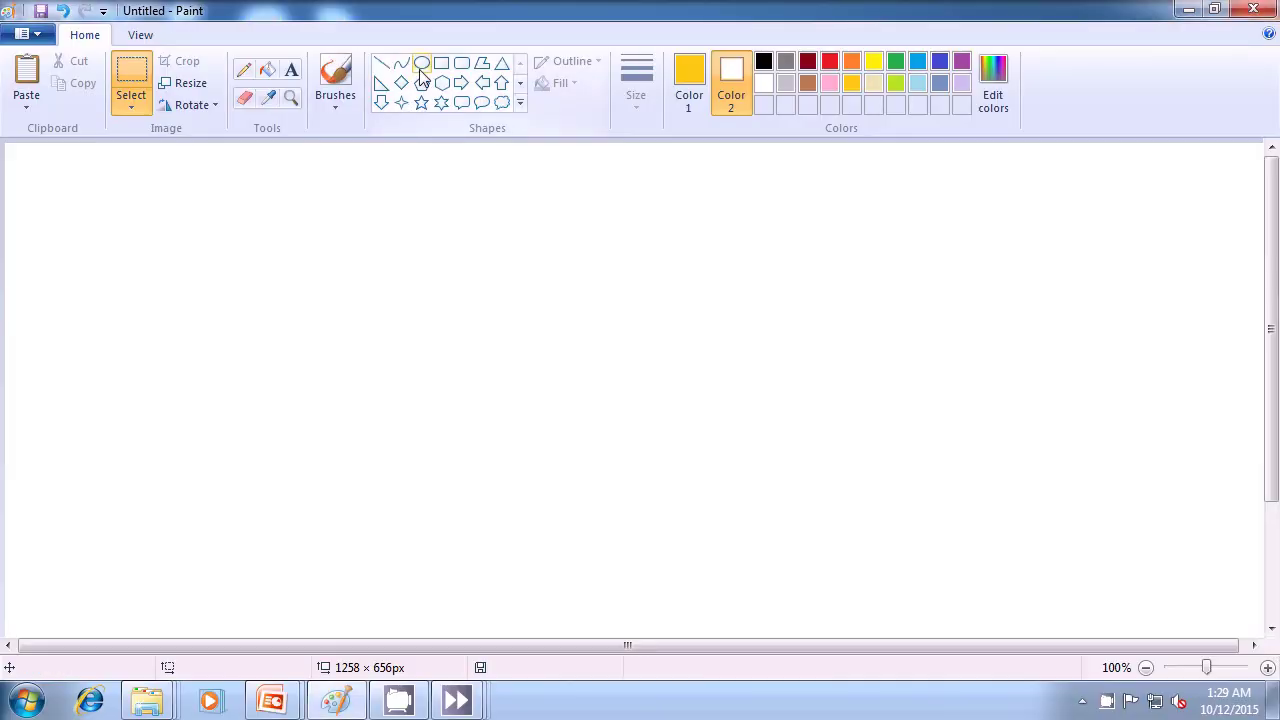
- Draw a large, nearly round oval with black outline and solid black fill in the middle of the blank canvas
{"action": "left_click", "coordinate": [421, 66]}
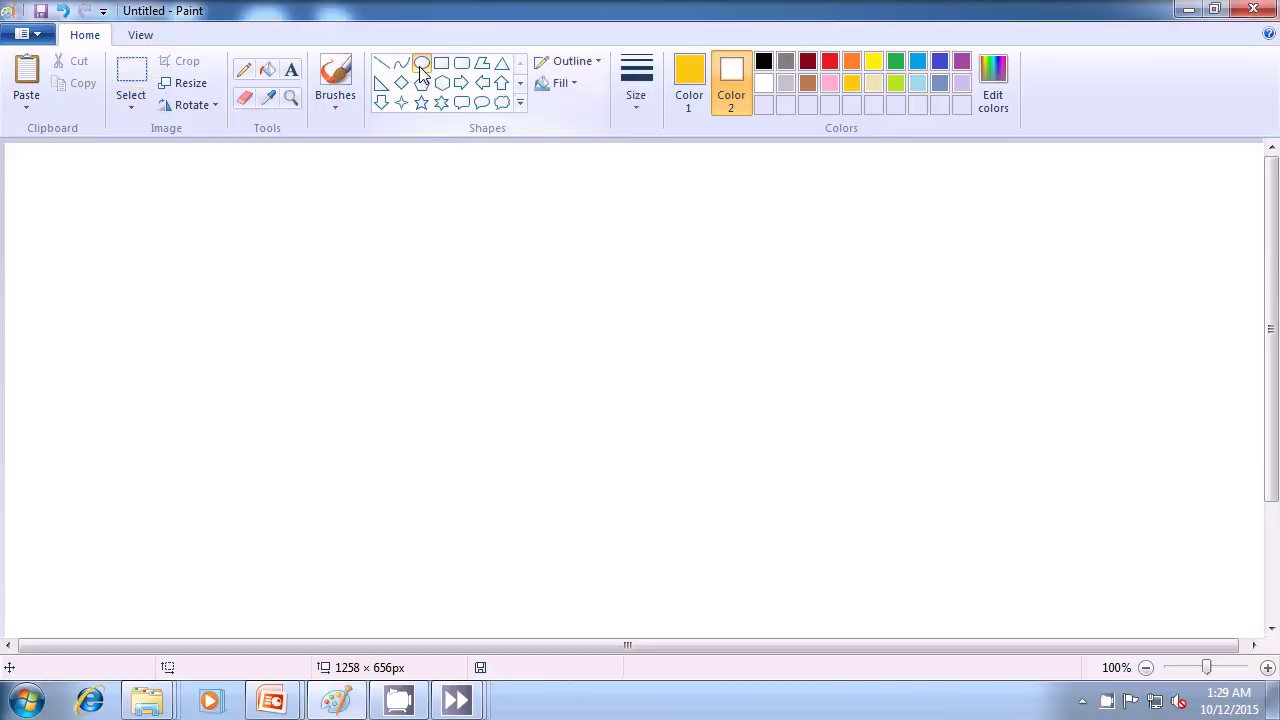
{"action": "left_click", "coordinate": [689, 78]}
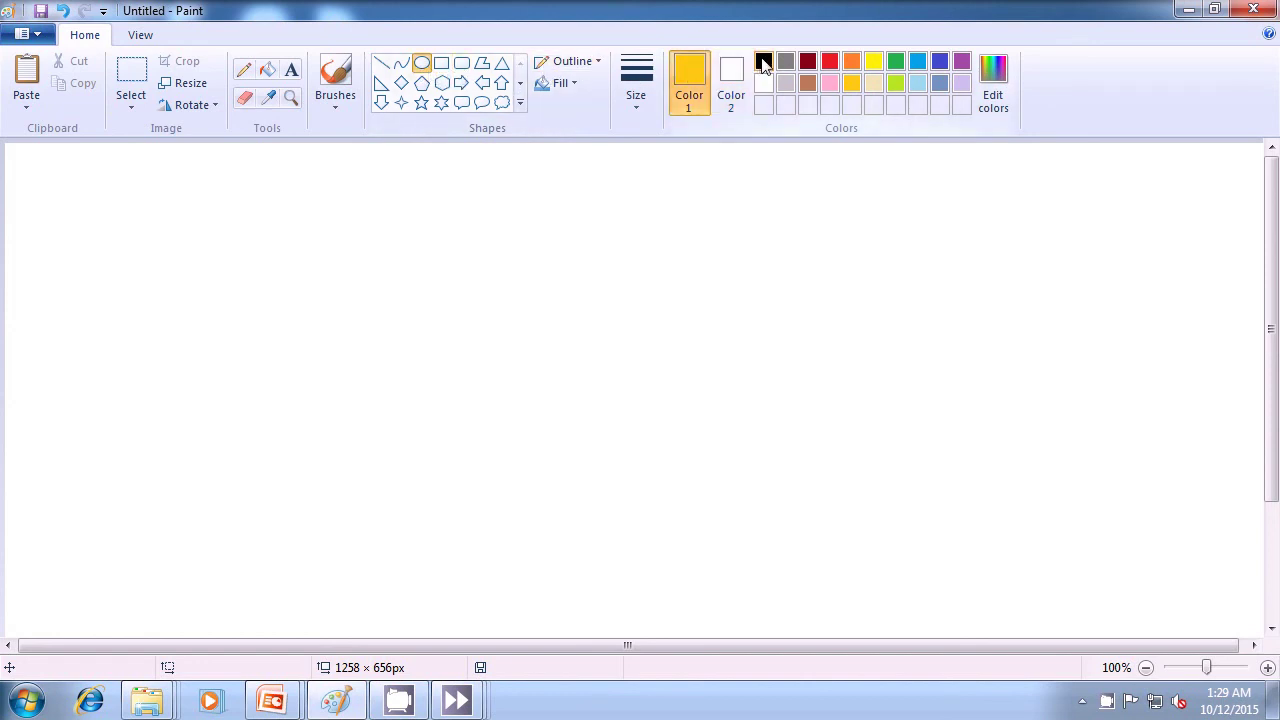
{"action": "left_click", "coordinate": [762, 64]}
{"action": "left_click", "coordinate": [730, 84]}
{"action": "left_click", "coordinate": [762, 64]}
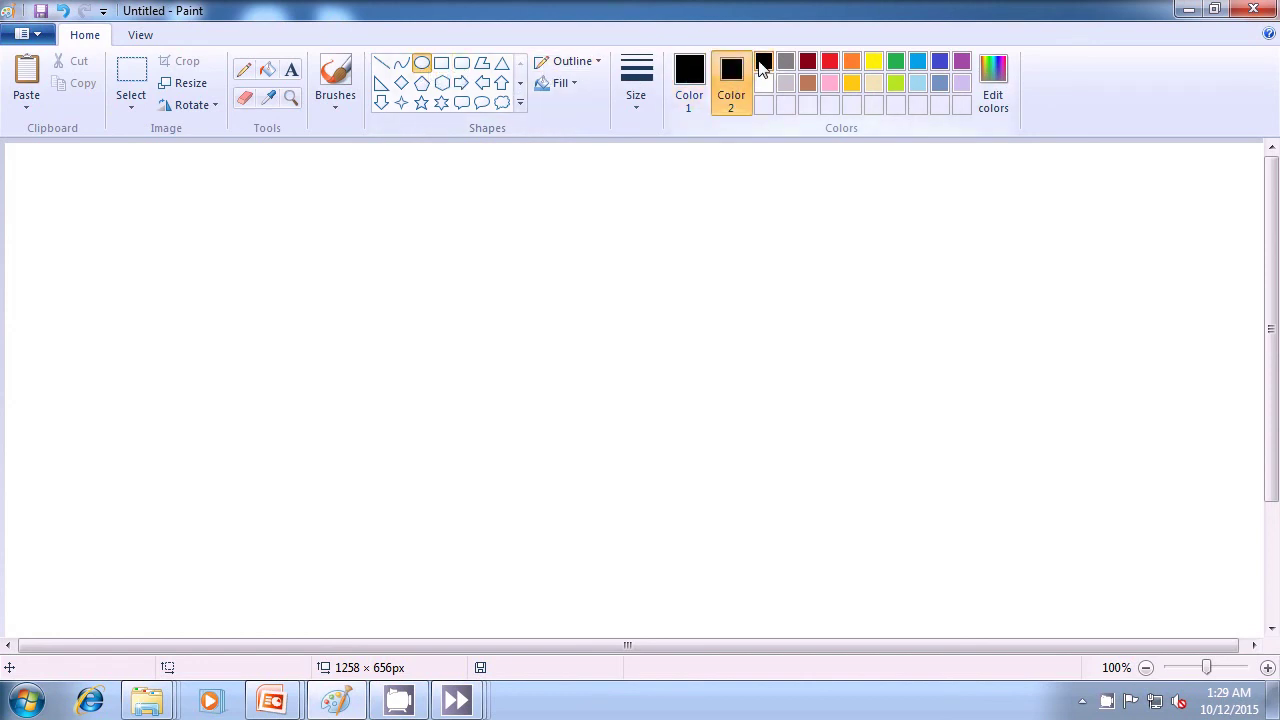
{"action": "left_click", "coordinate": [577, 89]}
{"action": "left_click", "coordinate": [586, 129]}
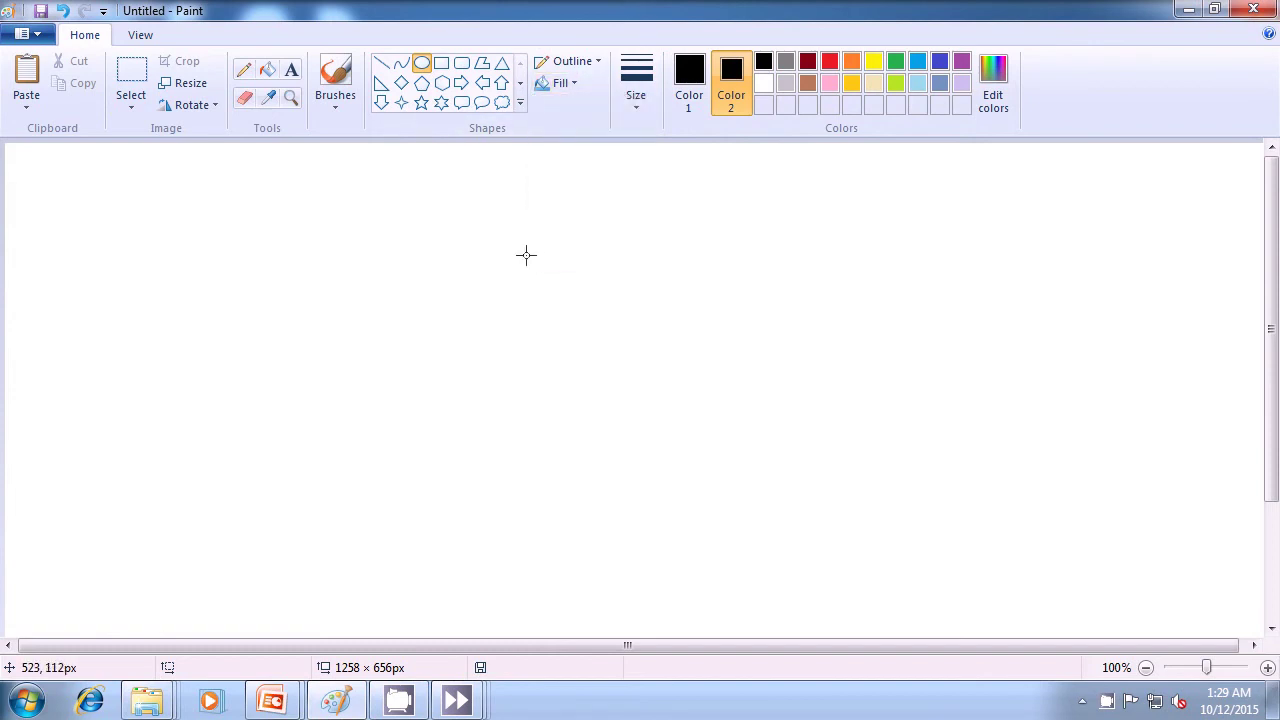
{"action": "left_click_drag", "start_coordinate": [480, 314], "coordinate": [720, 563]}
{"action": "left_click", "coordinate": [829, 523]}
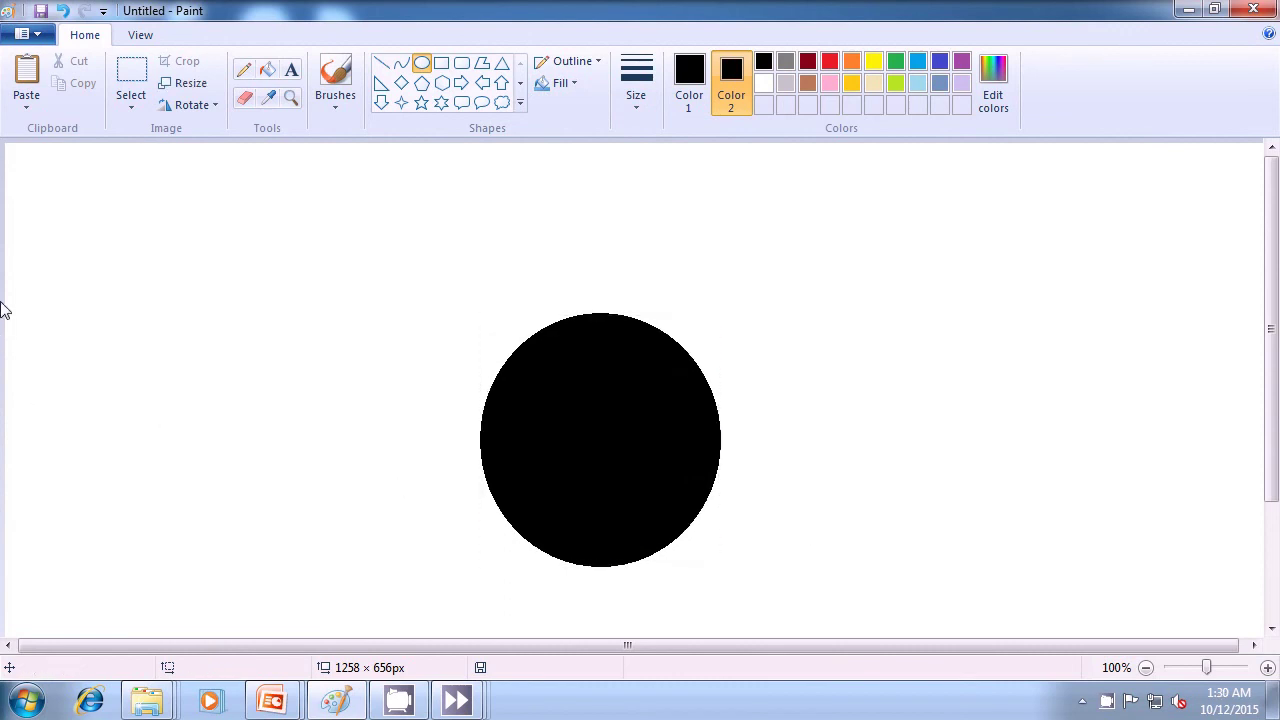
- Draw a flat solid light-yellow ellipse over the black oval's top as a lid, with a matching upright knob about 26 × 39 px above it
{"action": "left_click", "coordinate": [873, 84]}
{"action": "left_click", "coordinate": [689, 80]}
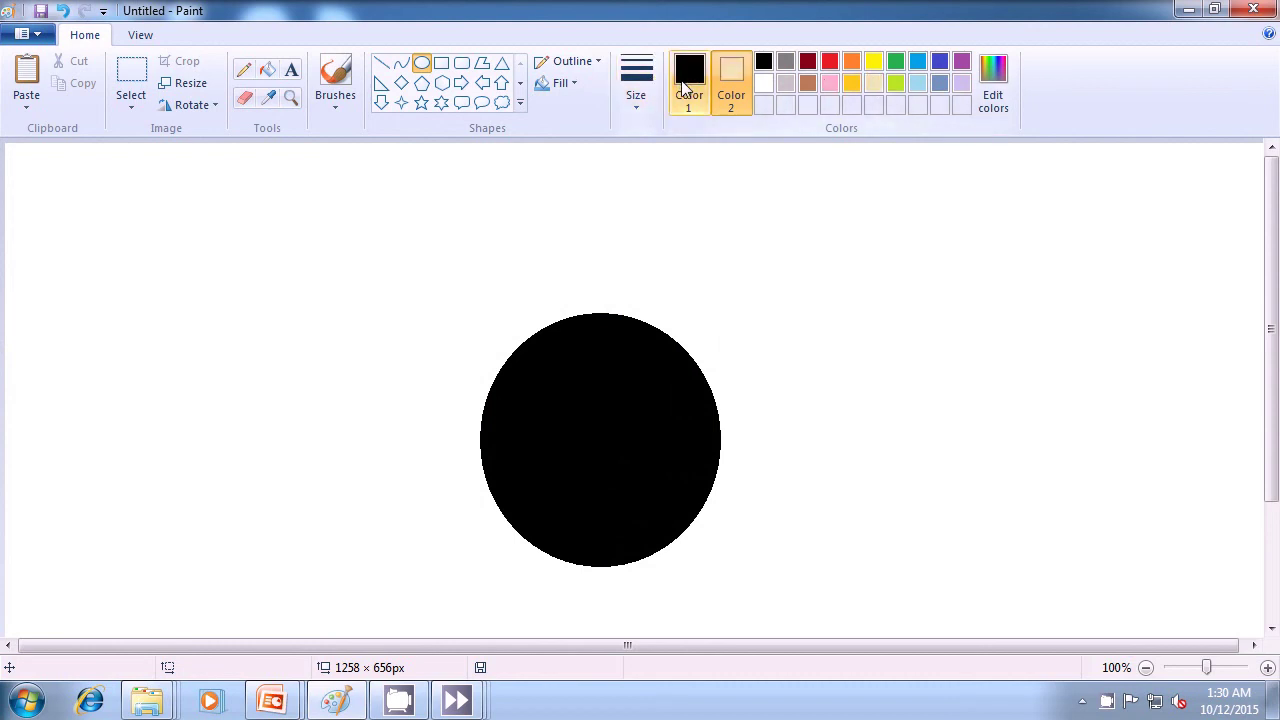
{"action": "left_click", "coordinate": [874, 86]}
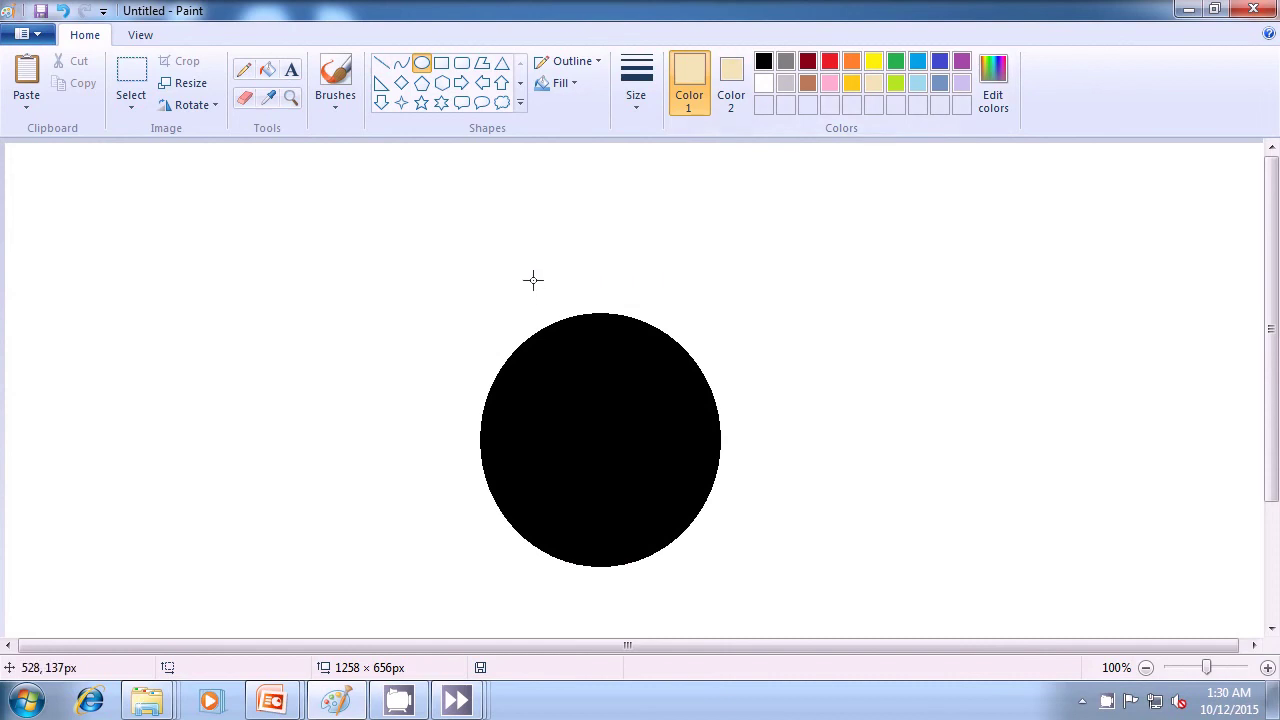
{"action": "left_click_drag", "start_coordinate": [516, 274], "coordinate": [706, 331]}
{"action": "left_click", "coordinate": [811, 346]}
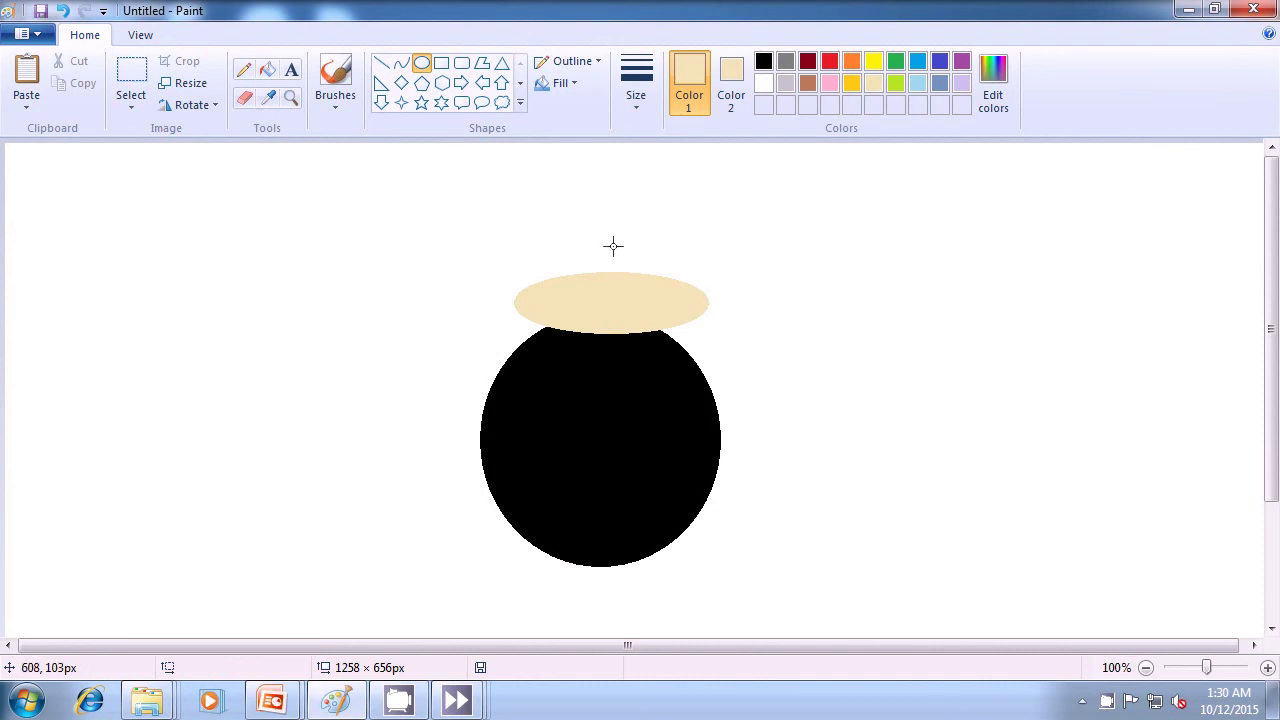
{"action": "left_click_drag", "start_coordinate": [609, 235], "coordinate": [635, 275]}
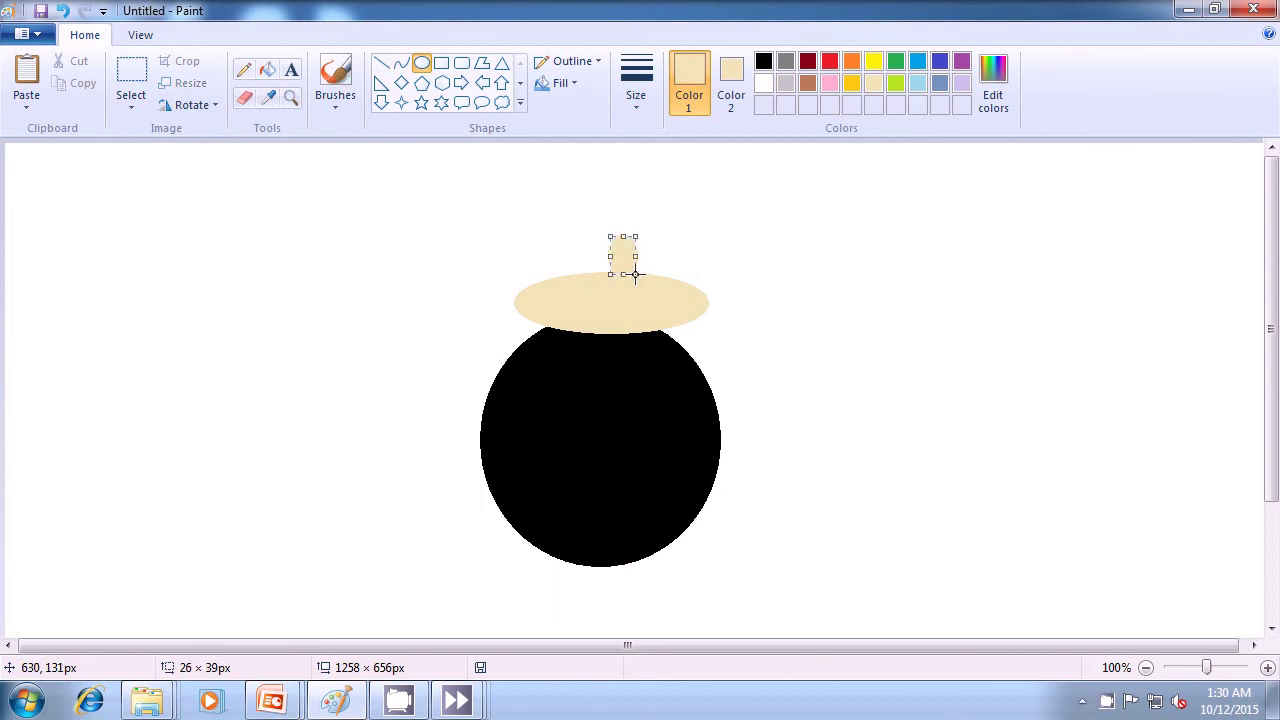
{"action": "left_click", "coordinate": [806, 273]}
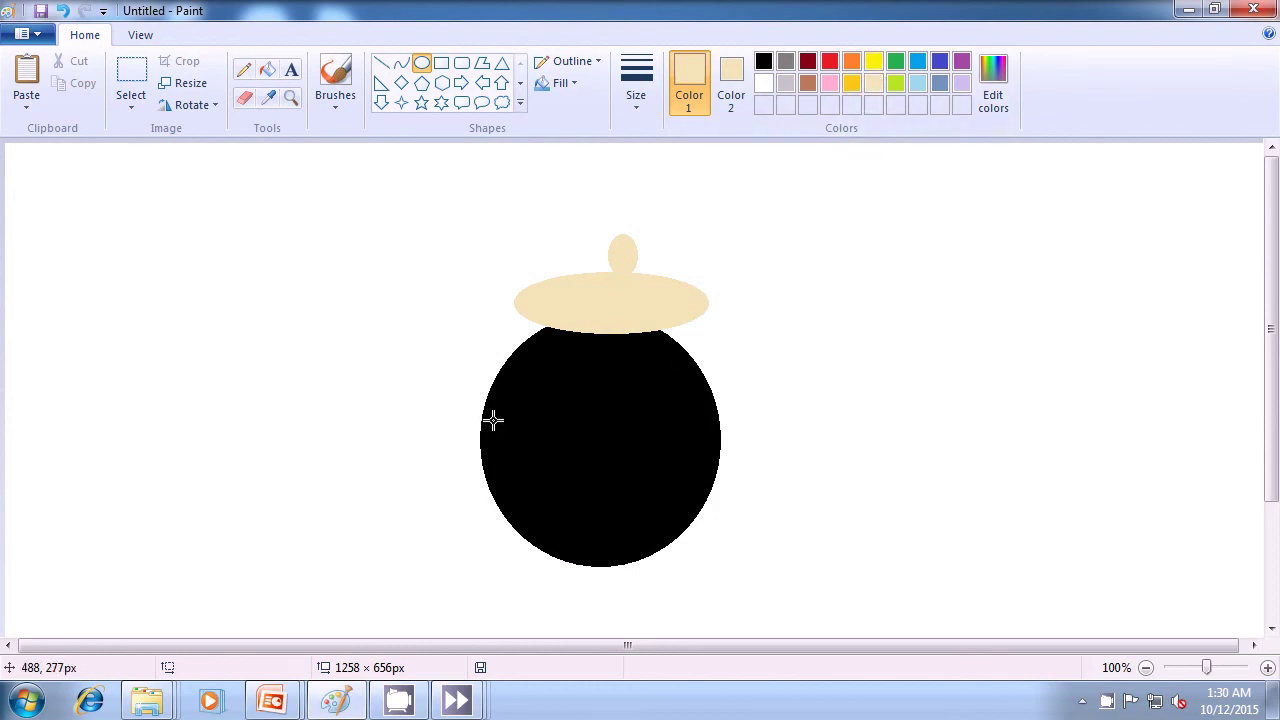
- Scatter small solid light-yellow ovals of varying size across the black oval, along its lower edge and over its middle
{"action": "left_click_drag", "start_coordinate": [493, 421], "coordinate": [503, 429]}
{"action": "left_click", "coordinate": [536, 441]}
{"action": "left_click_drag", "start_coordinate": [536, 441], "coordinate": [539, 455]}
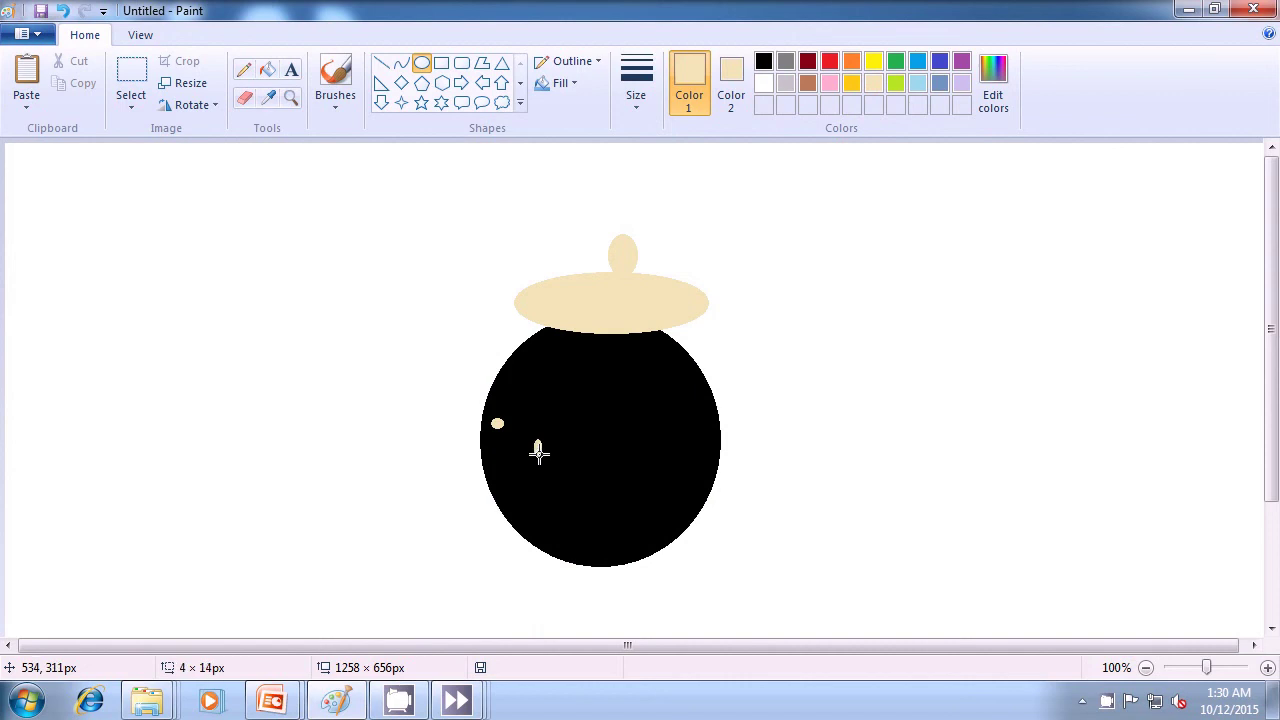
{"action": "left_click", "coordinate": [521, 481]}
{"action": "left_click_drag", "start_coordinate": [508, 476], "coordinate": [513, 483]}
{"action": "left_click", "coordinate": [546, 497]}
{"action": "left_click_drag", "start_coordinate": [529, 505], "coordinate": [537, 519]}
{"action": "left_click", "coordinate": [561, 518]}
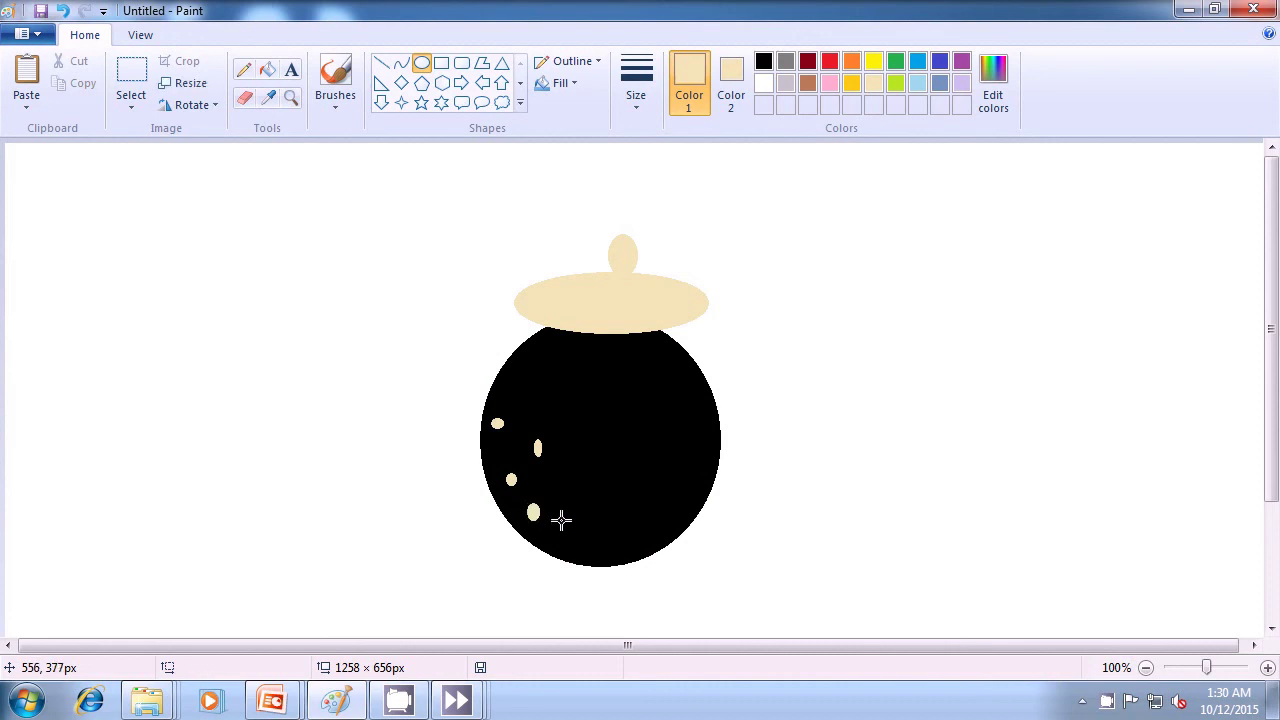
{"action": "left_click_drag", "start_coordinate": [561, 517], "coordinate": [561, 528]}
{"action": "left_click", "coordinate": [617, 537]}
{"action": "left_click_drag", "start_coordinate": [618, 502], "coordinate": [611, 546]}
{"action": "left_click", "coordinate": [623, 540]}
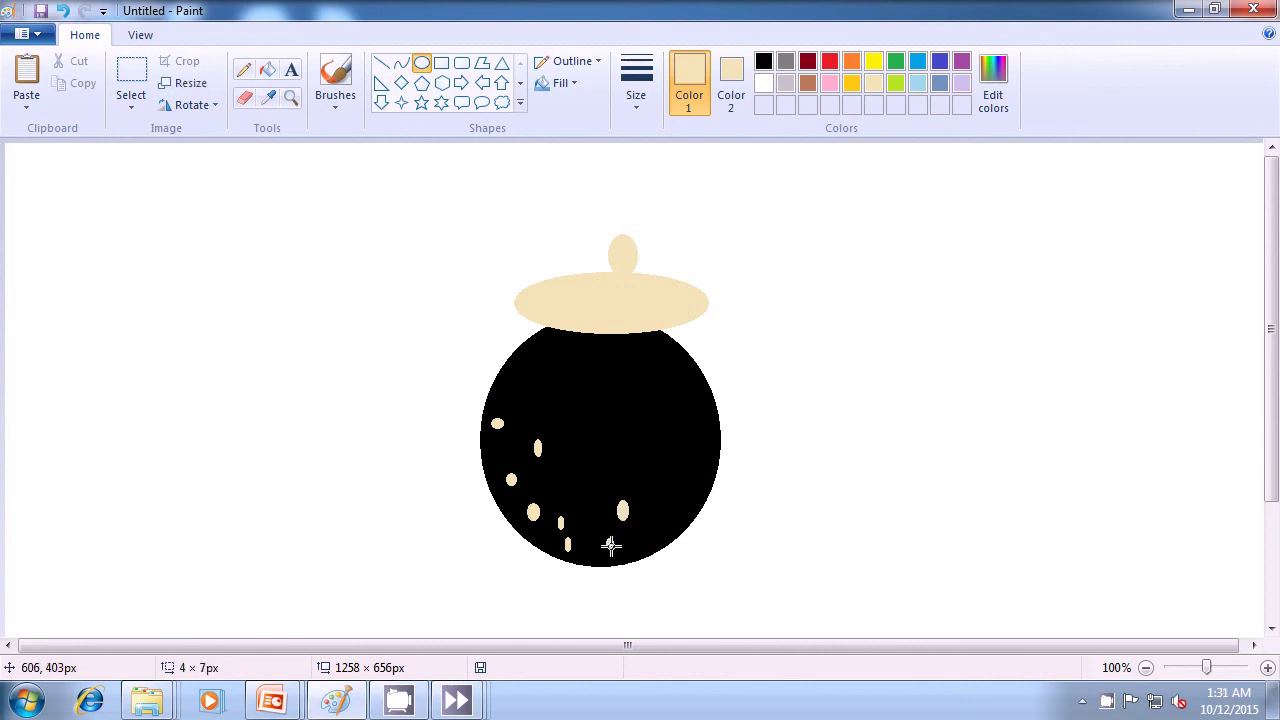
{"action": "left_click", "coordinate": [678, 527]}
{"action": "left_click_drag", "start_coordinate": [665, 507], "coordinate": [668, 520]}
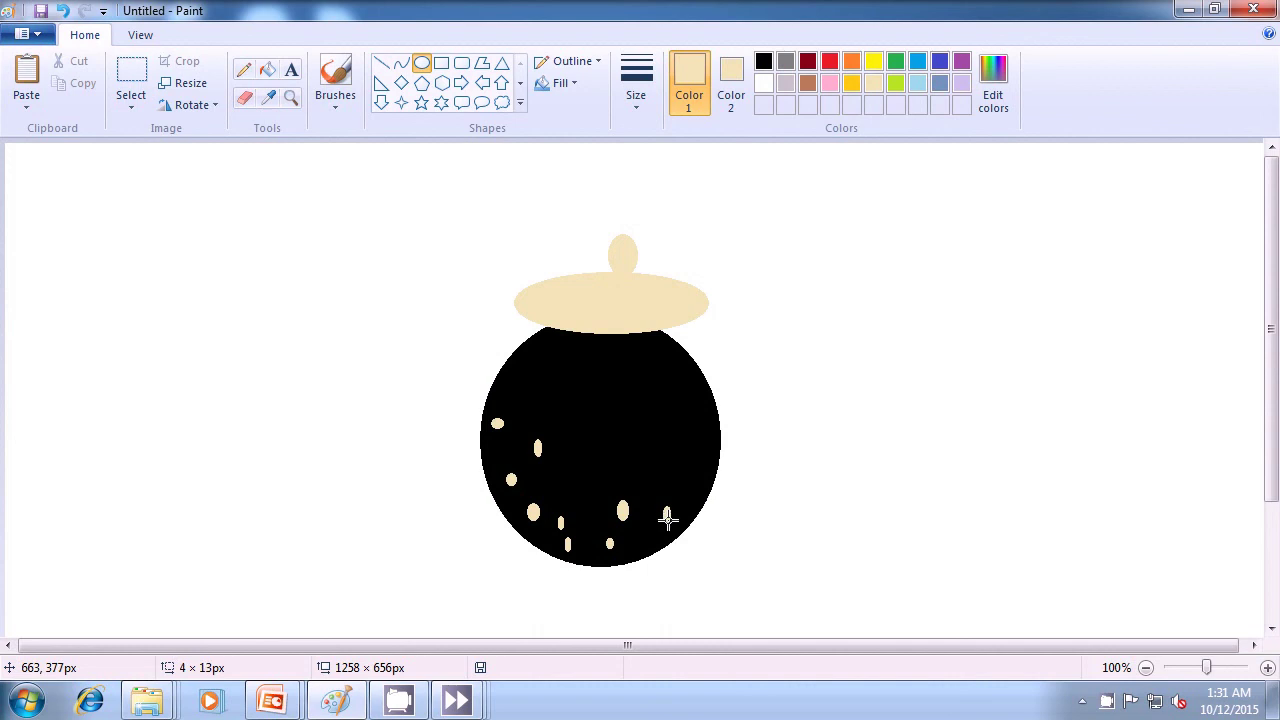
{"action": "left_click", "coordinate": [669, 440]}
{"action": "left_click_drag", "start_coordinate": [654, 391], "coordinate": [660, 415]}
{"action": "left_click", "coordinate": [683, 437]}
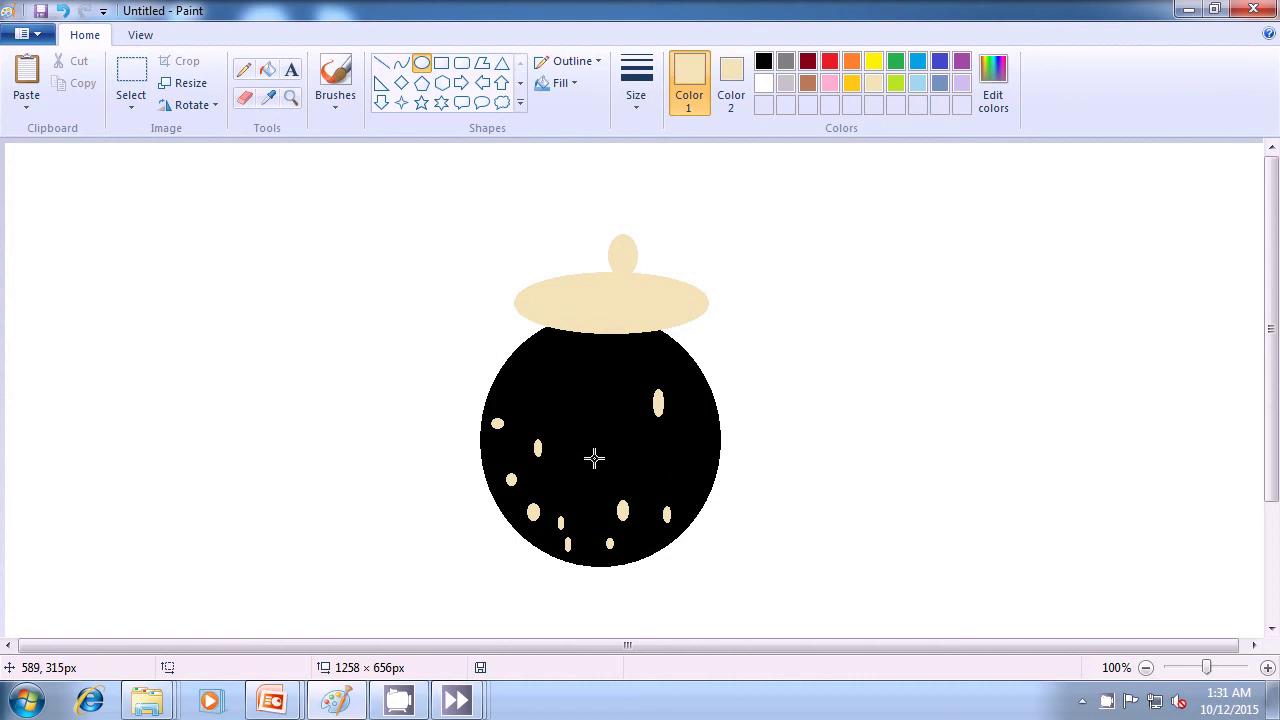
{"action": "left_click_drag", "start_coordinate": [601, 452], "coordinate": [607, 466]}
{"action": "left_click", "coordinate": [634, 460]}
{"action": "left_click_drag", "start_coordinate": [569, 419], "coordinate": [578, 433]}
{"action": "left_click", "coordinate": [611, 431]}
{"action": "left_click", "coordinate": [543, 390]}
{"action": "left_click_drag", "start_coordinate": [530, 389], "coordinate": [537, 407]}
{"action": "left_click", "coordinate": [583, 402]}
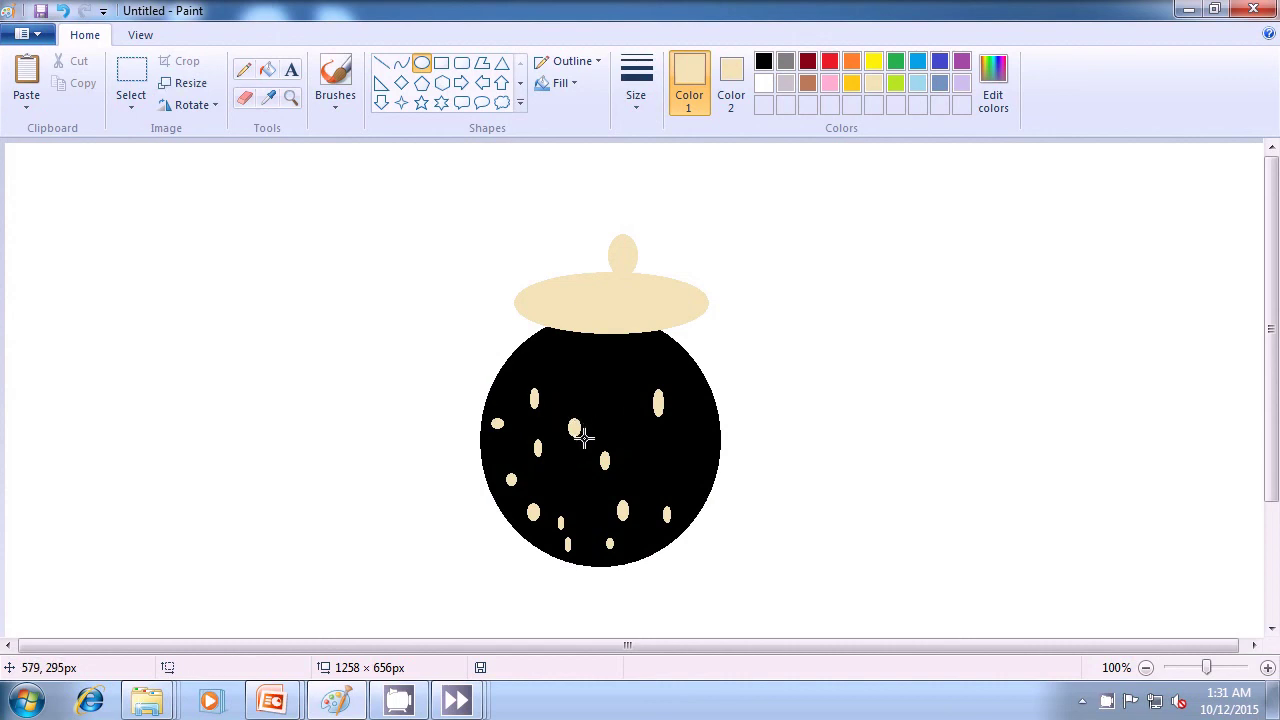
{"action": "left_click_drag", "start_coordinate": [567, 466], "coordinate": [576, 486]}
{"action": "left_click", "coordinate": [775, 465]}
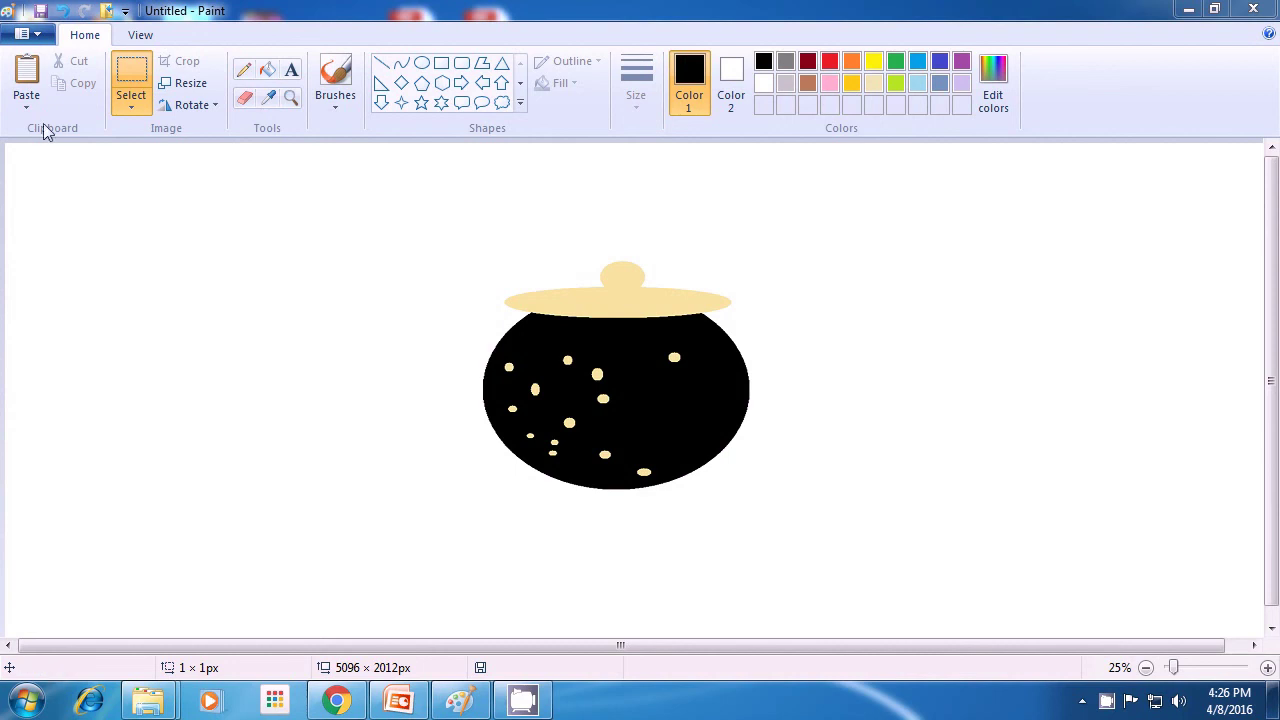
- Save the pot drawing to the Desktop as a PNG file named Mspaint 1
{"action": "left_click", "coordinate": [37, 36]}
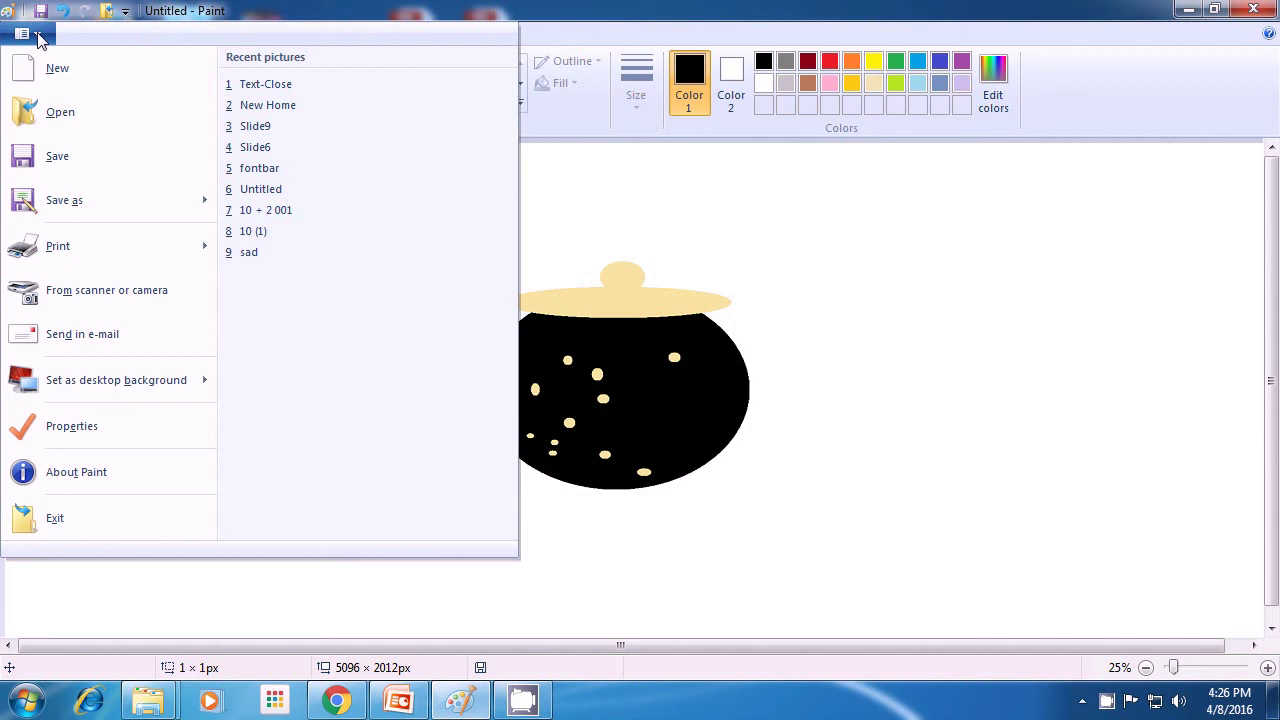
{"action": "left_click", "coordinate": [52, 157]}
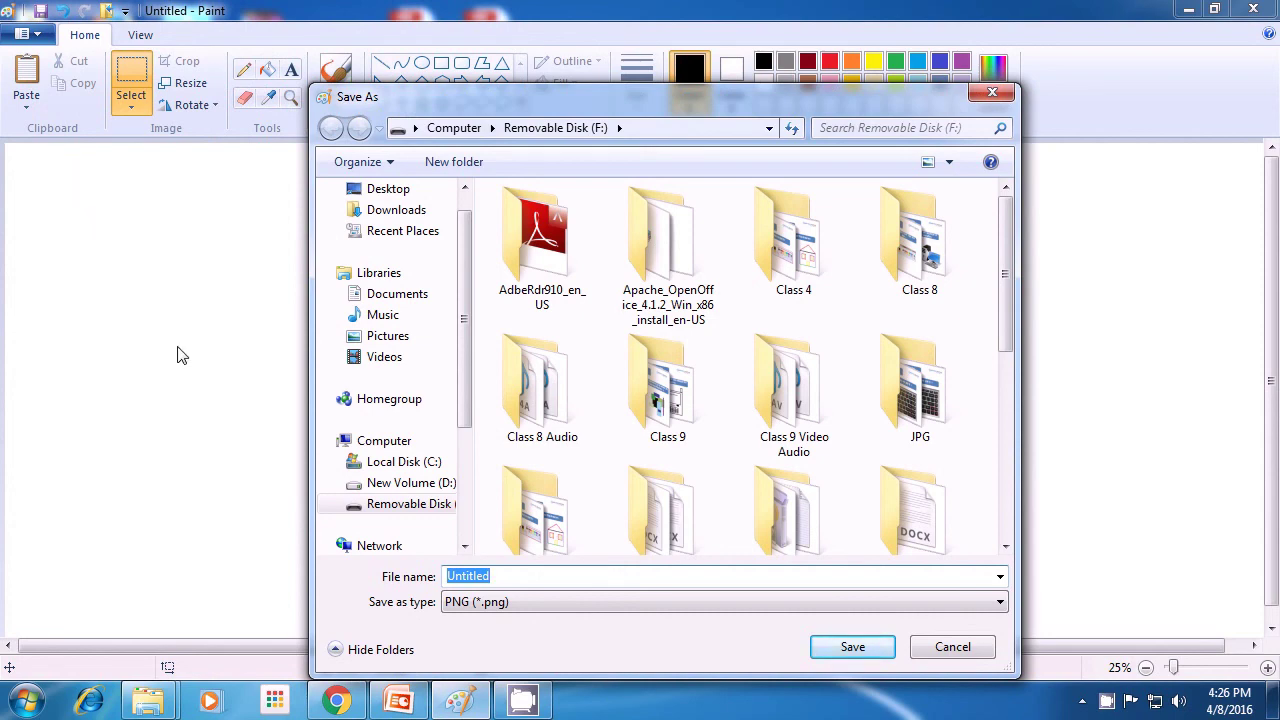
{"action": "left_click", "coordinate": [388, 188]}
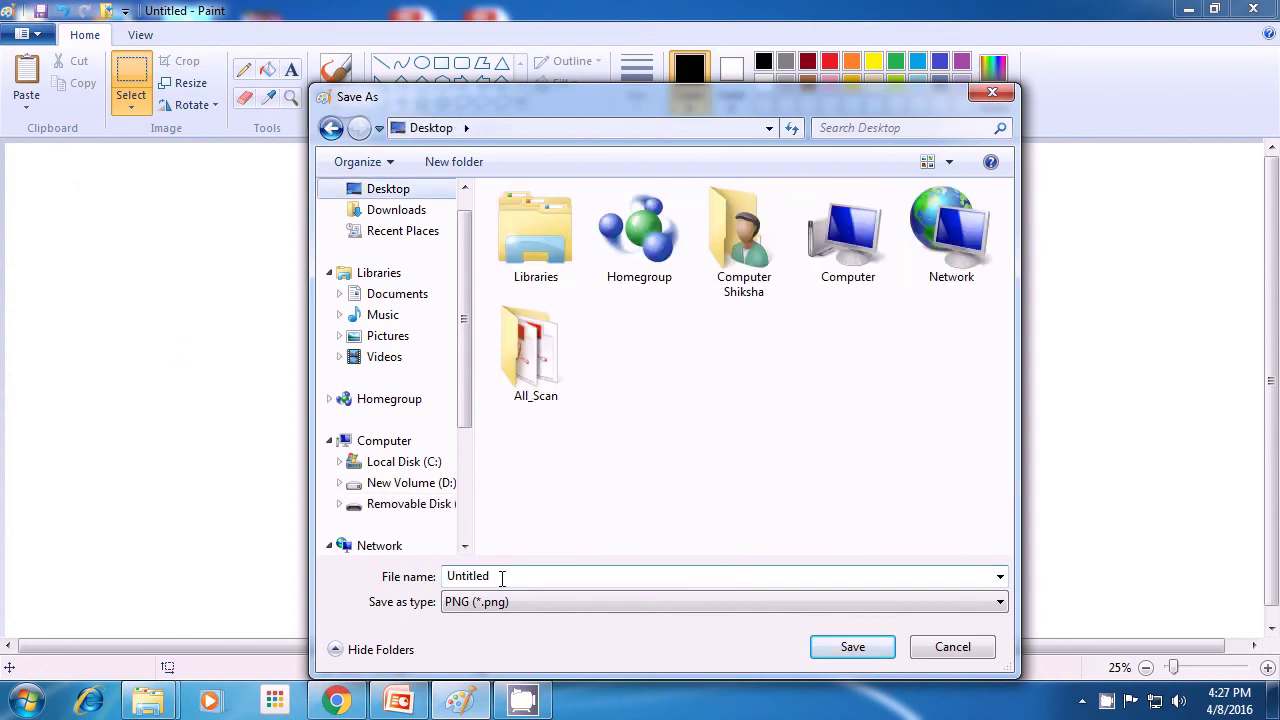
{"action": "double_click", "coordinate": [502, 577]}
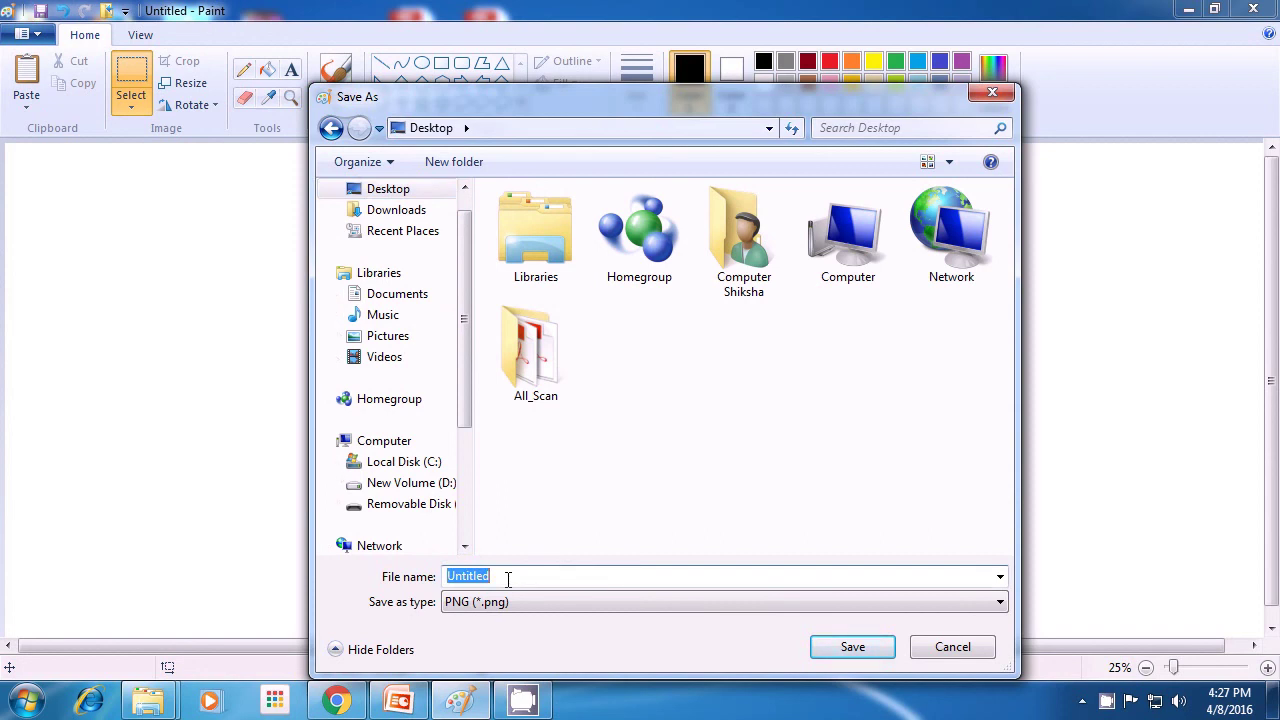
{"action": "key", "text": "BackSpace"}
{"action": "type", "text": "Mspaint 1"}
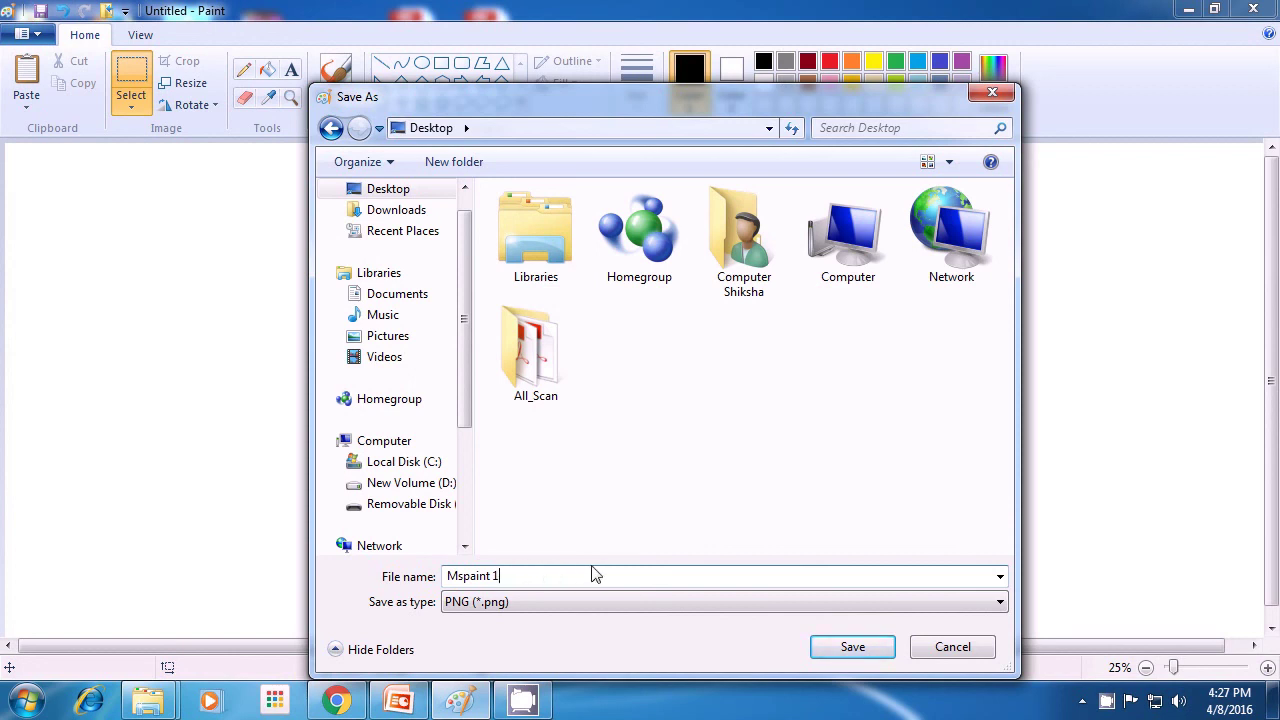
{"action": "left_click", "coordinate": [852, 648]}
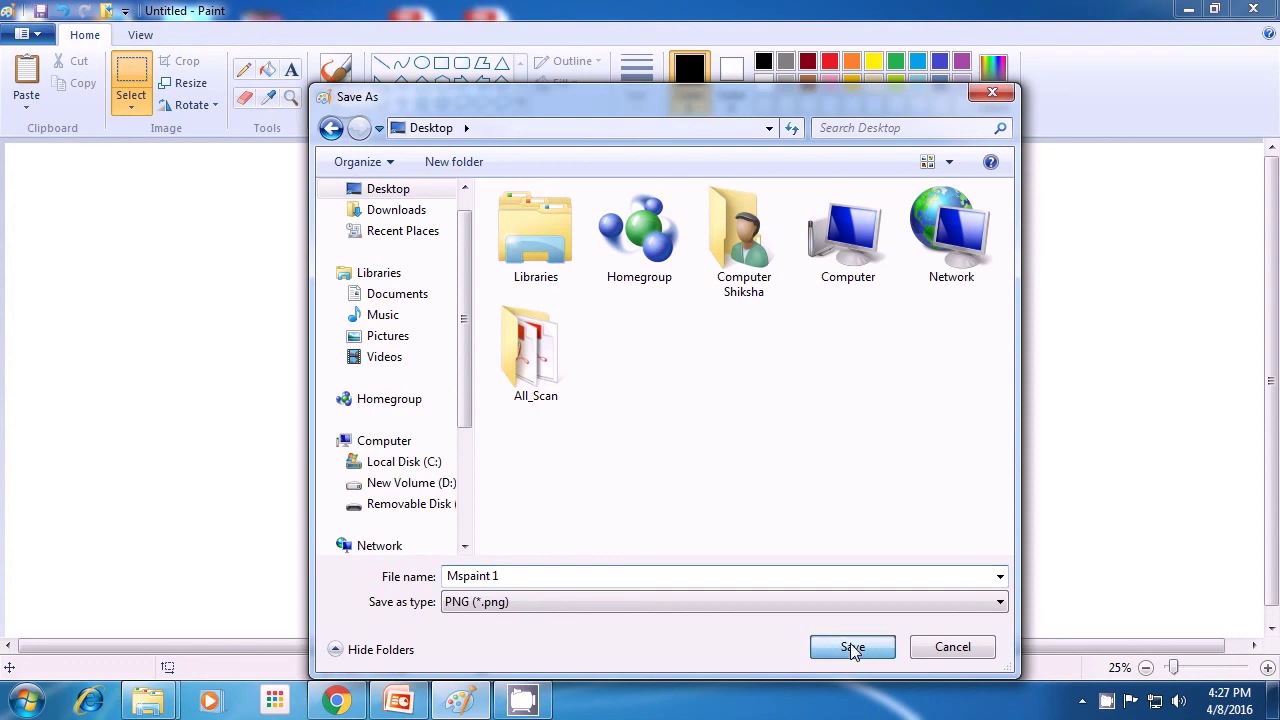